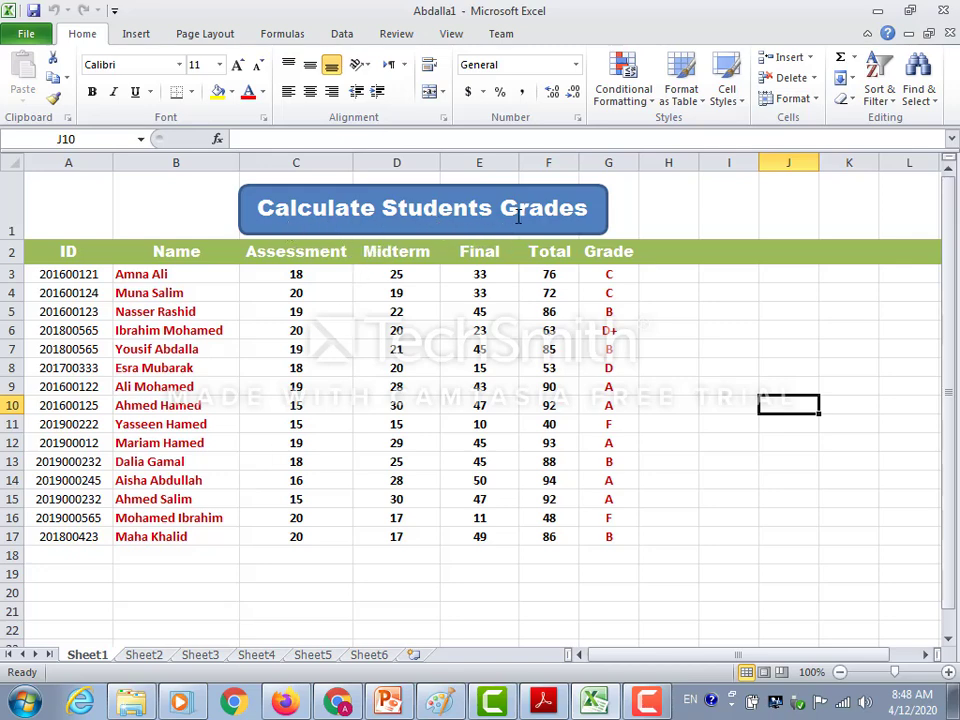
Look through Sheet2 to Sheet6, return to Sheet1 and examine the grade formula in G3.
left_click(146, 655)
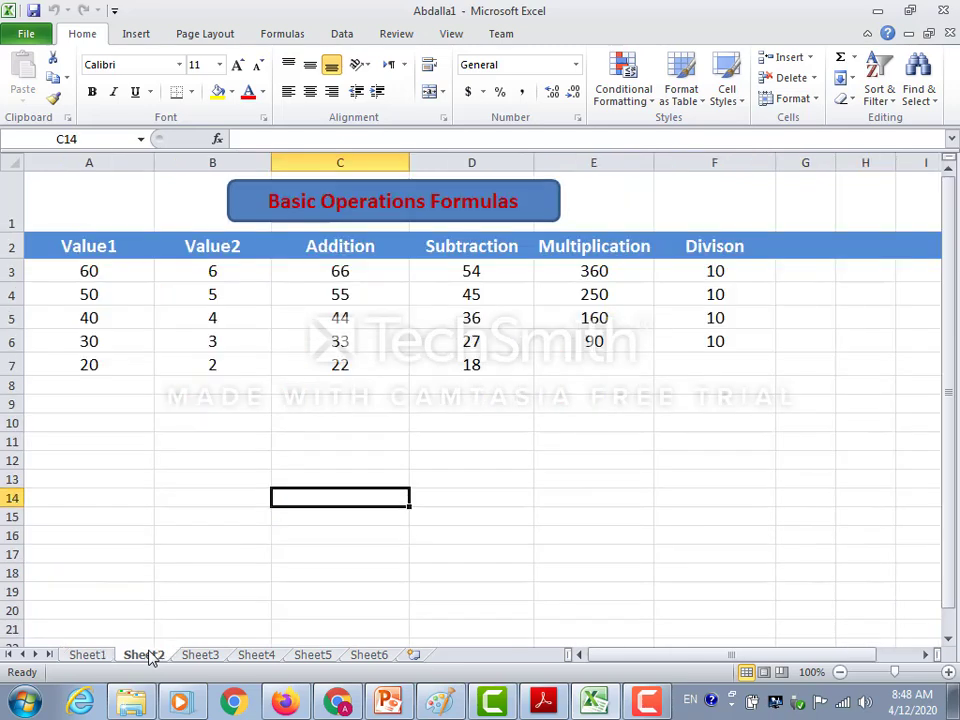
left_click(203, 656)
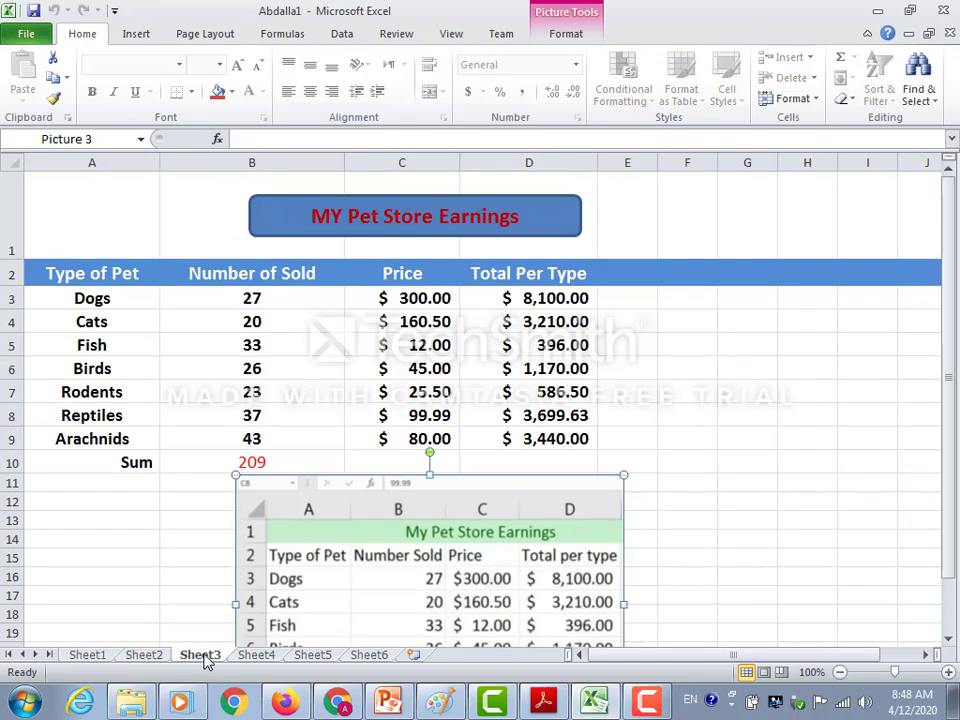
left_click(255, 657)
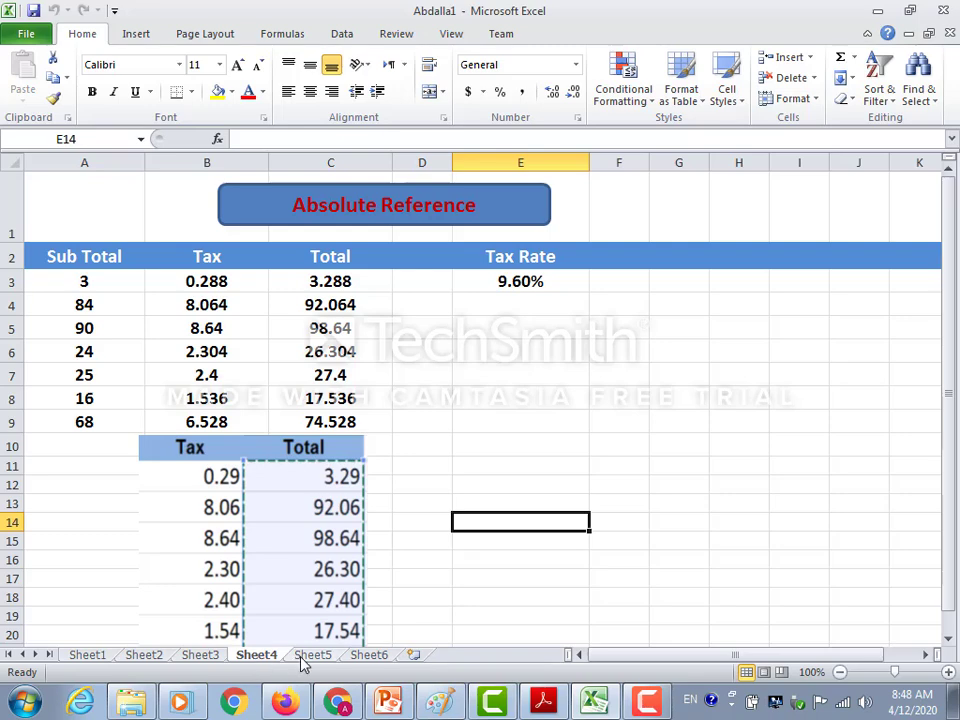
left_click(303, 662)
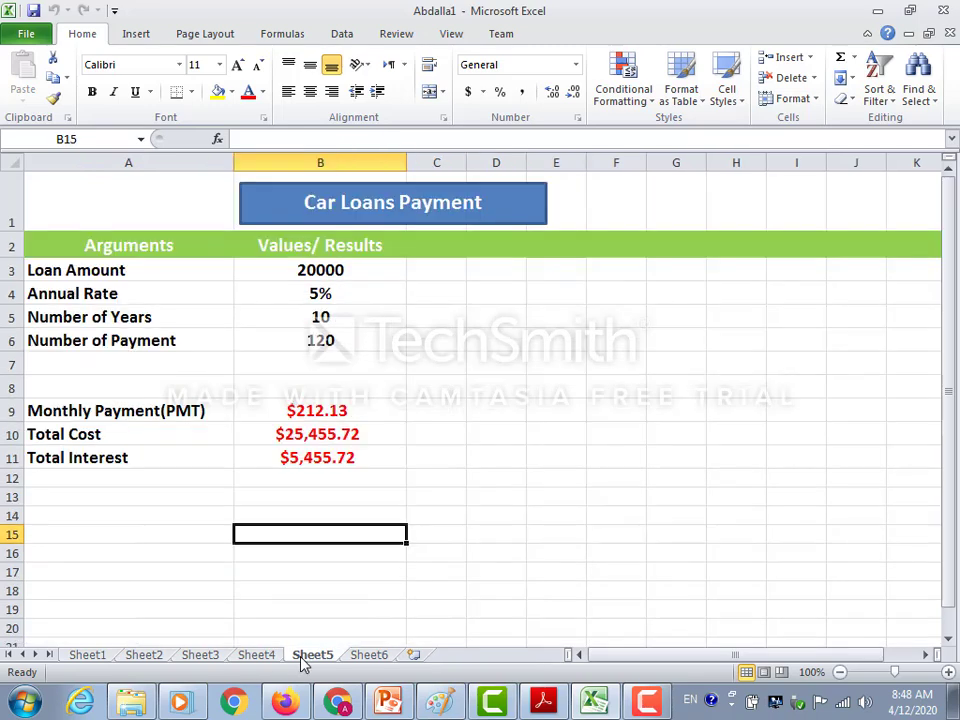
left_click(369, 658)
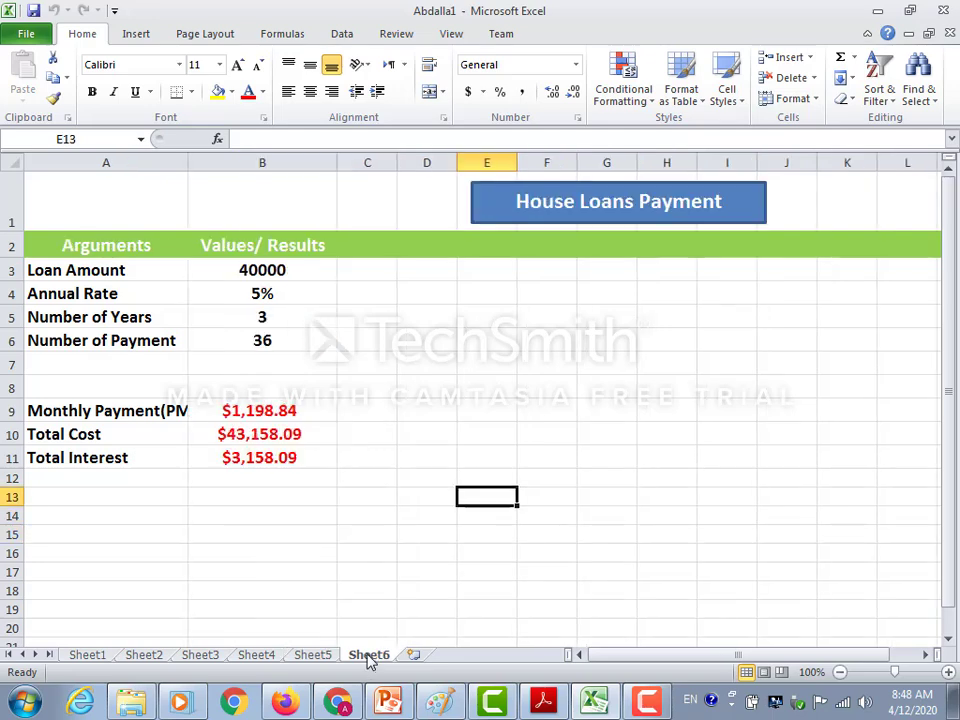
left_click(99, 657)
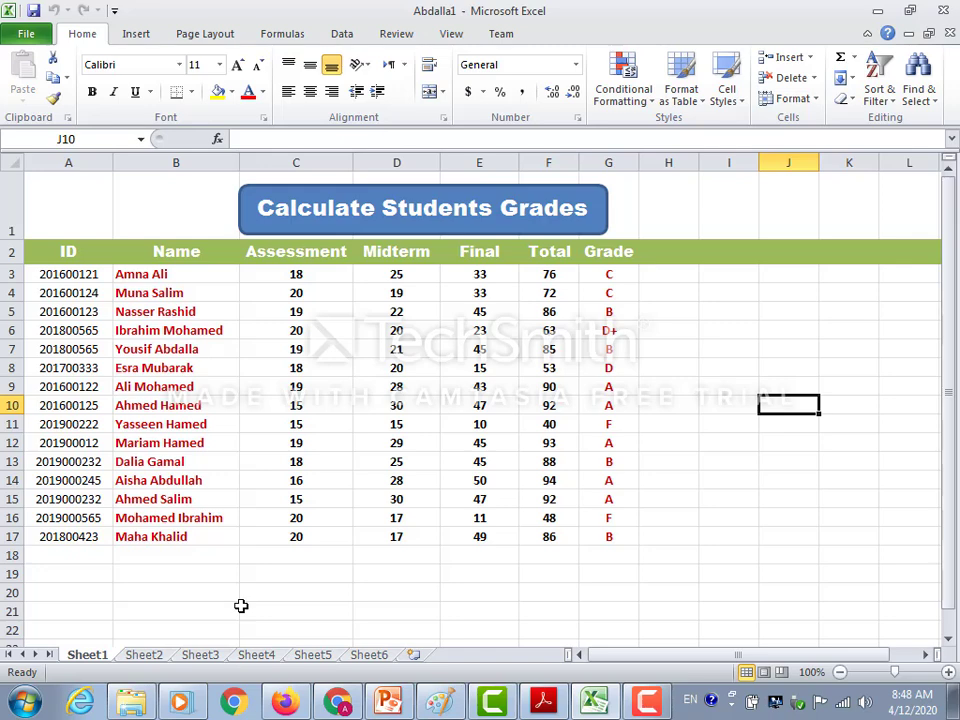
left_click(601, 275)
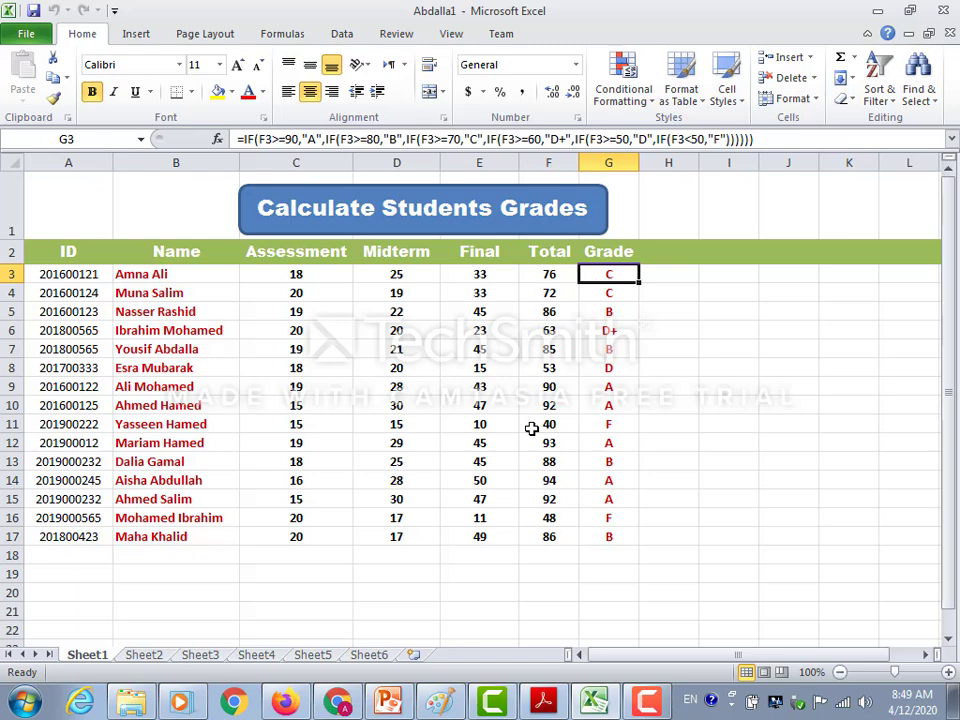
Turn on filtering for the student grades table and sort it by Name from A to Z.
left_click(400, 330)
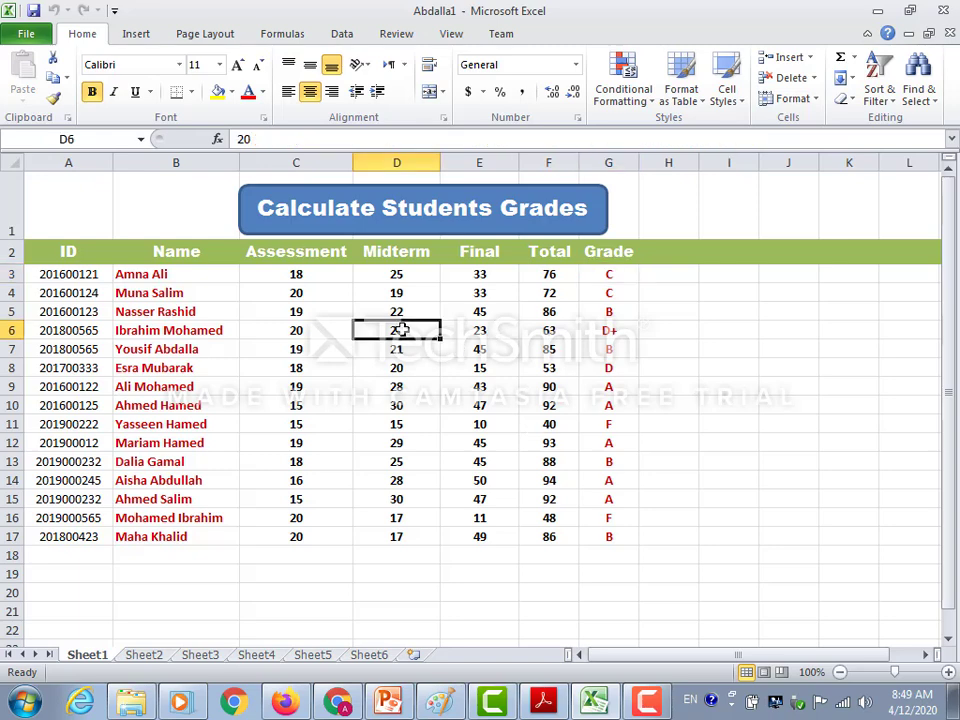
left_click(343, 34)
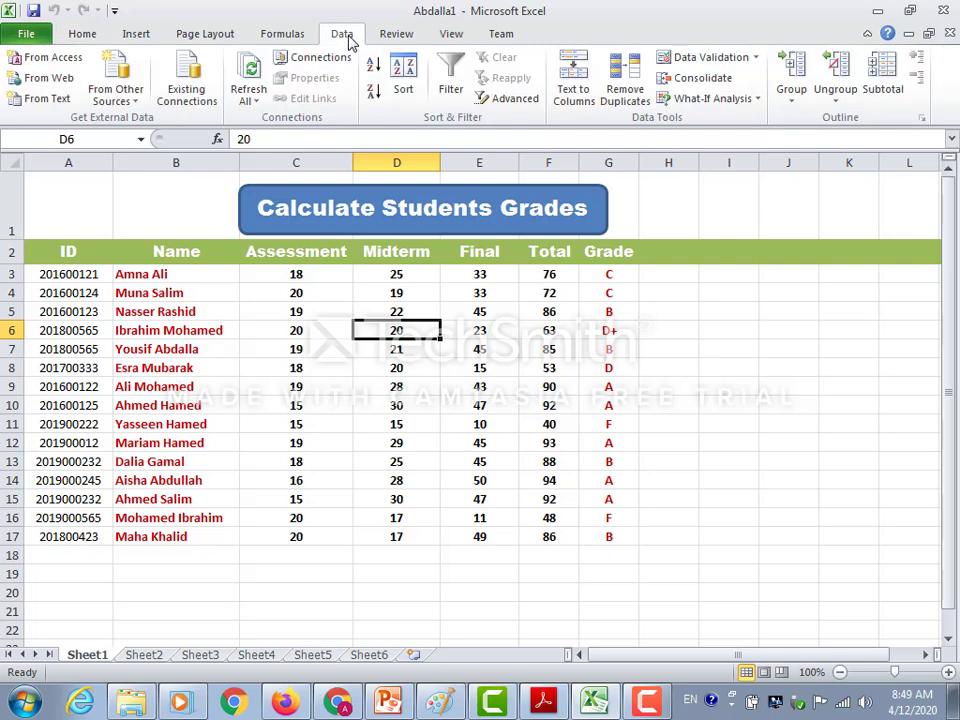
left_click(452, 66)
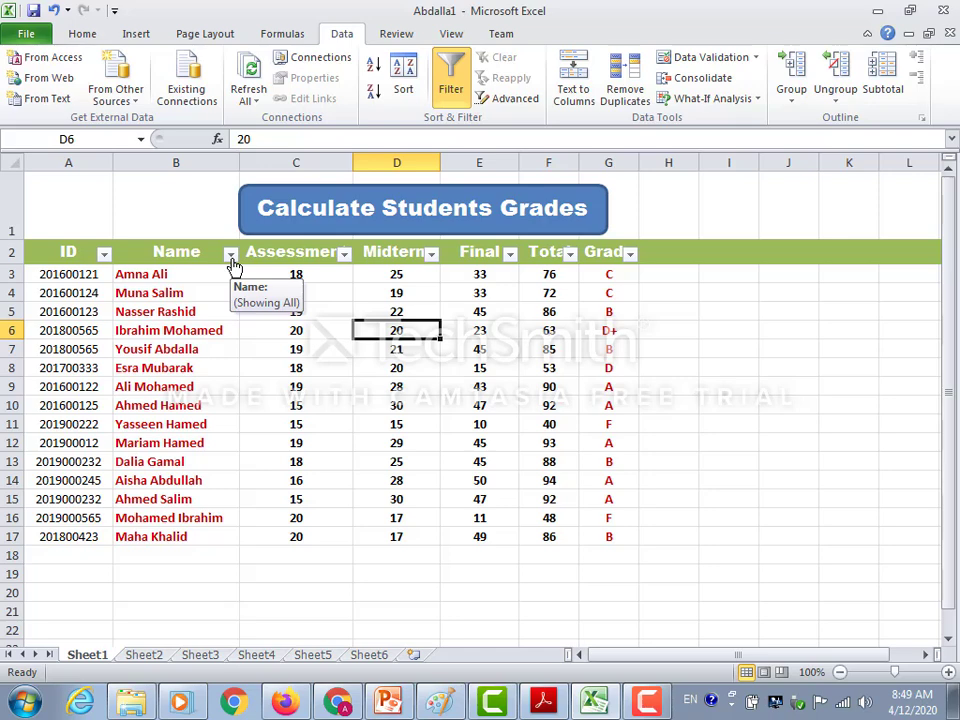
left_click(230, 256)
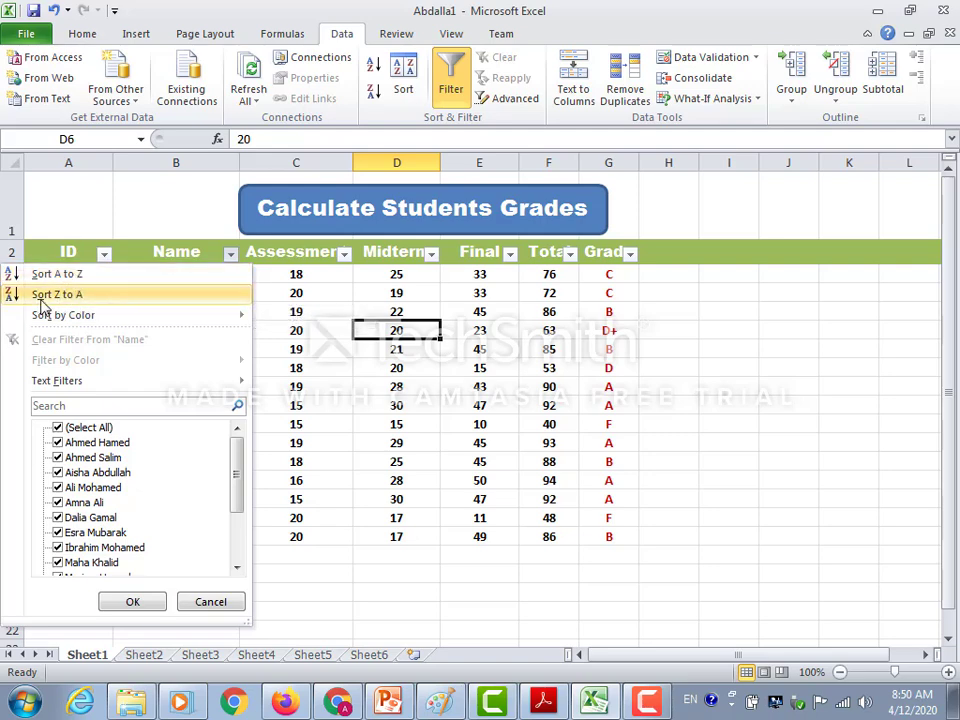
mouse_move(90, 326)
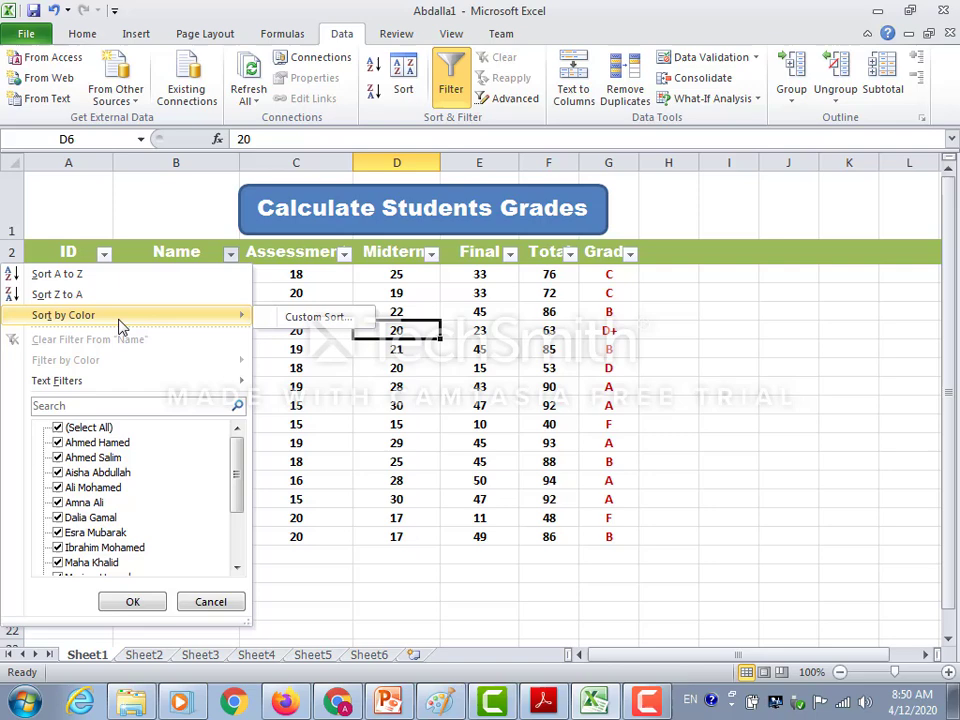
left_click(88, 275)
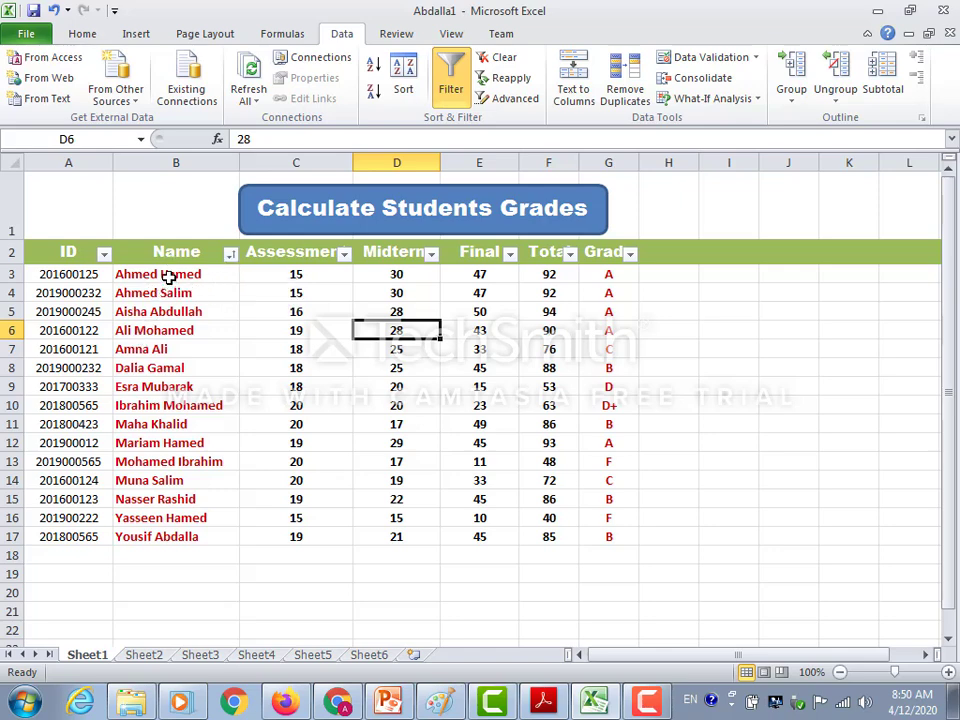
Filter the Name column to show only names beginning with "M".
left_click(230, 255)
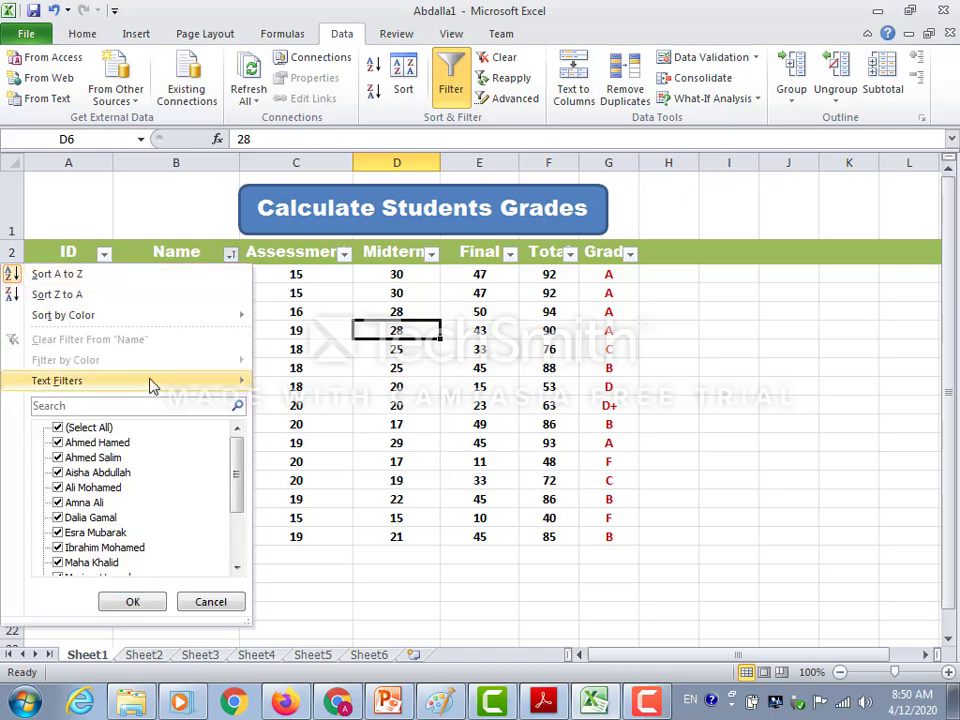
mouse_move(150, 387)
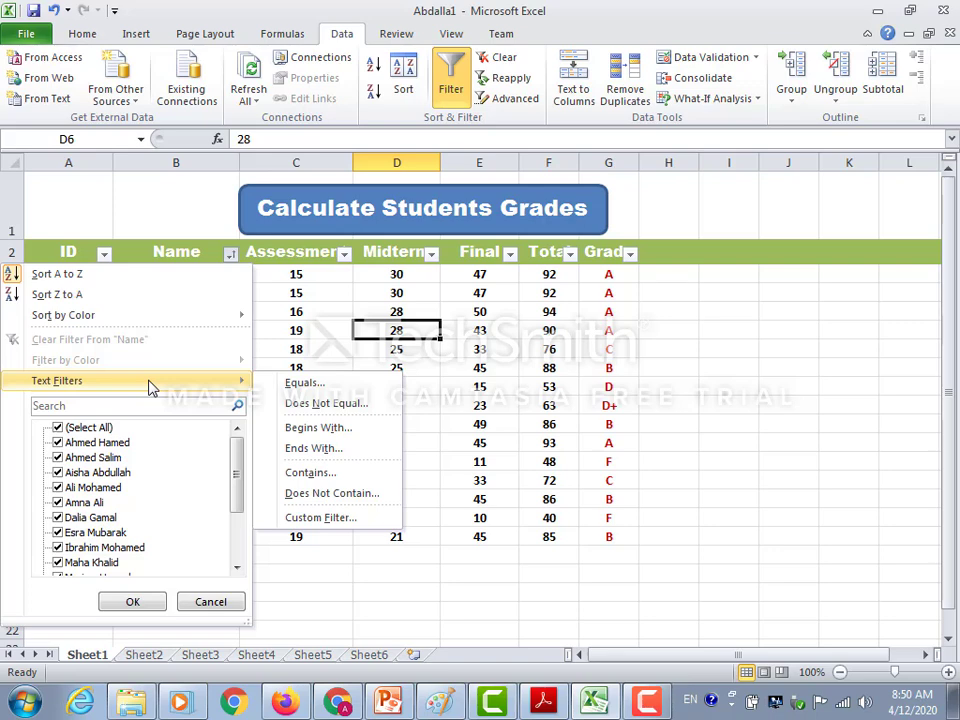
left_click(317, 428)
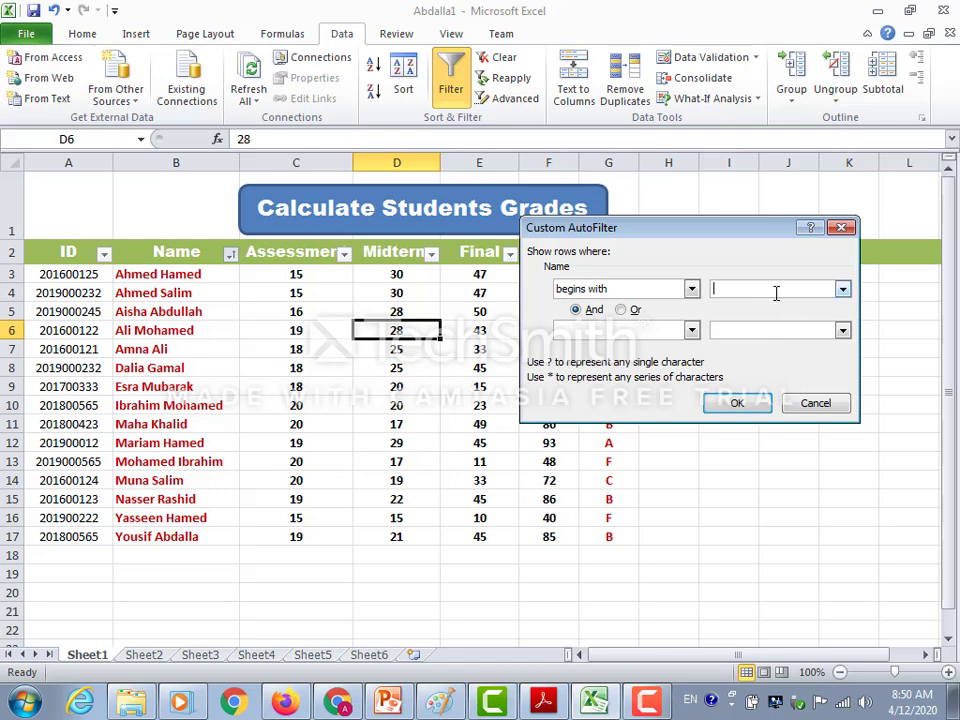
type("M")
left_click(730, 405)
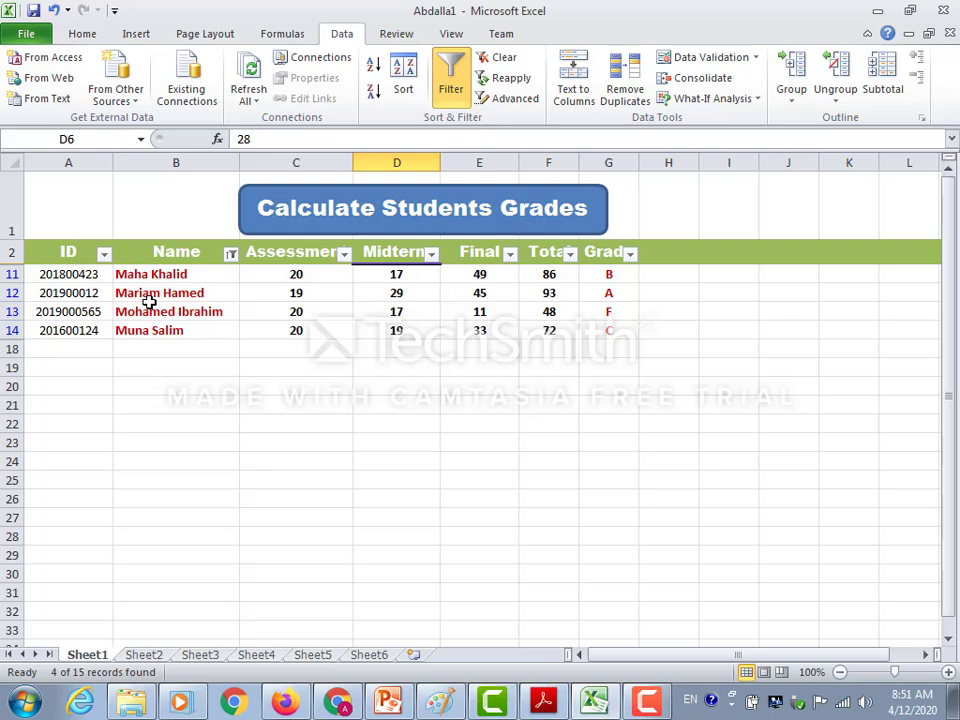
Change the Name column's text filter to names beginning with "A".
left_click(230, 254)
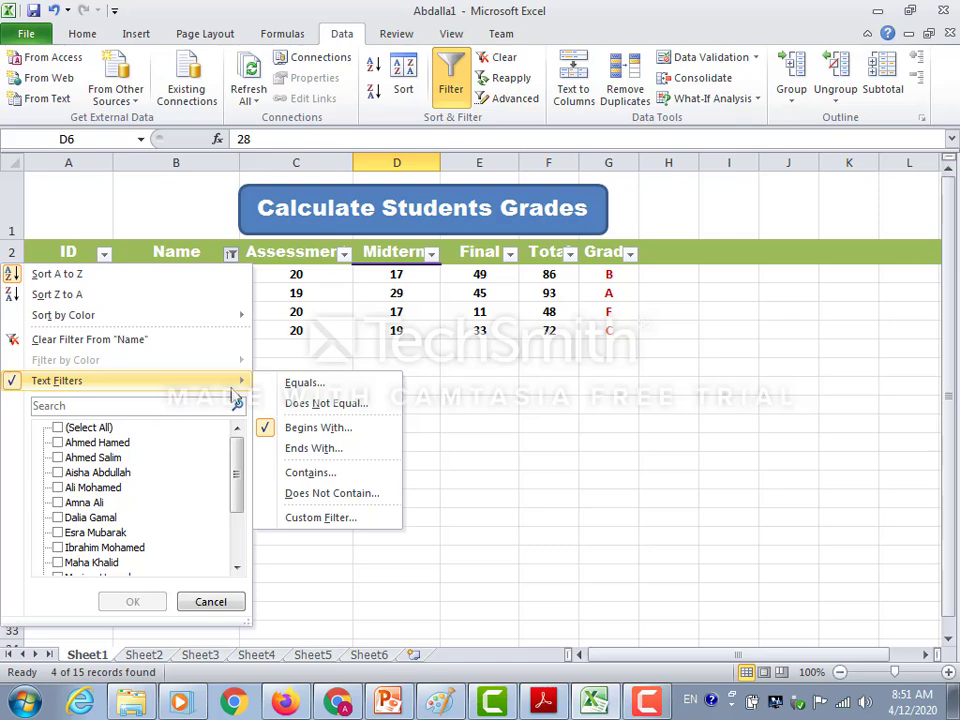
left_click(339, 427)
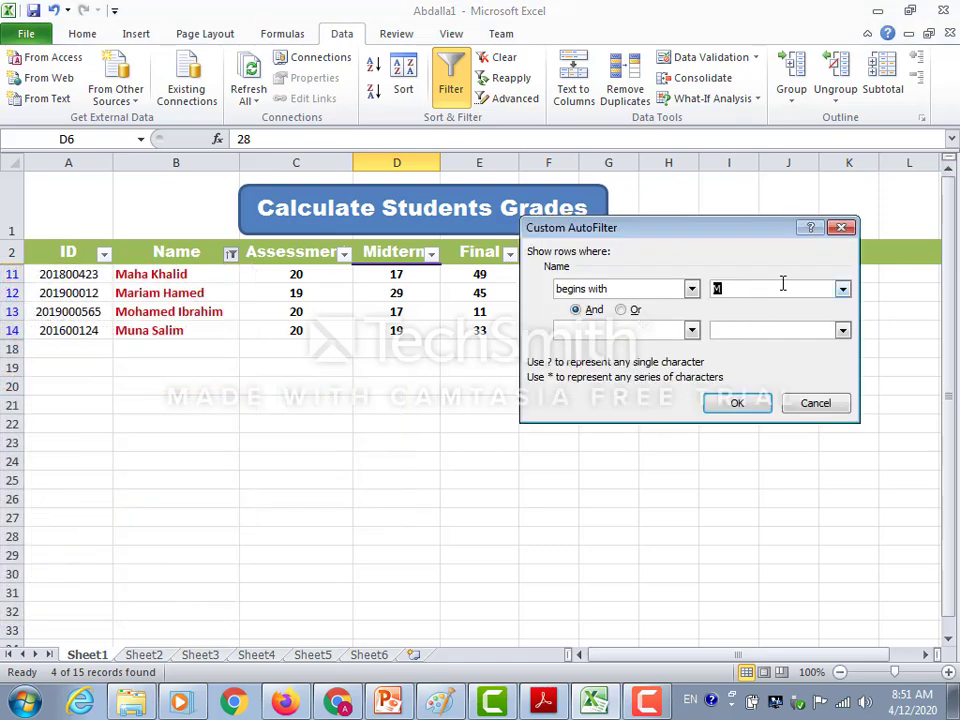
type("A")
left_click(750, 405)
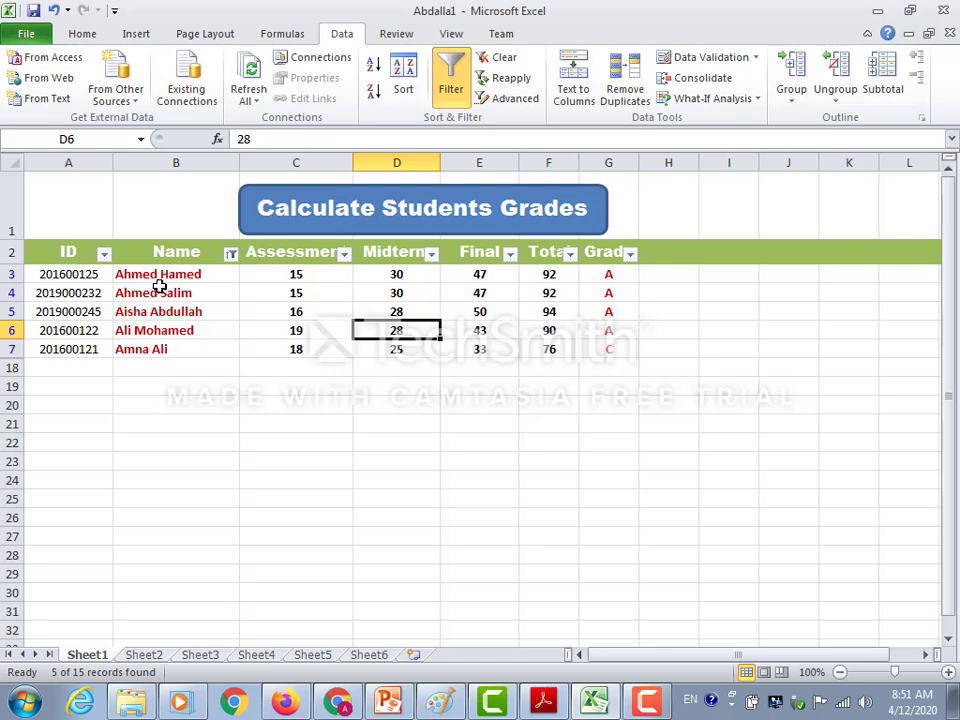
Filter the Grade column to show only rows where the grade equals "A".
left_click(630, 253)
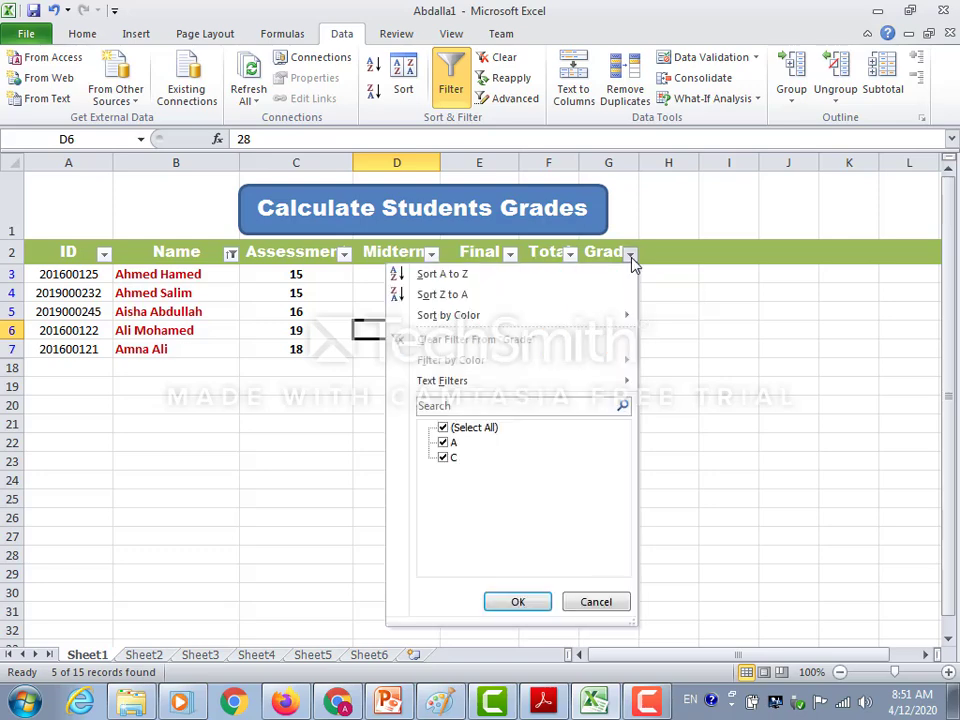
mouse_move(518, 387)
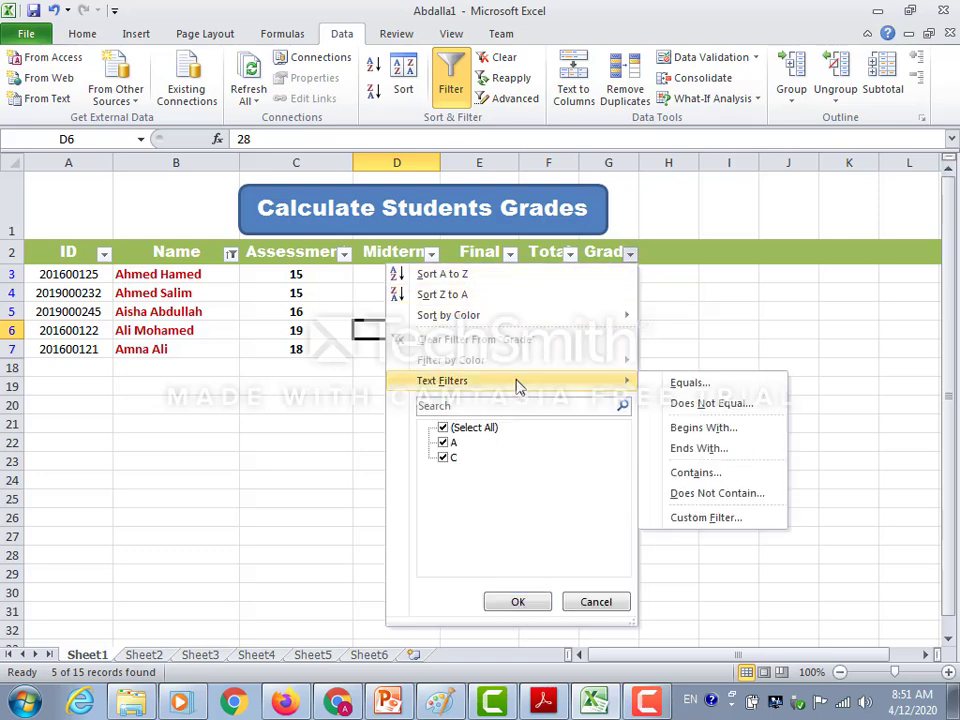
left_click(689, 384)
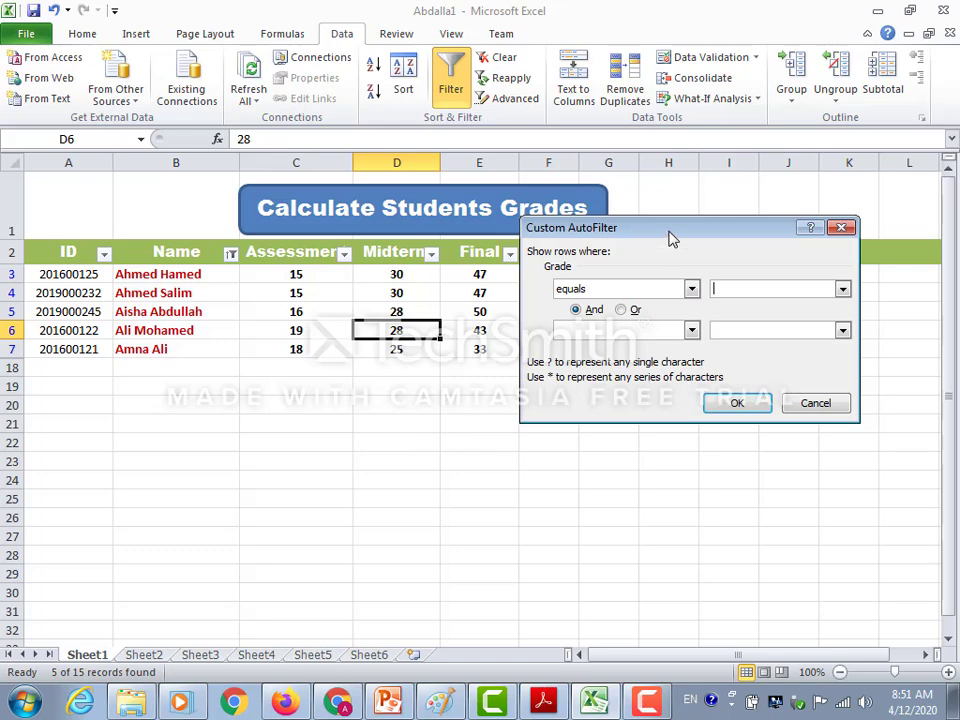
left_click_drag(672, 233, 532, 401)
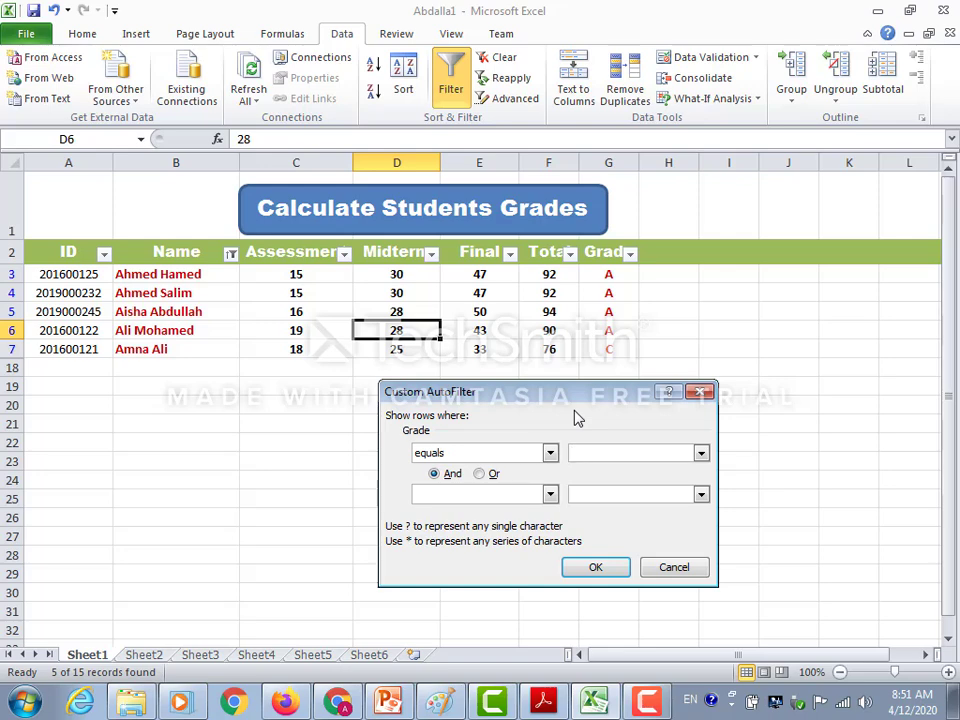
type("A")
left_click(573, 569)
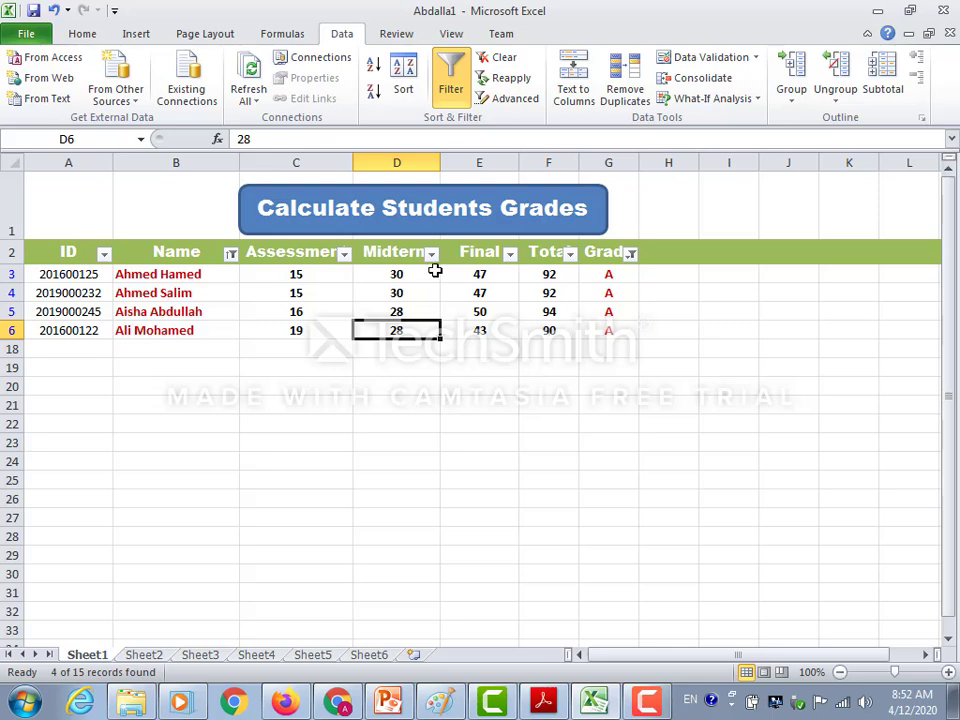
Filter the Final column to show only marks greater than or equal to 45.
left_click(510, 254)
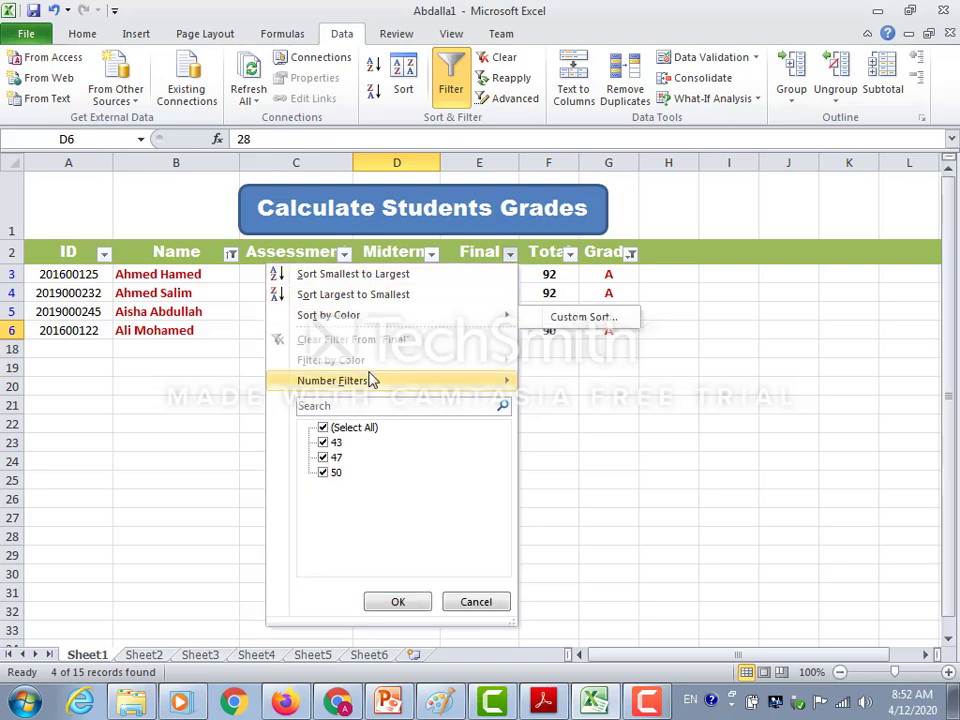
mouse_move(375, 379)
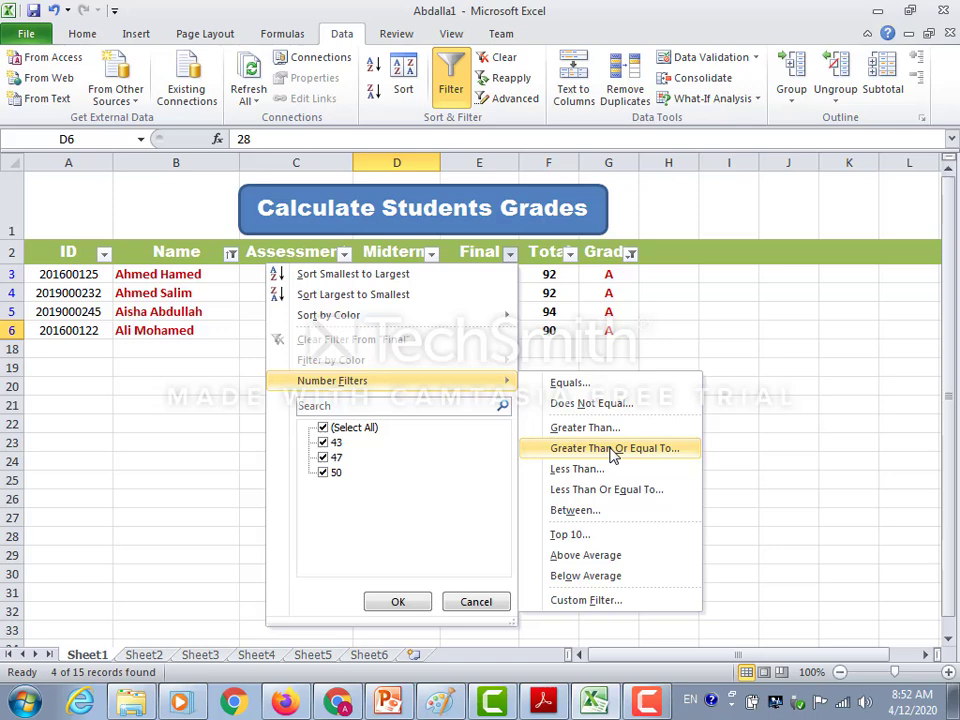
left_click(614, 452)
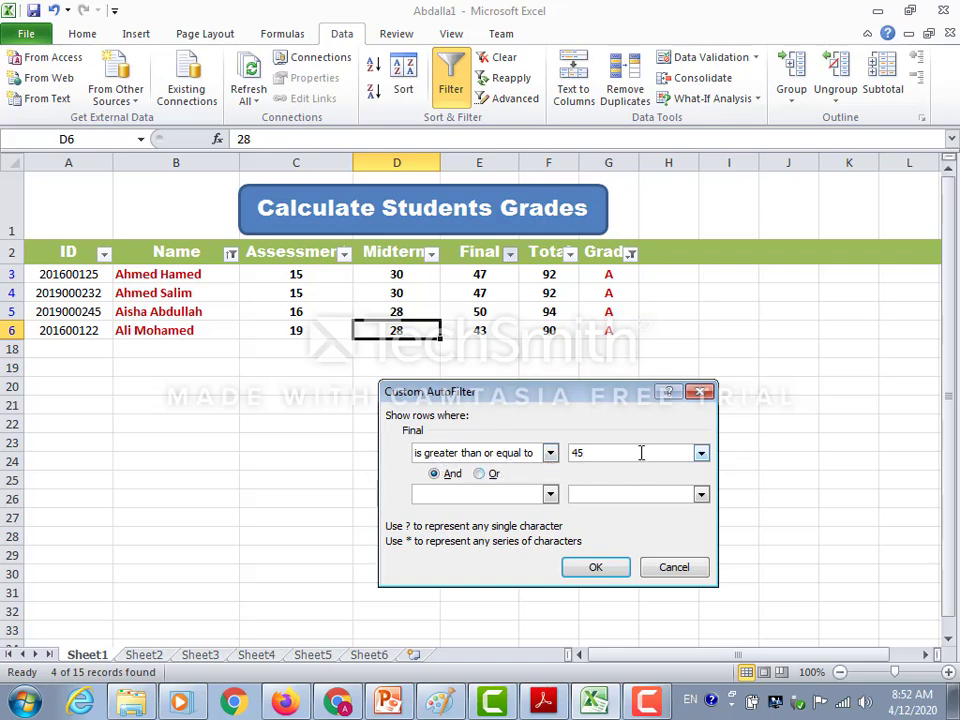
left_click(592, 569)
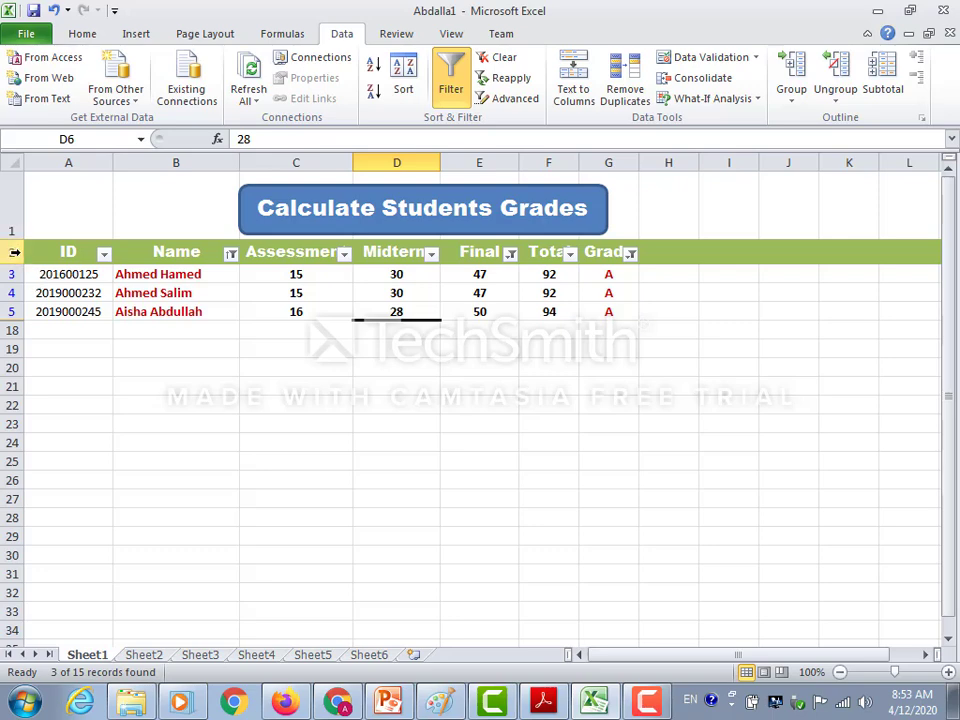
Copy the header row and the filtered student rows, and paste them into a new worksheet starting at A1.
left_click_drag(15, 252, 10, 311)
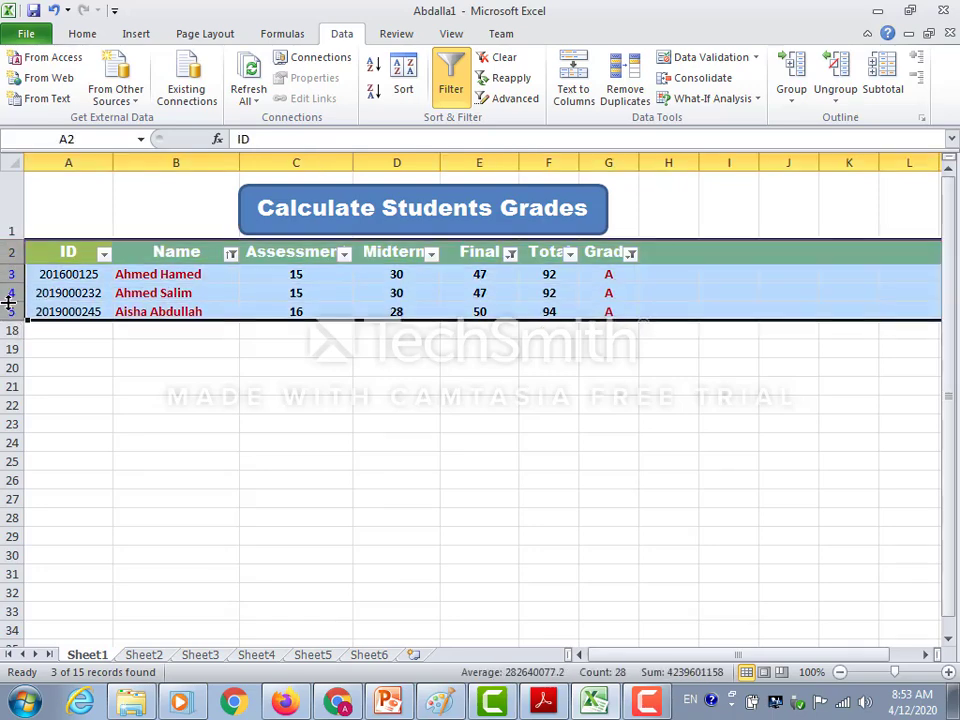
right_click(222, 292)
left_click(262, 326)
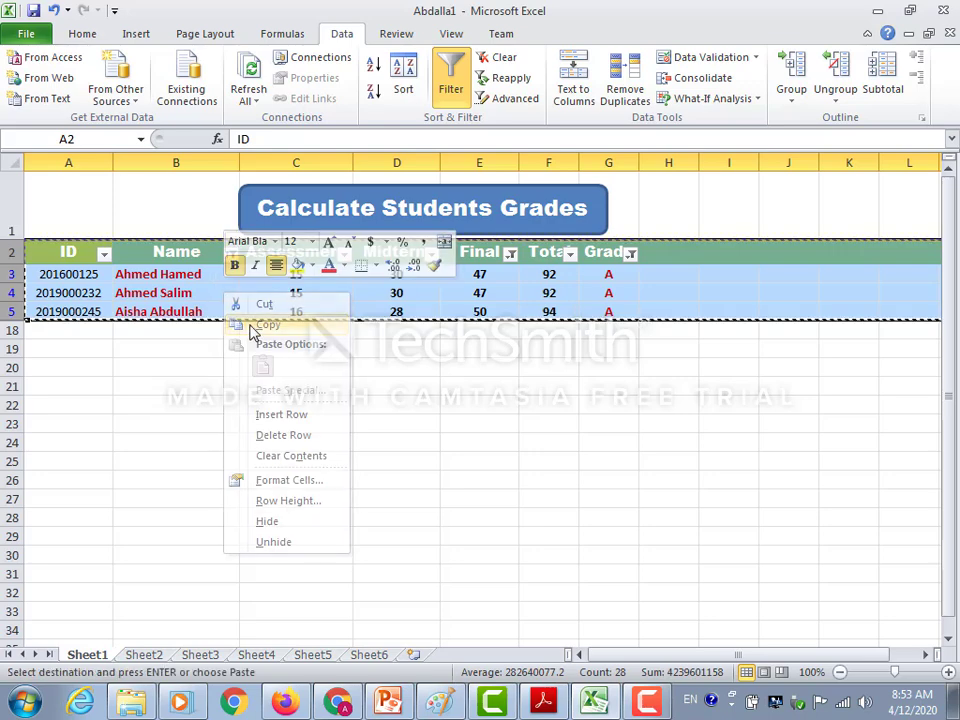
left_click(413, 655)
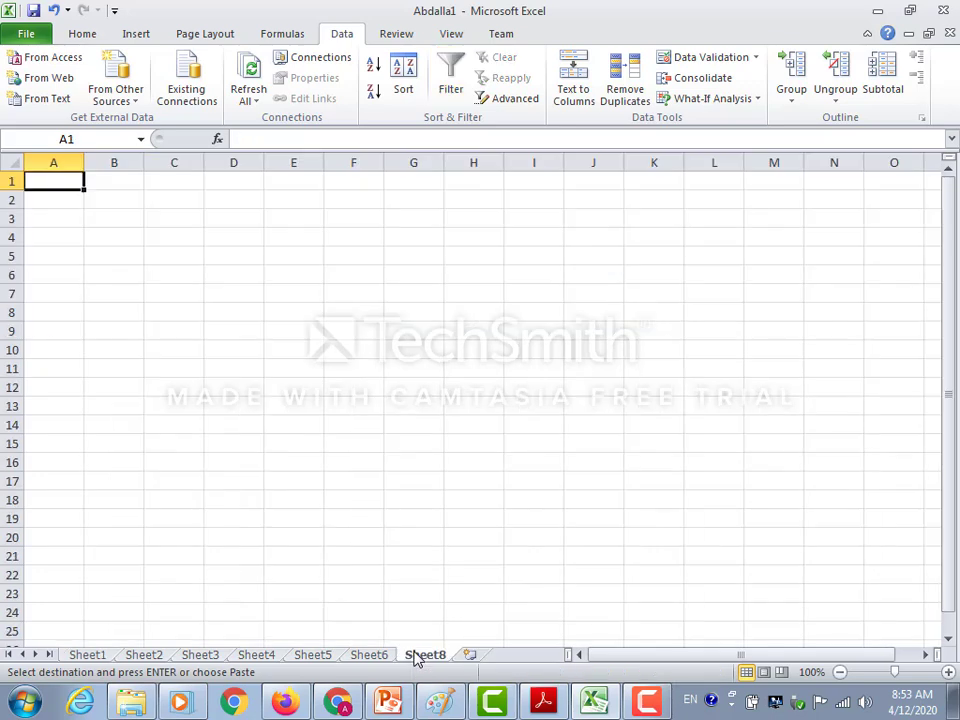
left_click(88, 36)
left_click(28, 76)
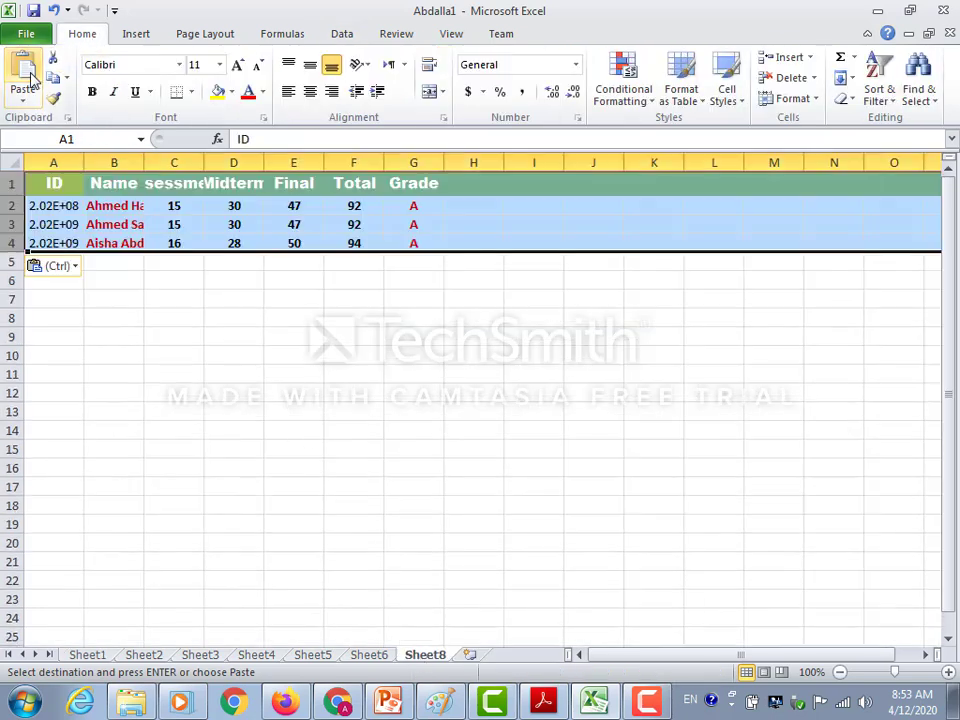
left_click(259, 369)
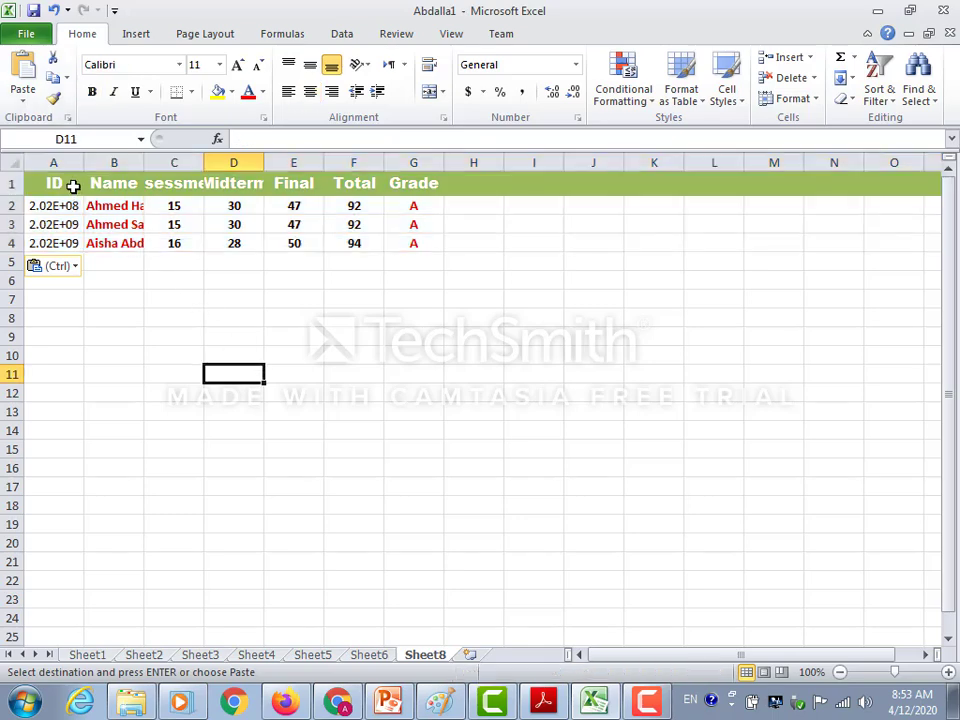
Widen the ID column to about 17.14, widen the Name and Midterm columns on the new sheet, and save the workbook.
left_click_drag(84, 162, 141, 163)
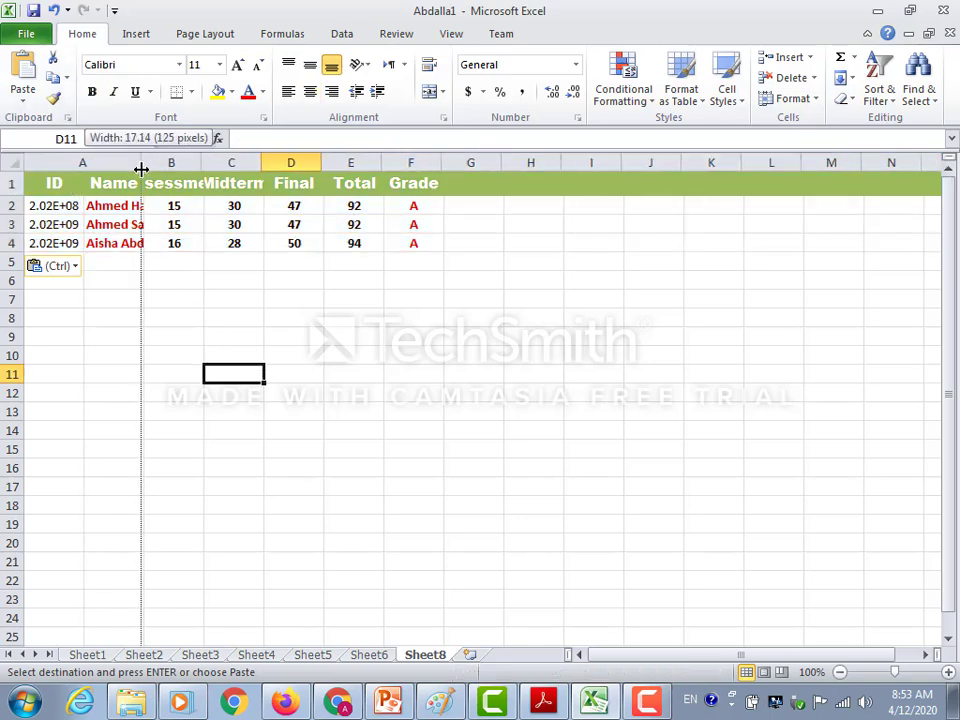
left_click_drag(200, 162, 293, 163)
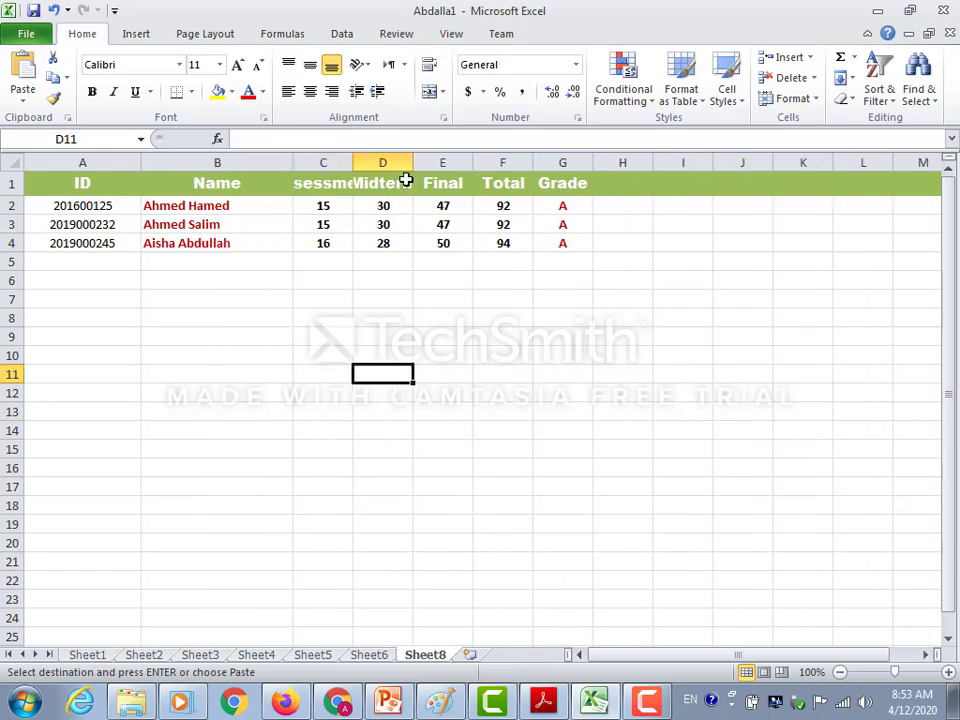
left_click_drag(412, 162, 514, 162)
left_click_drag(508, 183, 529, 178)
left_click(533, 180)
left_click(546, 339)
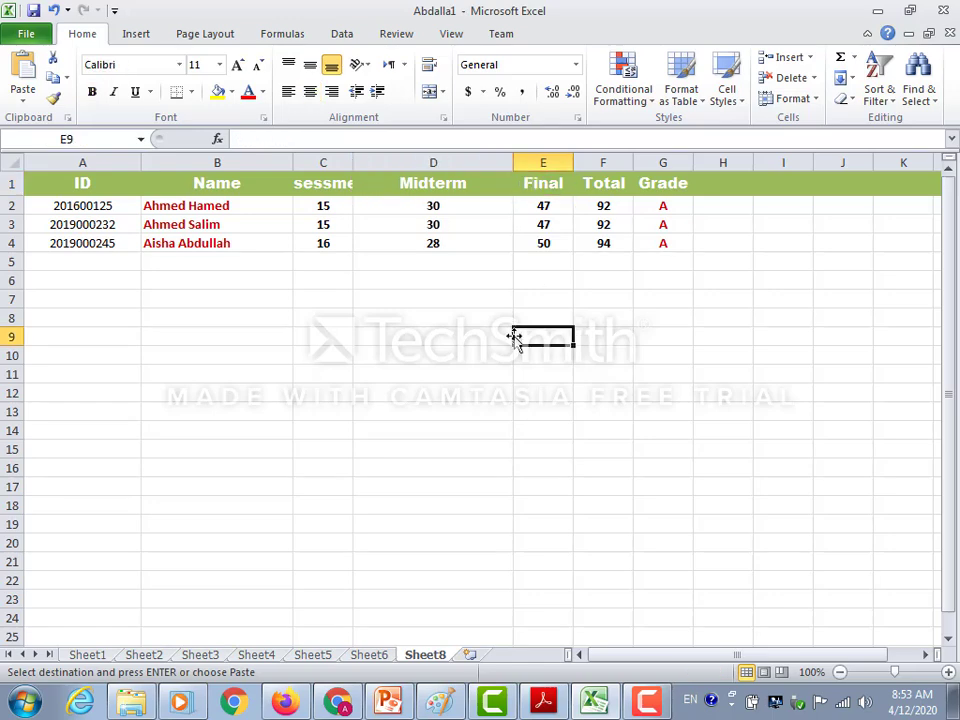
left_click(34, 12)
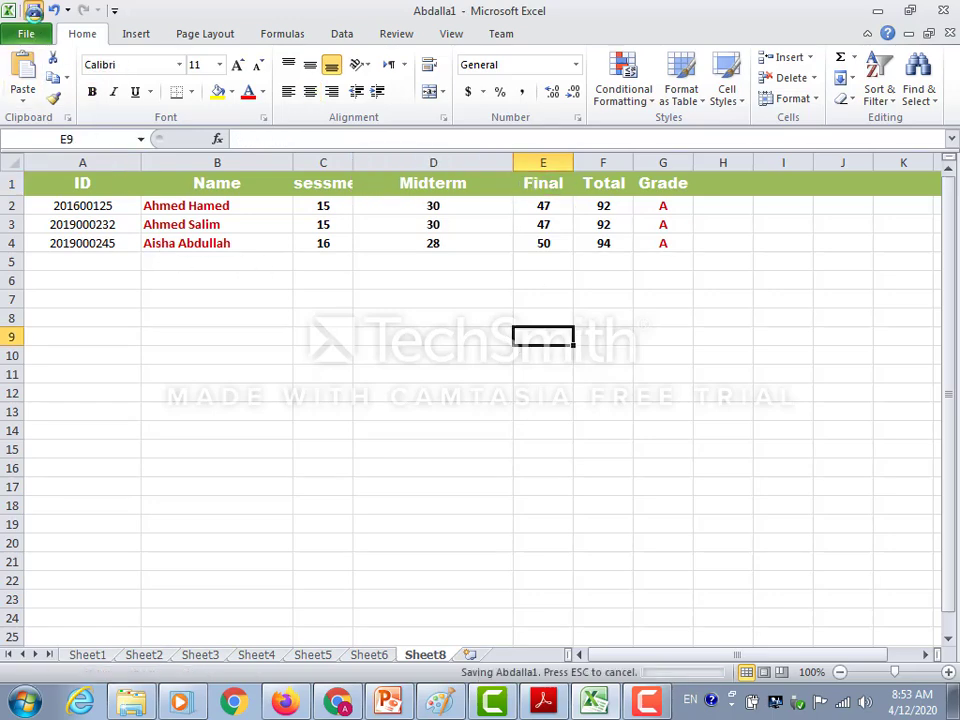
Return to Sheet1 and turn off filtering on the student grades table.
left_click(100, 656)
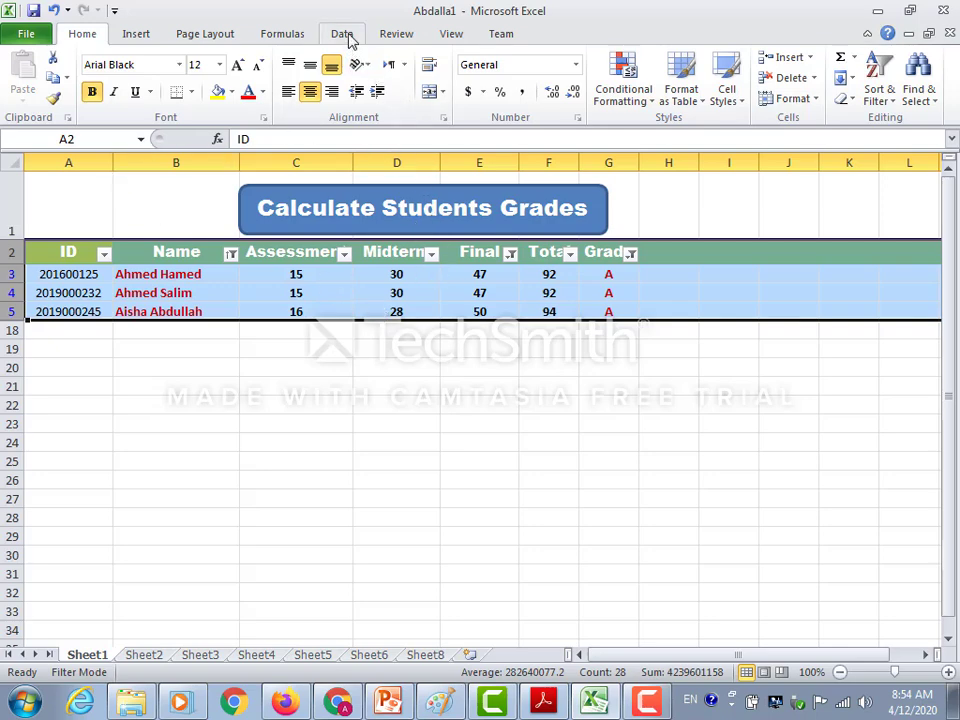
left_click(339, 298)
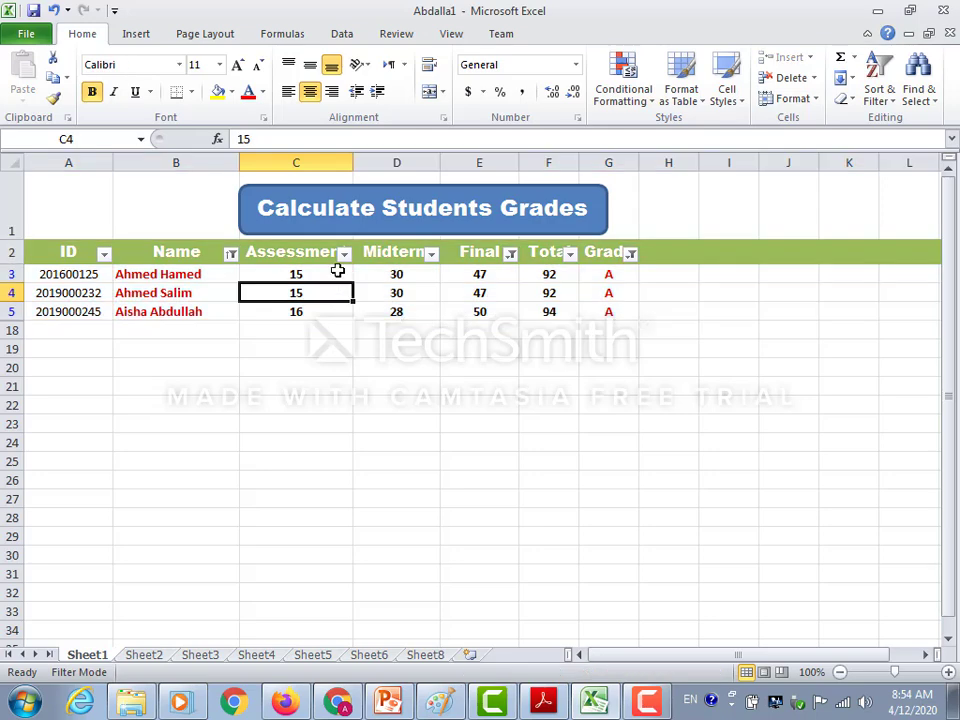
left_click(343, 36)
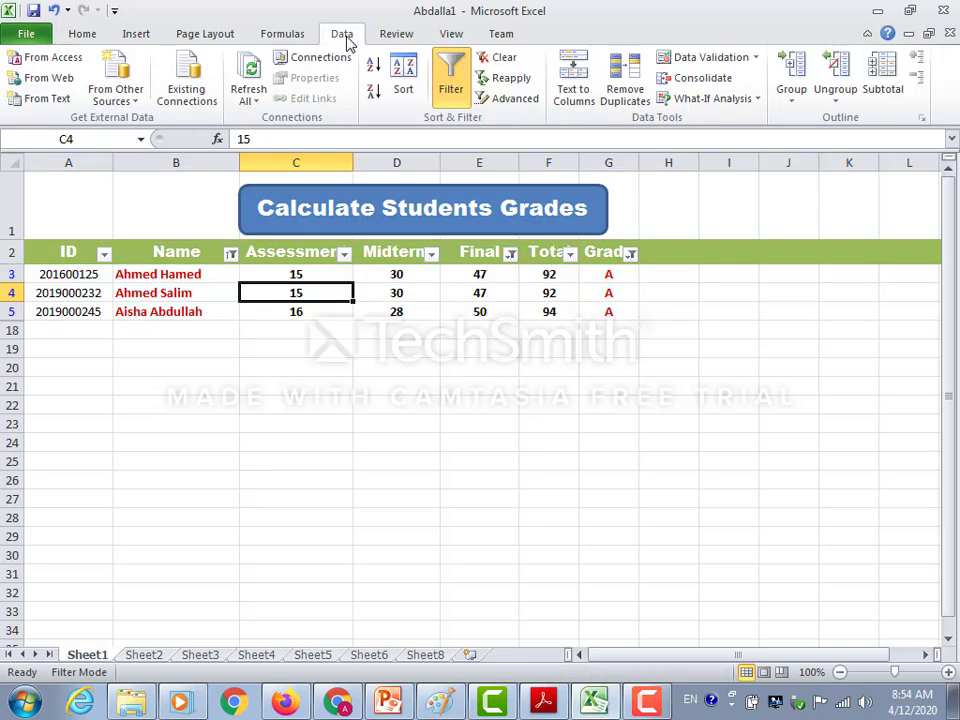
left_click(451, 73)
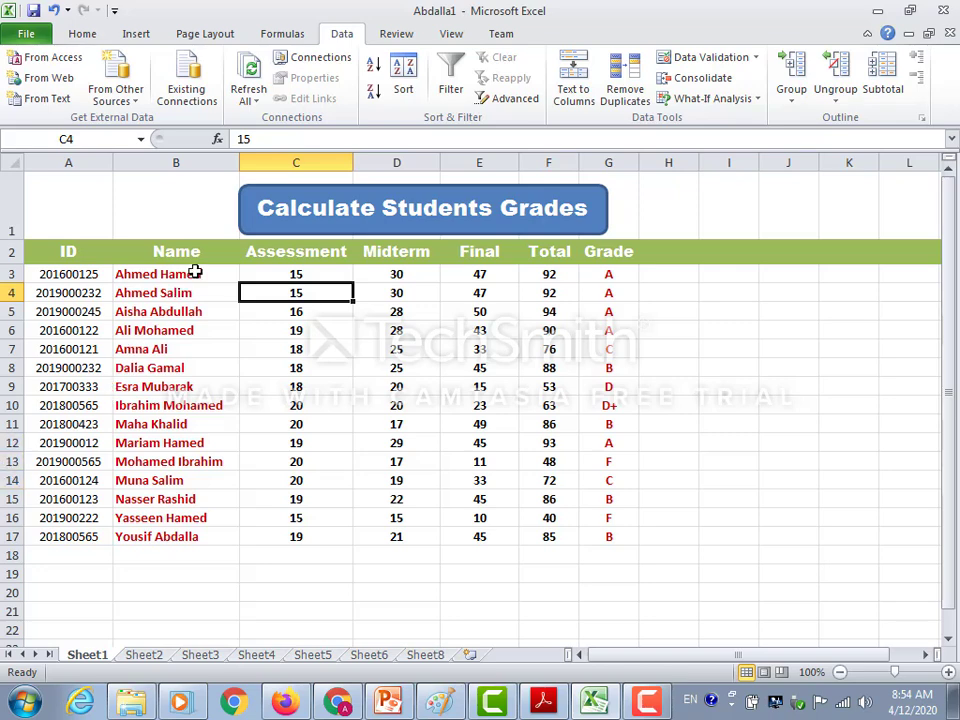
Group the student records in B3:B17 by rows.
left_click_drag(195, 272, 152, 530)
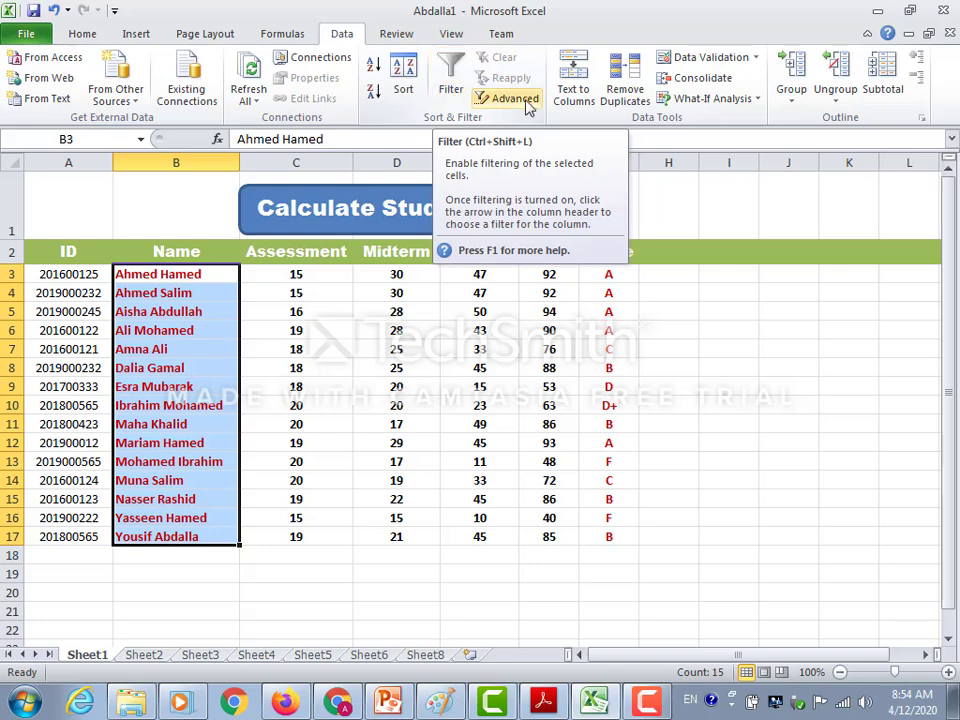
left_click(791, 100)
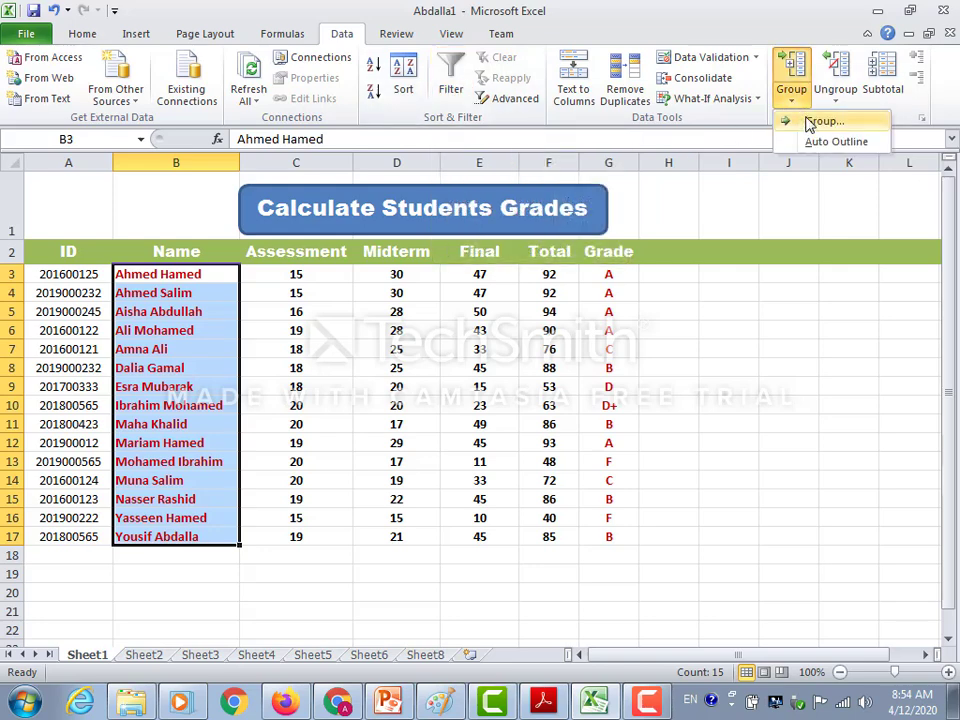
left_click(812, 121)
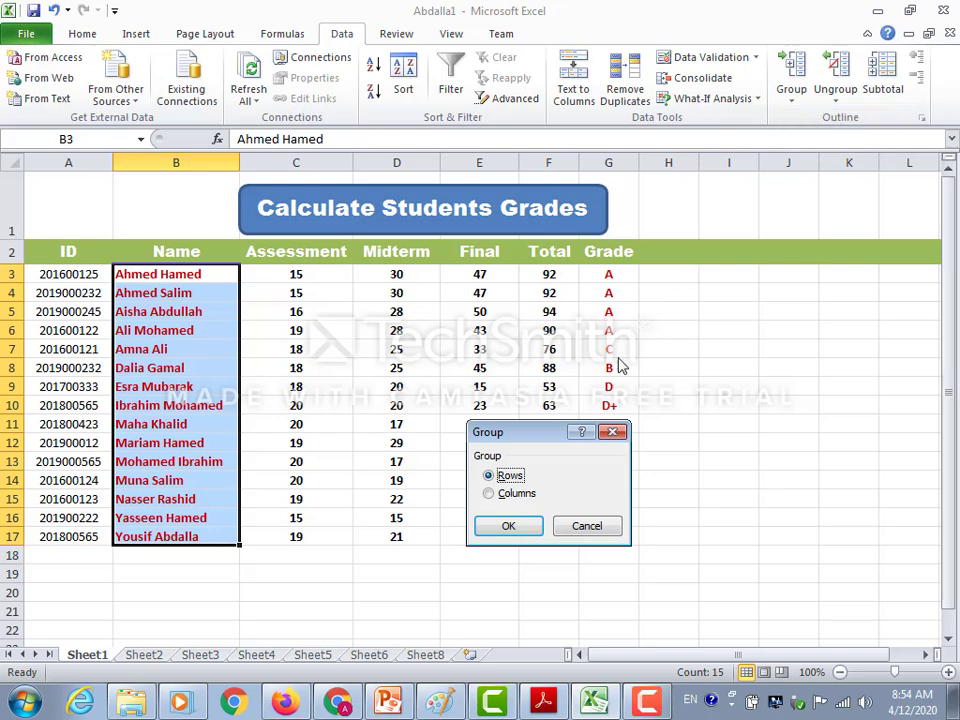
left_click(504, 528)
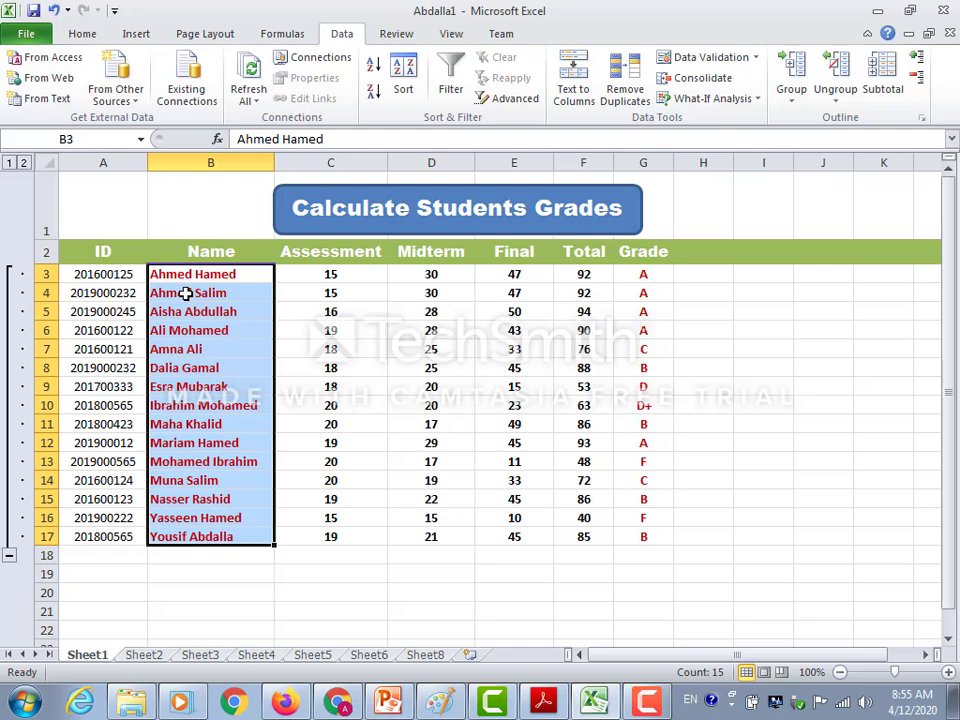
left_click(211, 274)
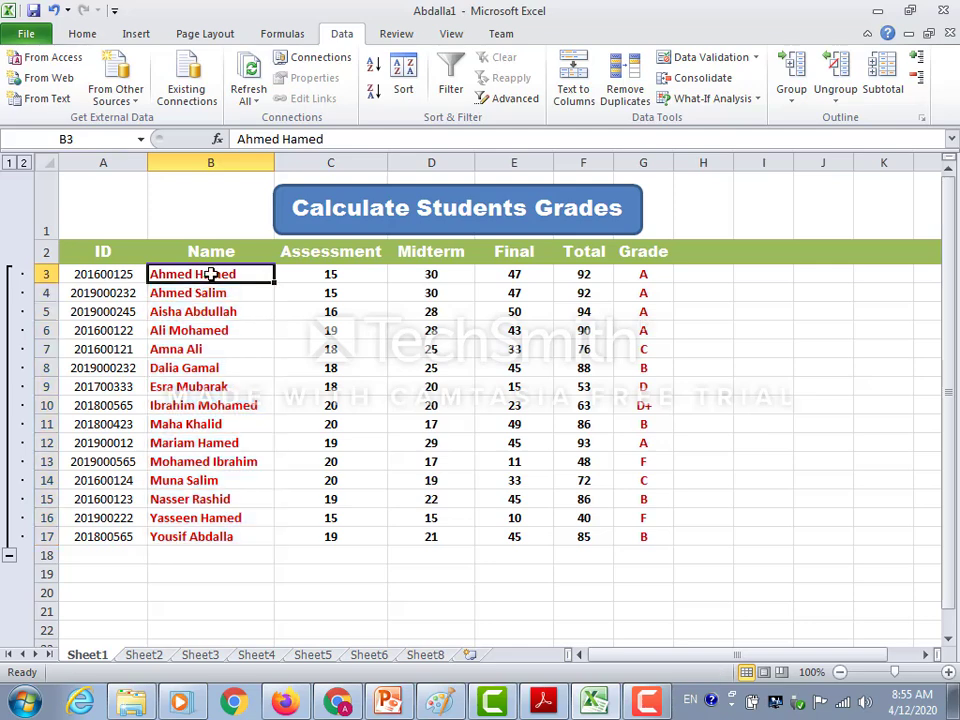
left_click_drag(218, 274, 215, 330)
left_click_drag(190, 424, 250, 480)
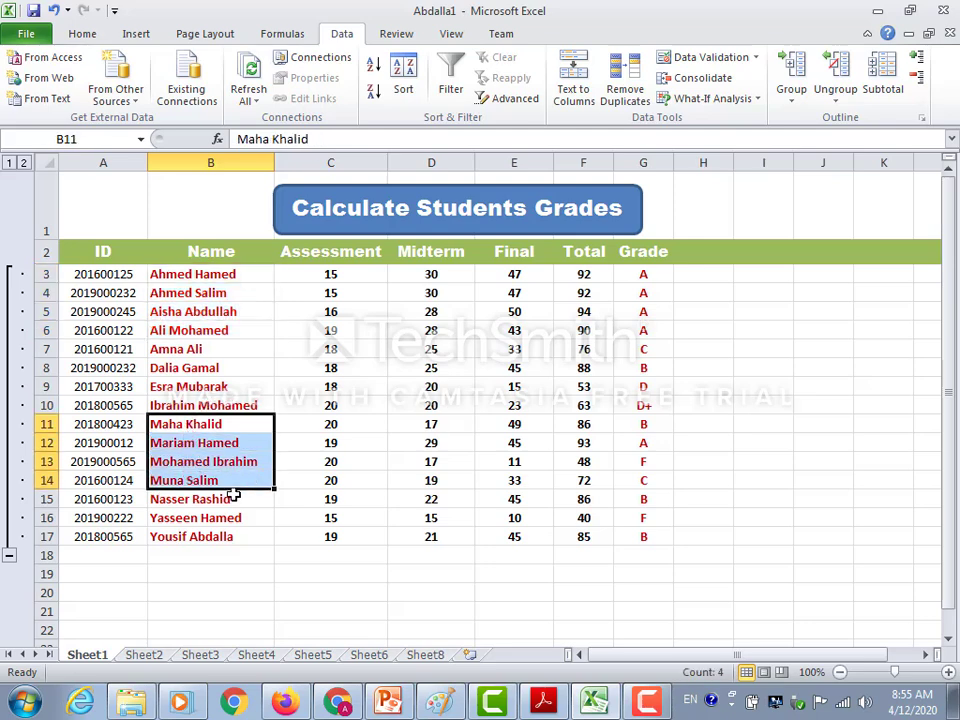
left_click_drag(190, 518, 189, 533)
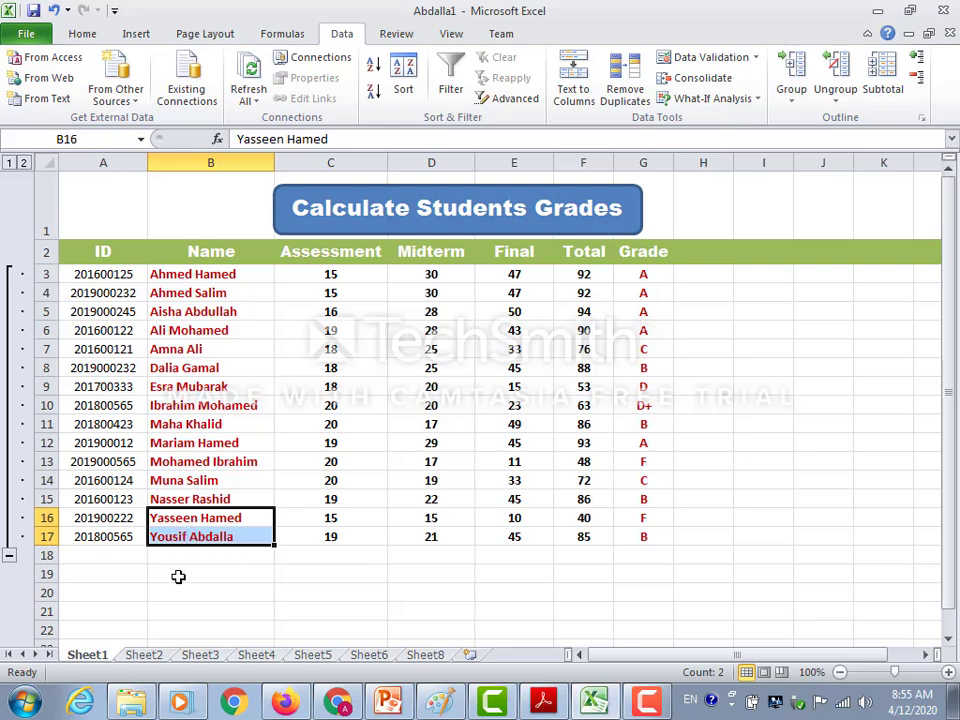
left_click(216, 576)
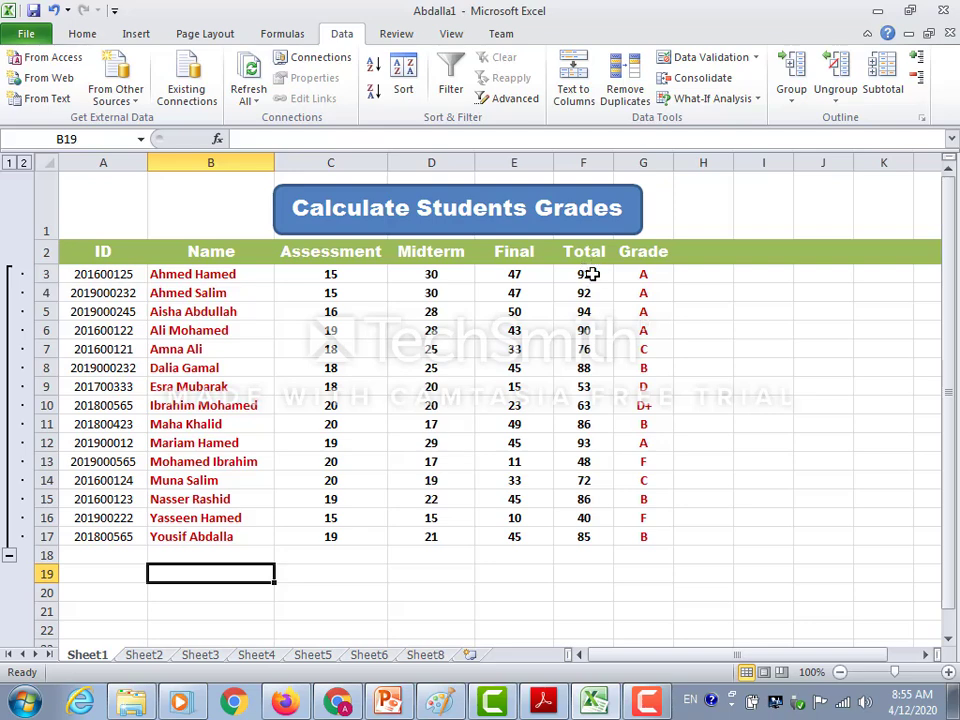
Add orange gradient data bars to the Total values in F3:F16 with conditional formatting.
left_click_drag(594, 271, 583, 516)
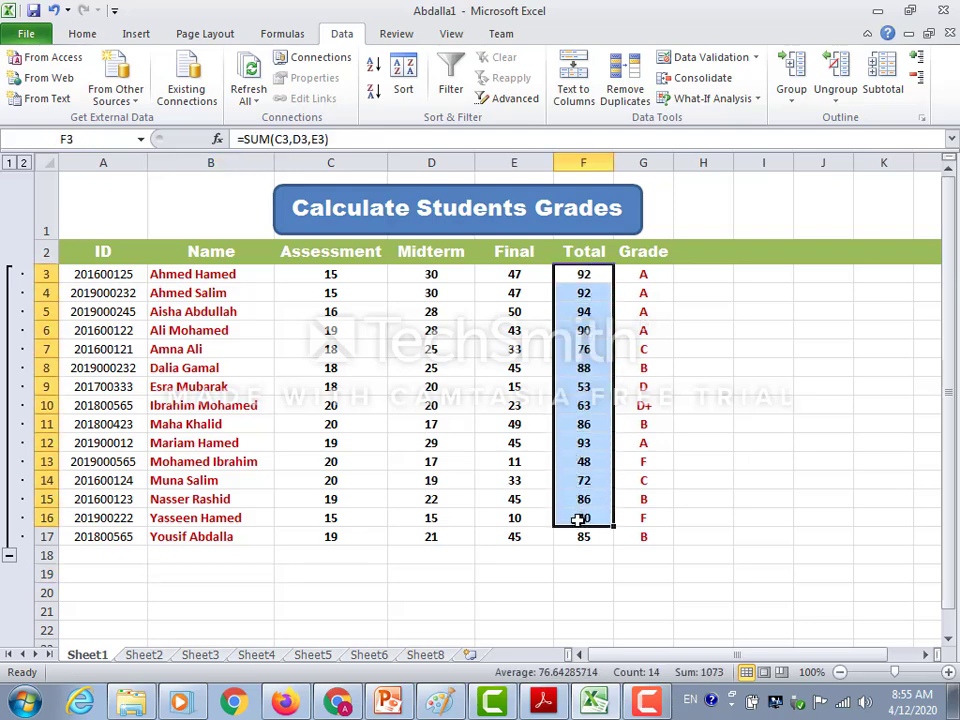
left_click(89, 38)
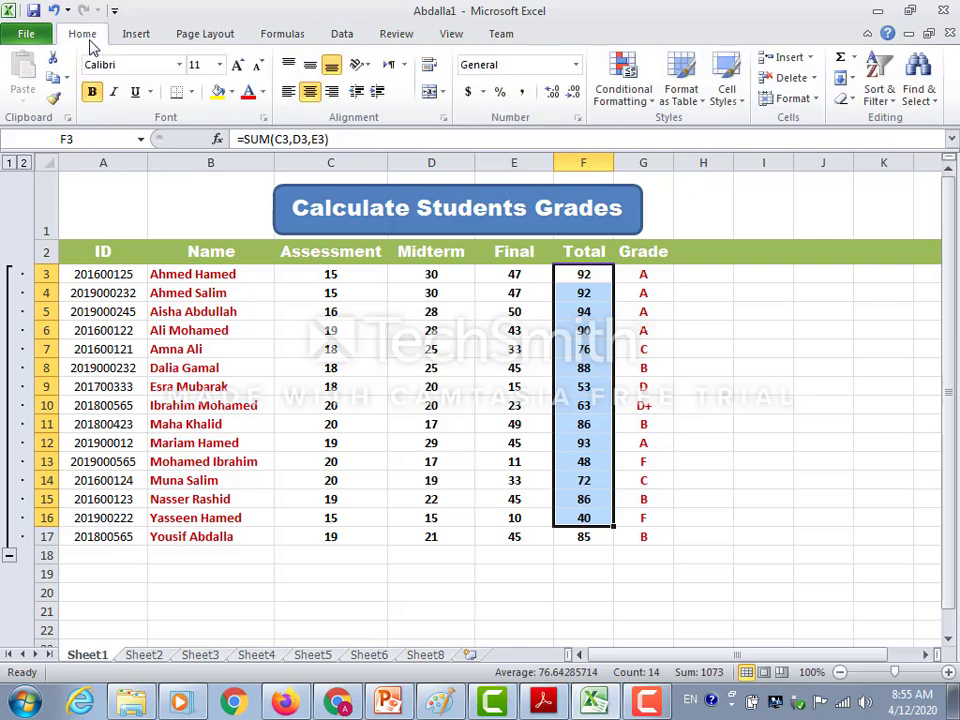
left_click(655, 104)
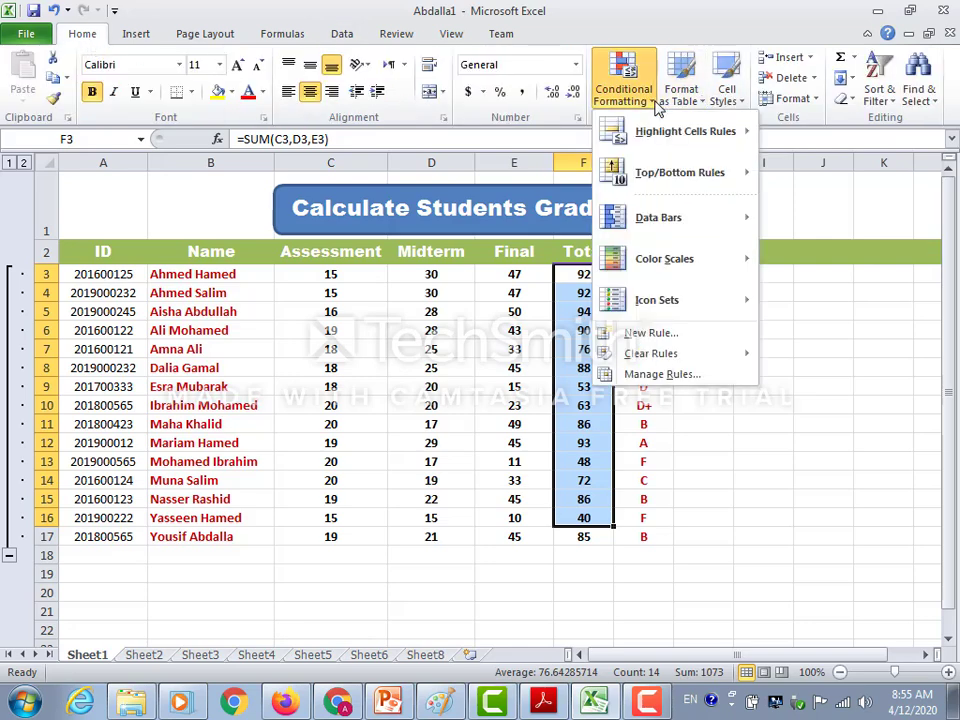
mouse_move(669, 223)
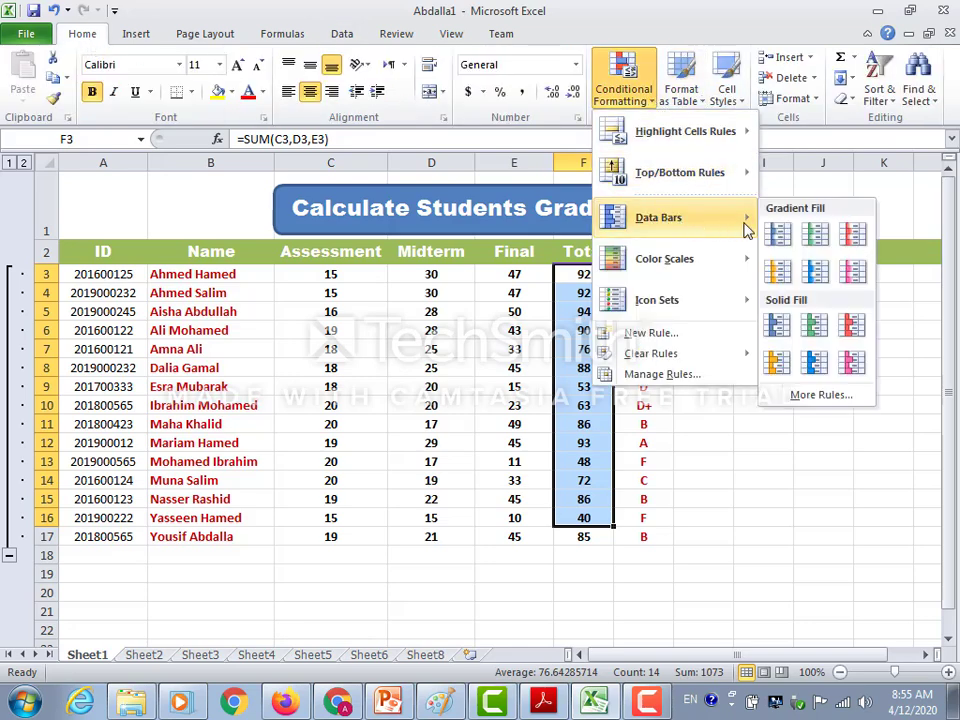
left_click(781, 276)
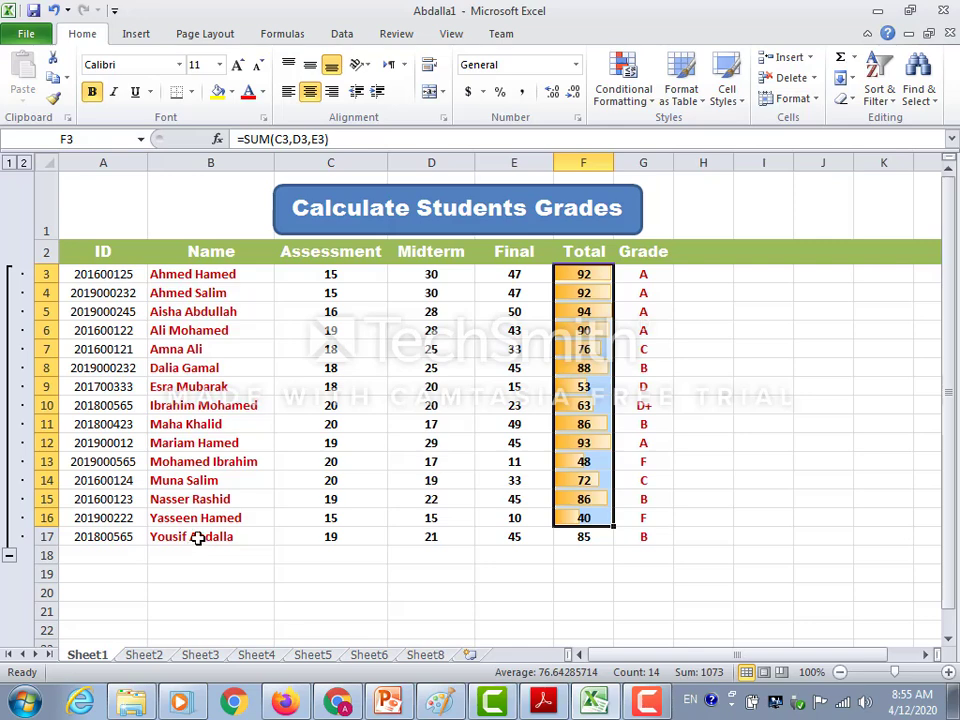
left_click(462, 586)
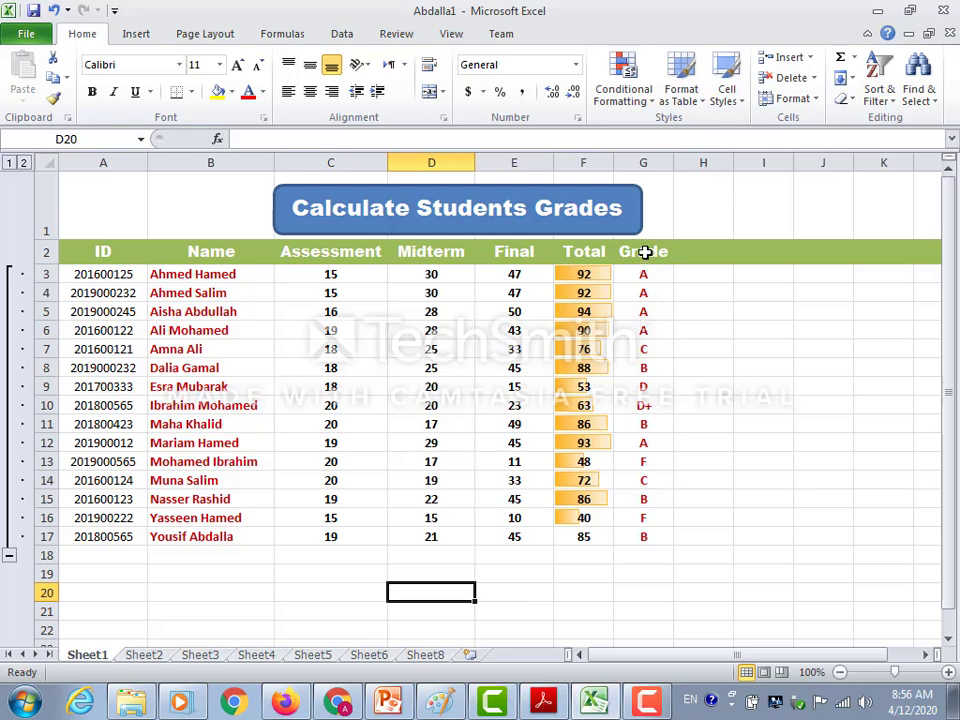
Apply the 60% - Accent5 cell style to the Grade column, G2:G17, including its header.
left_click_drag(645, 252, 636, 532)
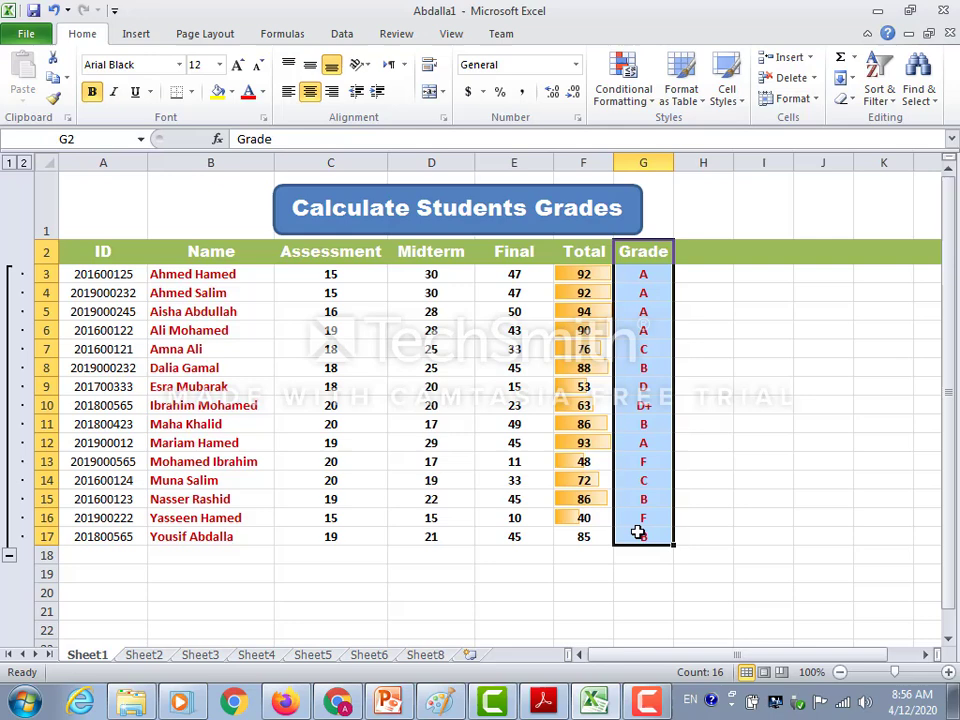
left_click(739, 104)
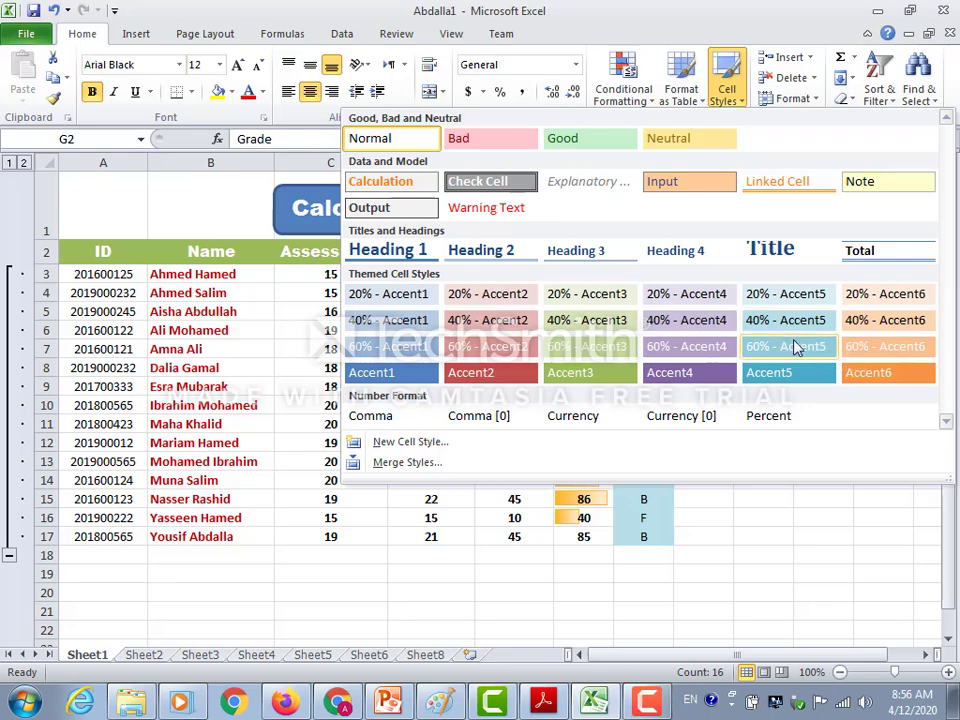
left_click(795, 347)
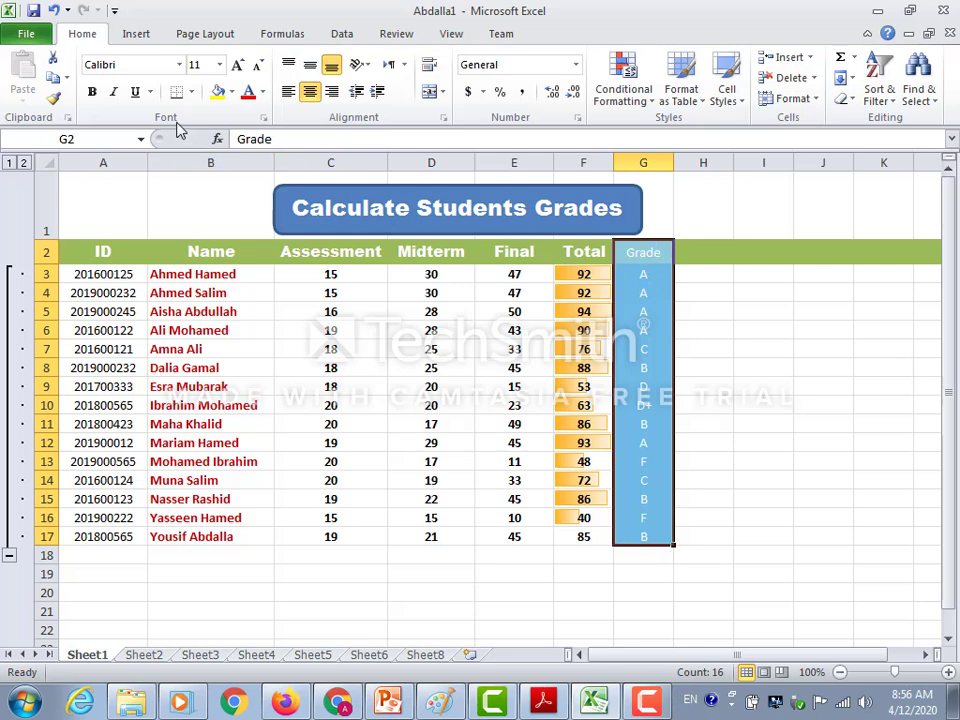
Format the Grade column text as bold Arial Black, size 8, in the red theme colour.
left_click(92, 92)
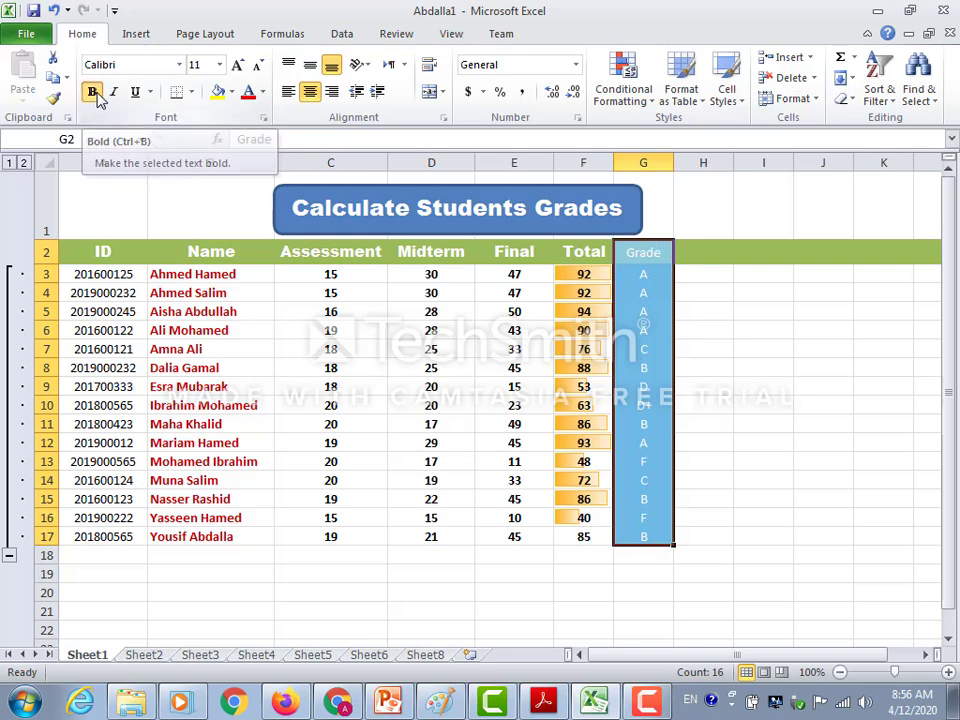
left_click(181, 66)
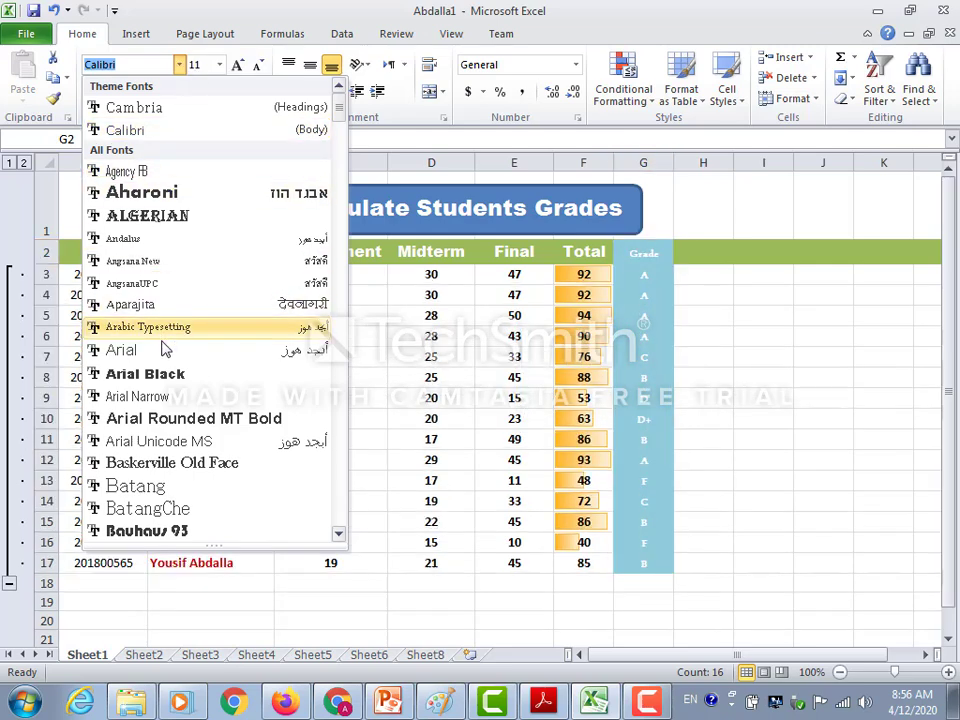
left_click(141, 374)
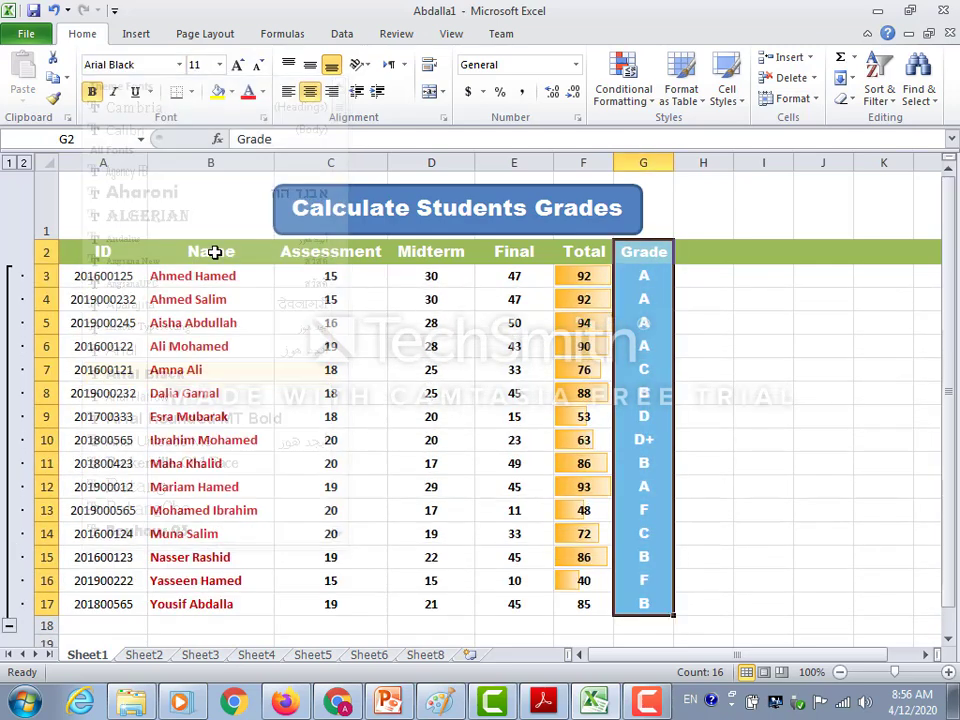
left_click(219, 64)
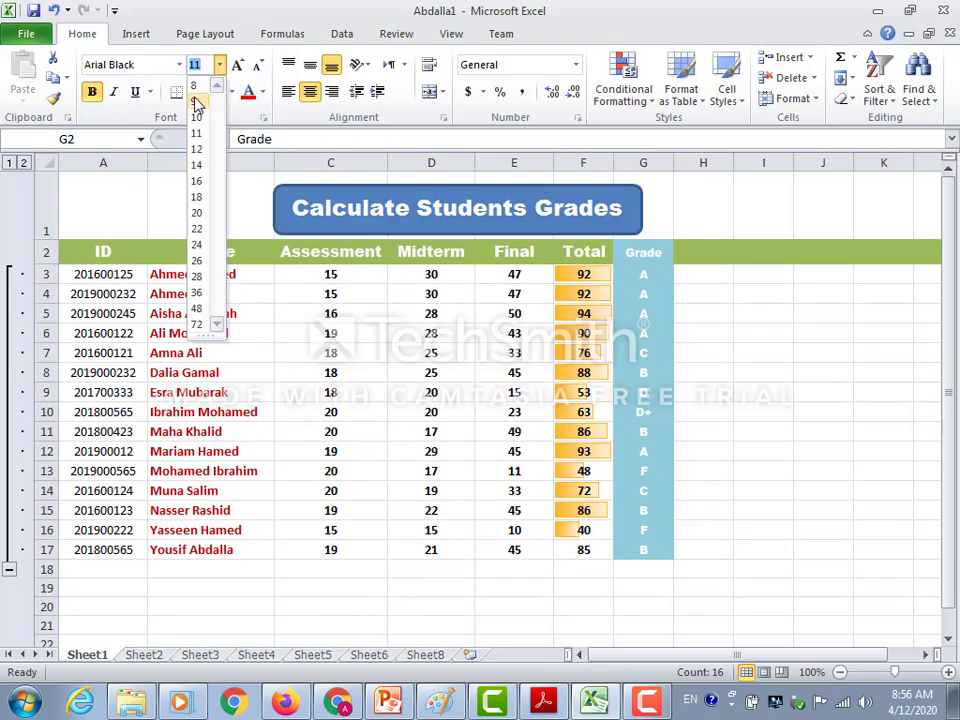
left_click(196, 86)
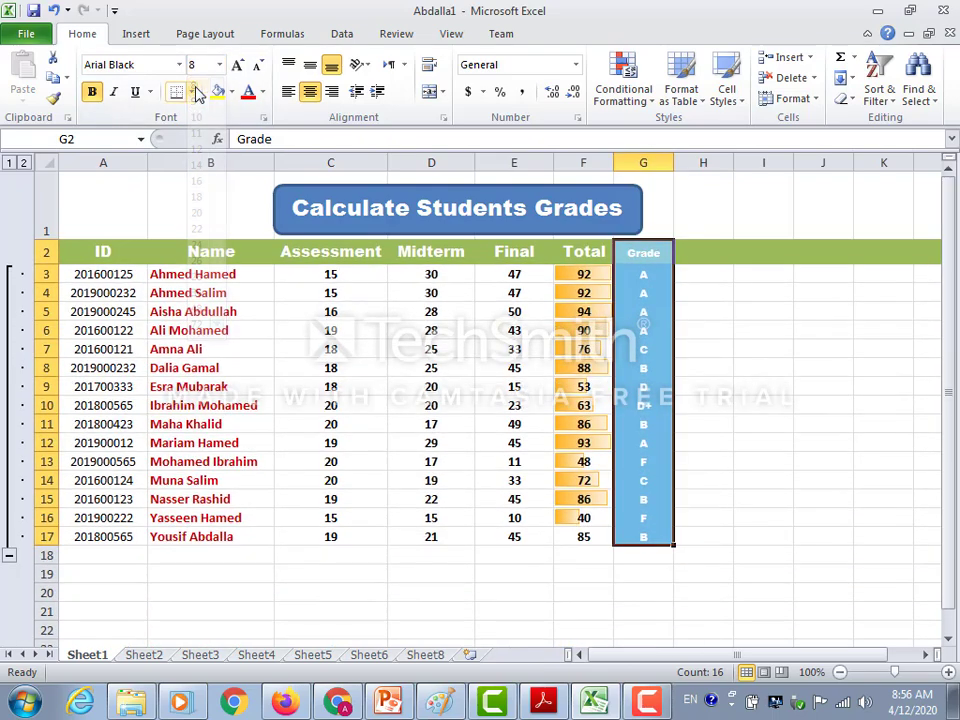
left_click(262, 93)
left_click(328, 152)
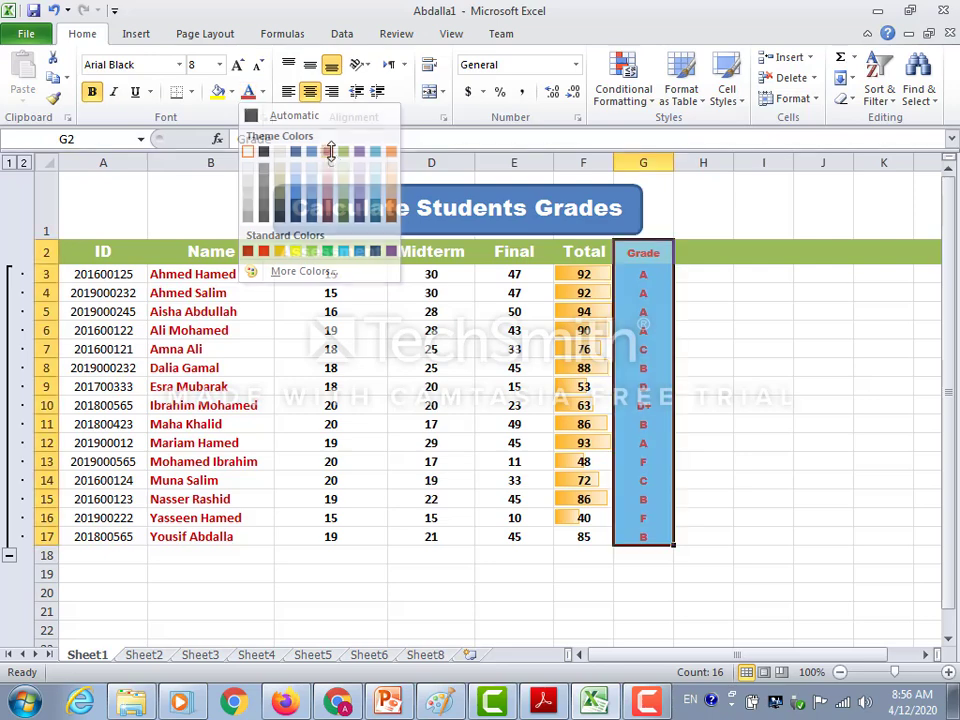
left_click(846, 404)
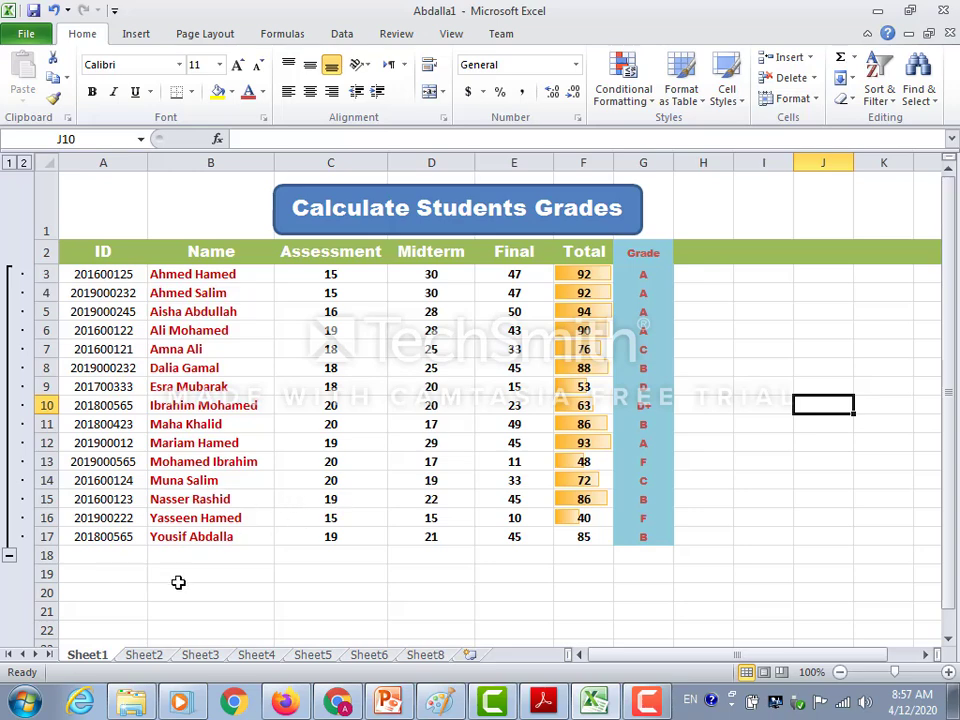
Format A2:G17 as a table with headers, using the green style in the first row of the Medium styles.
left_click_drag(69, 251, 628, 527)
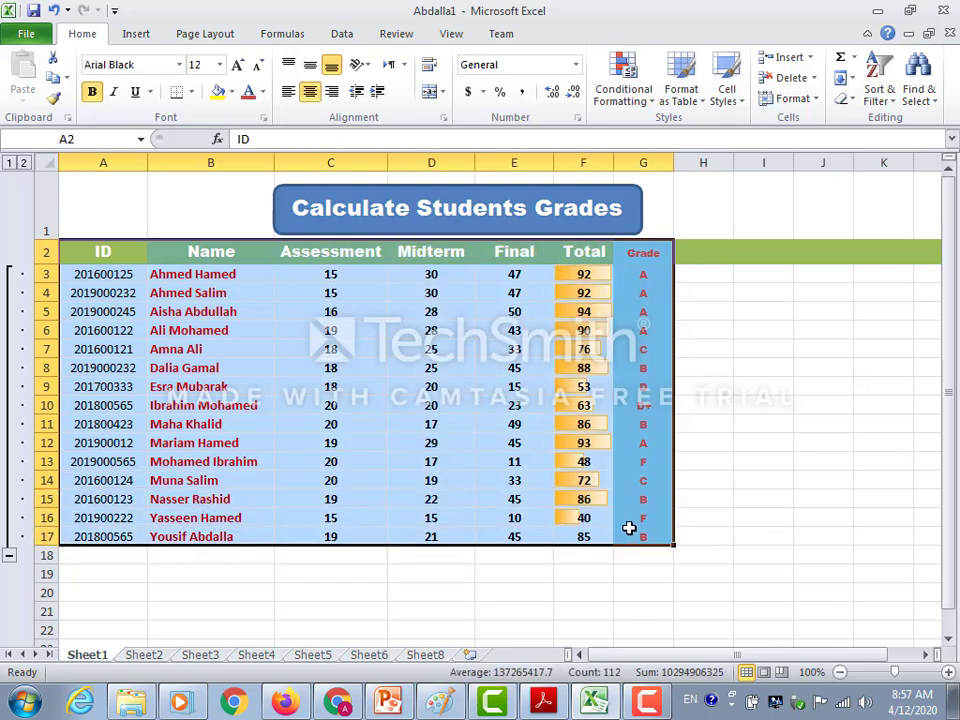
left_click(703, 105)
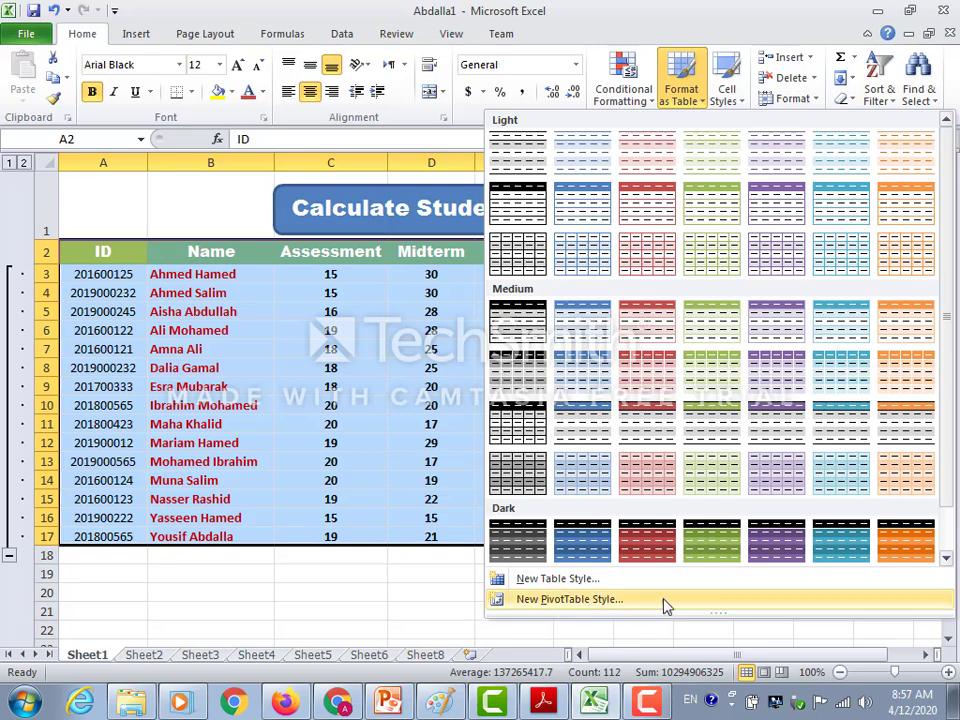
left_click(709, 328)
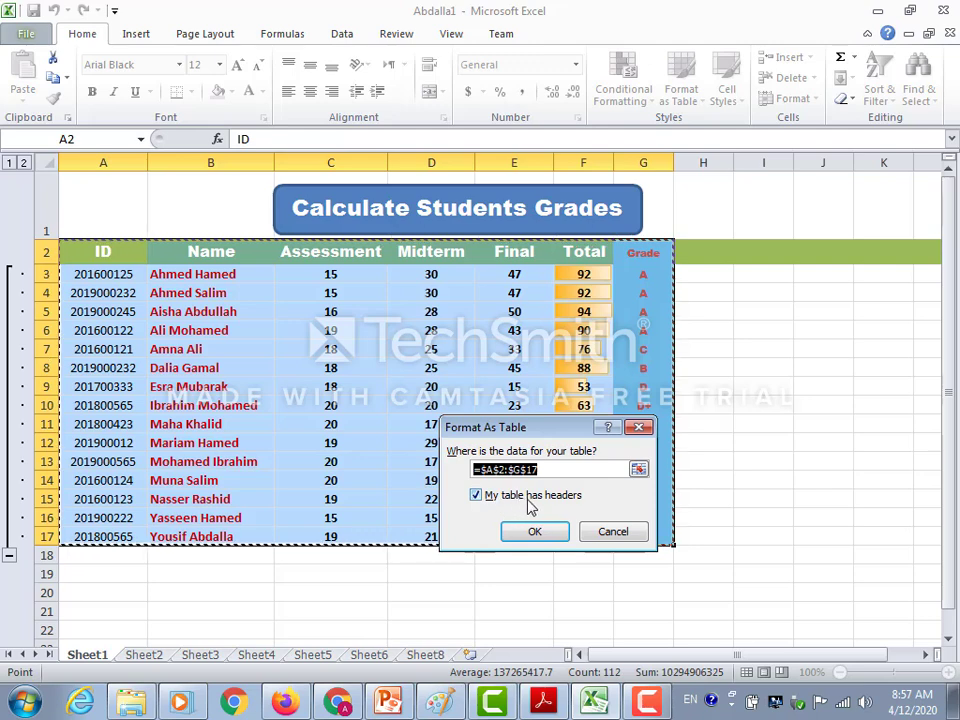
left_click(535, 532)
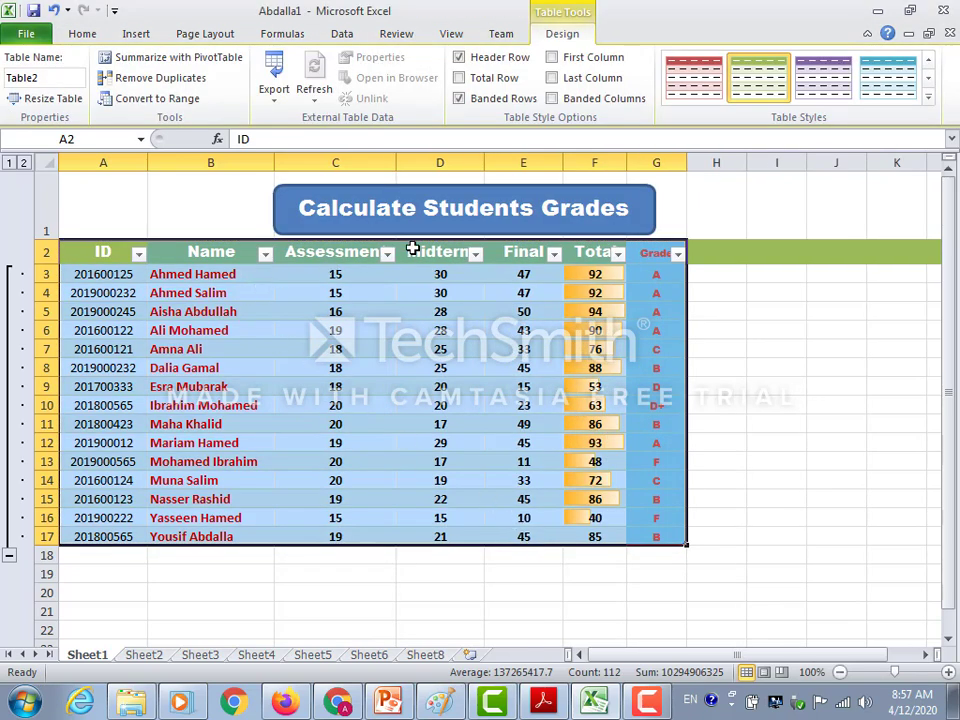
Turn off the filter arrows in the grades table's header row.
left_click(338, 36)
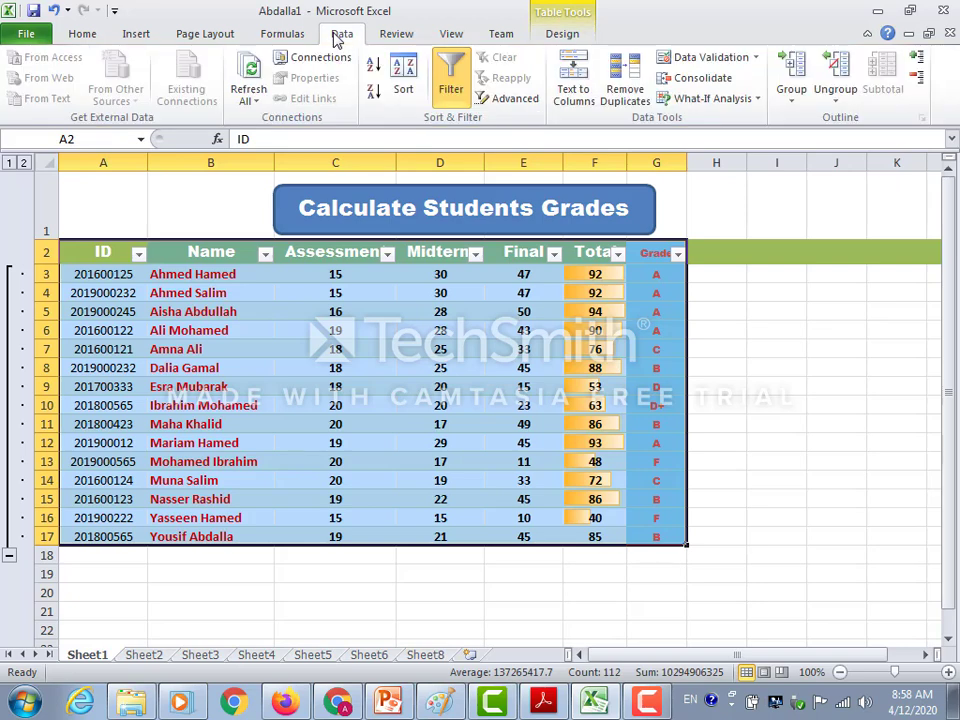
left_click(449, 86)
left_click(737, 331)
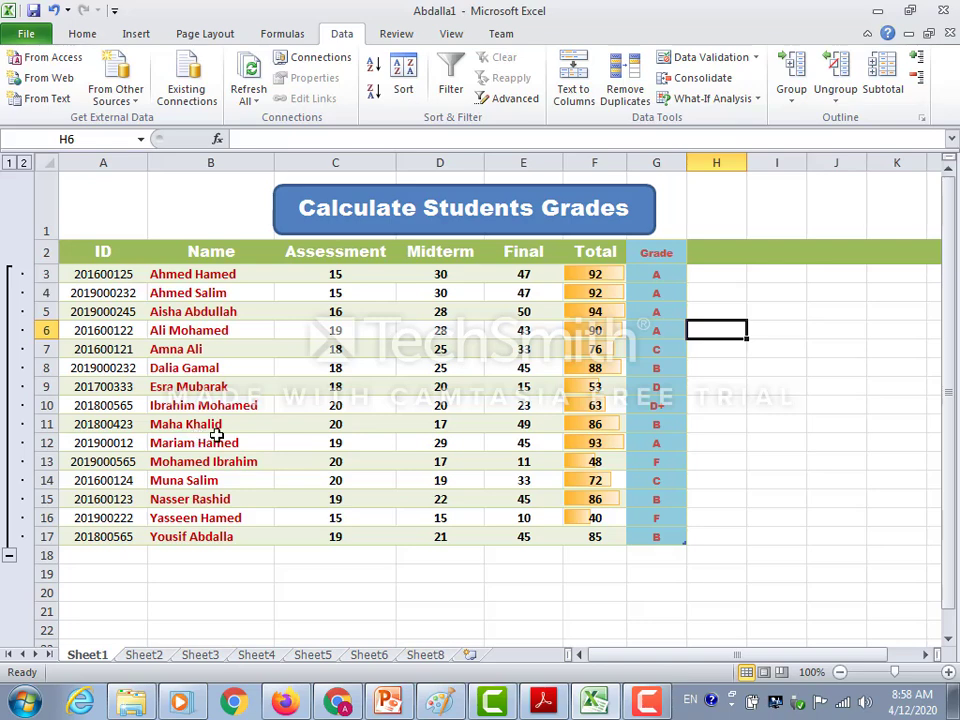
left_click_drag(201, 274, 175, 537)
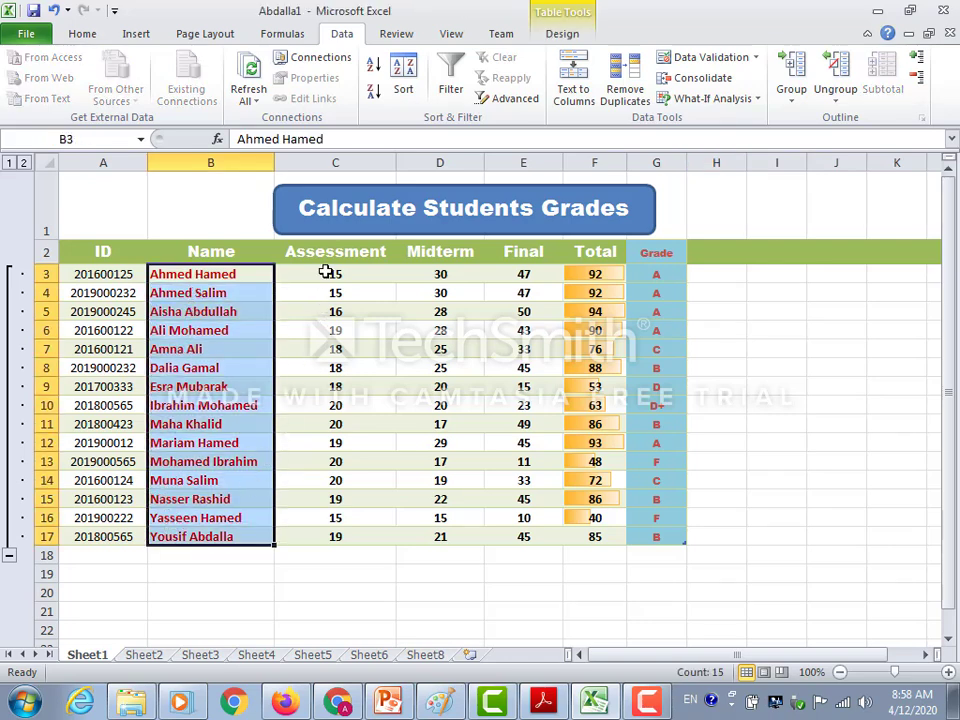
left_click_drag(326, 274, 289, 537)
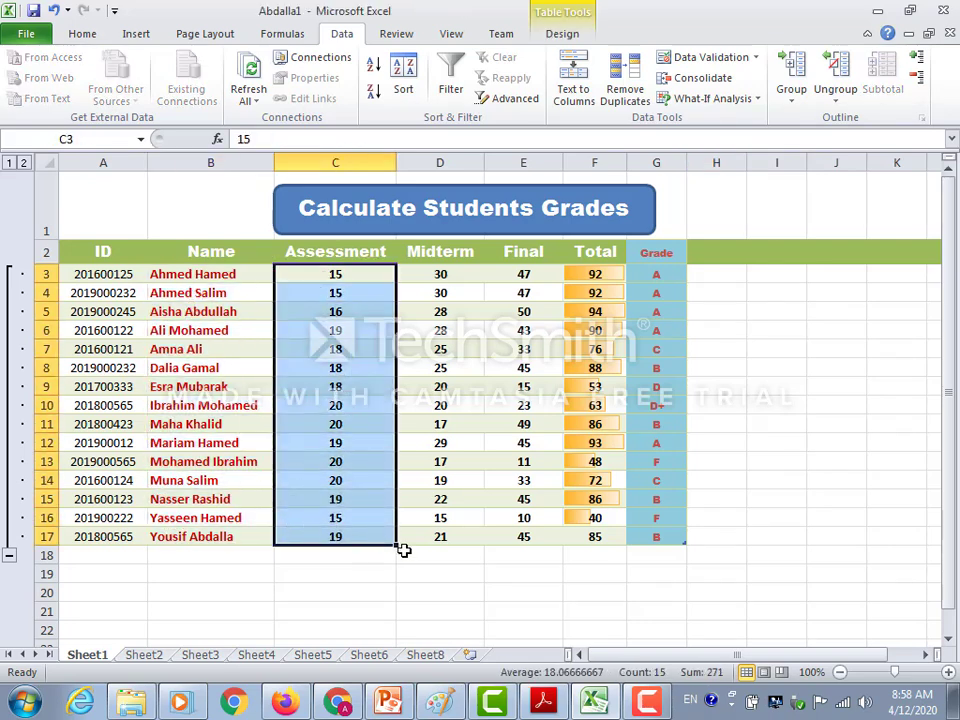
left_click(338, 573)
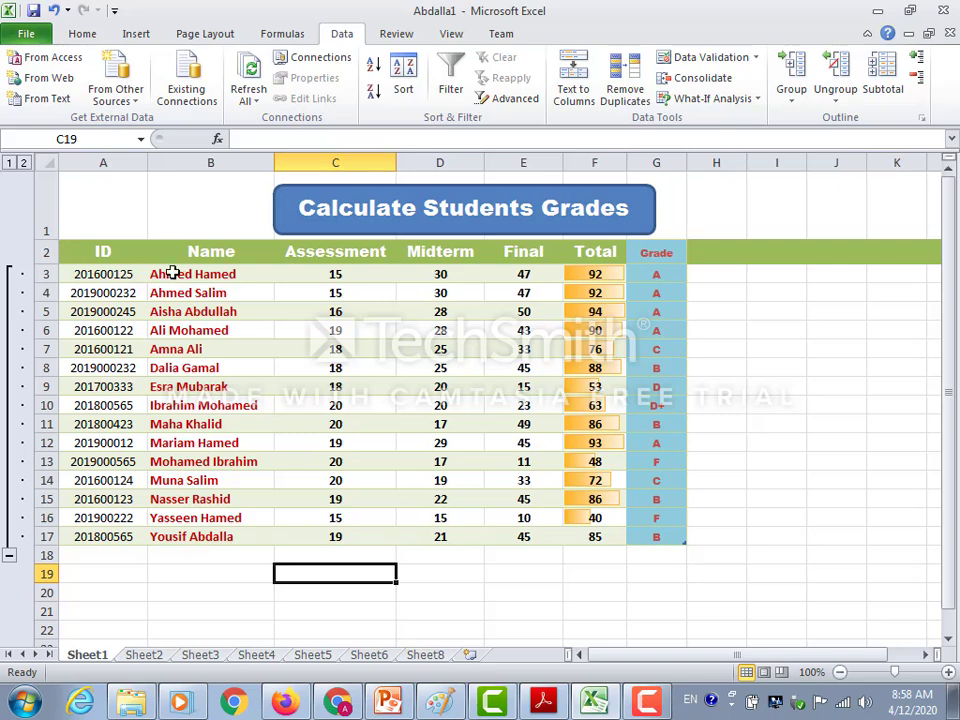
Insert a stacked 3-D column chart of the names and marks in B3:E17, and delete it again.
left_click_drag(173, 273, 519, 533)
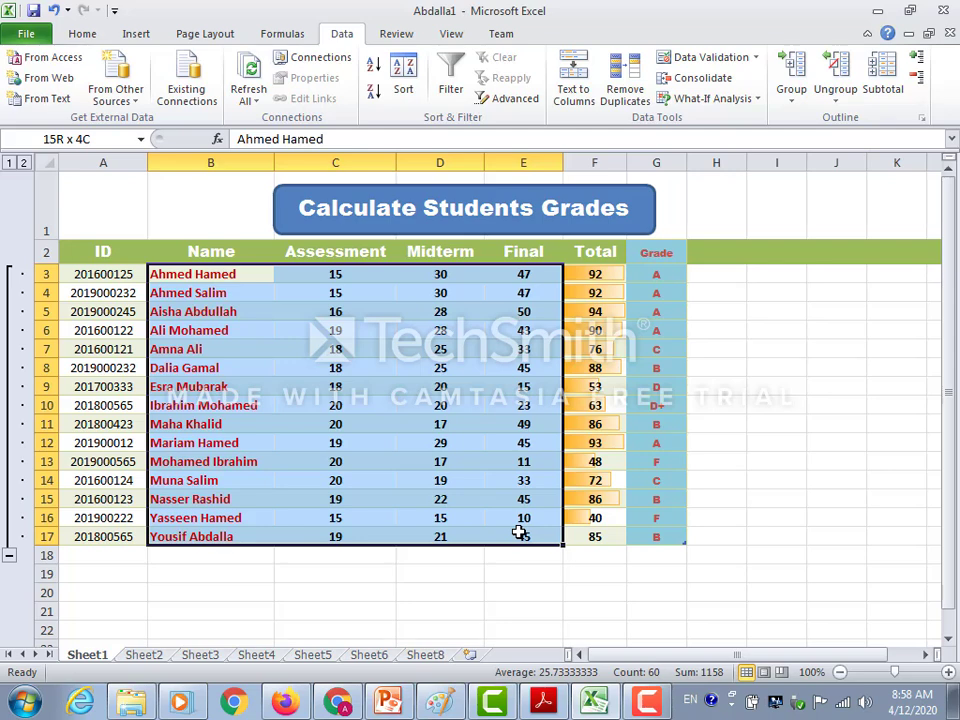
left_click_drag(519, 533, 521, 530)
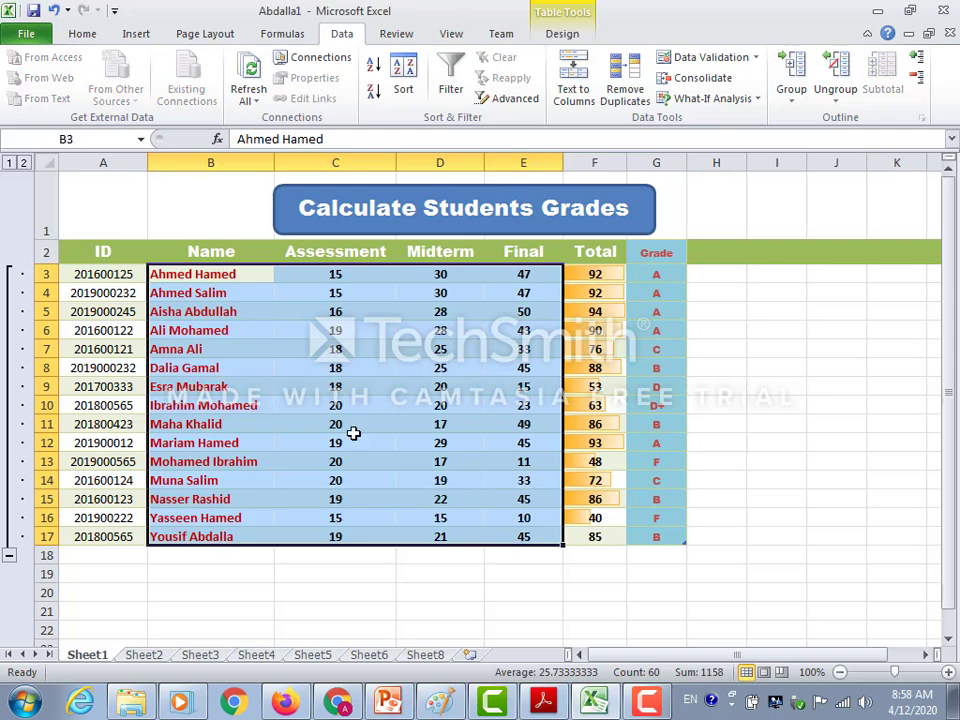
left_click(120, 38)
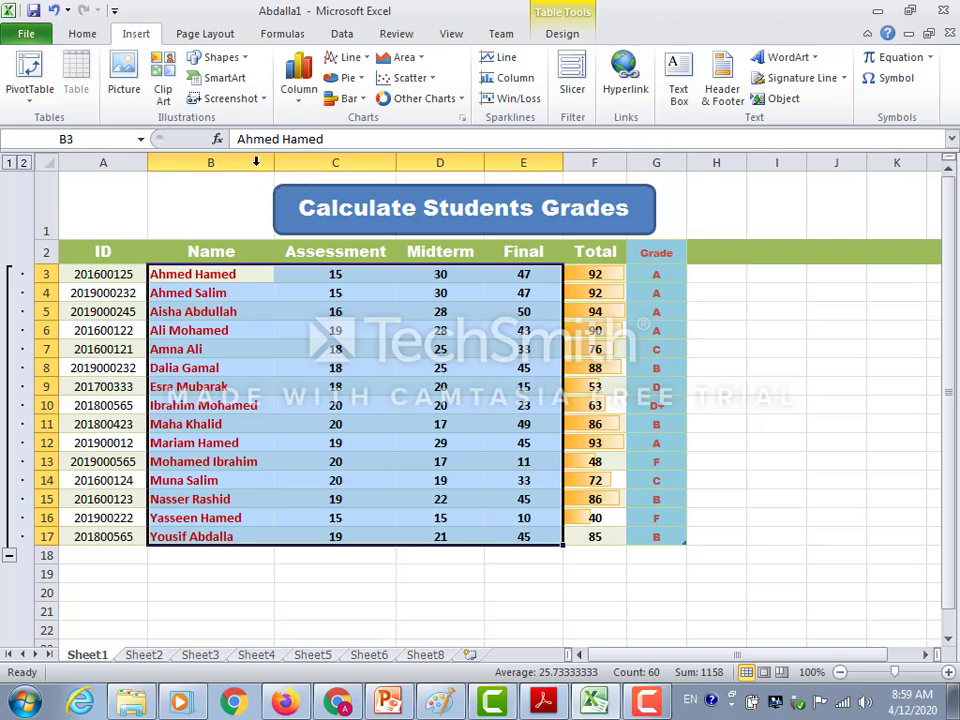
left_click(300, 104)
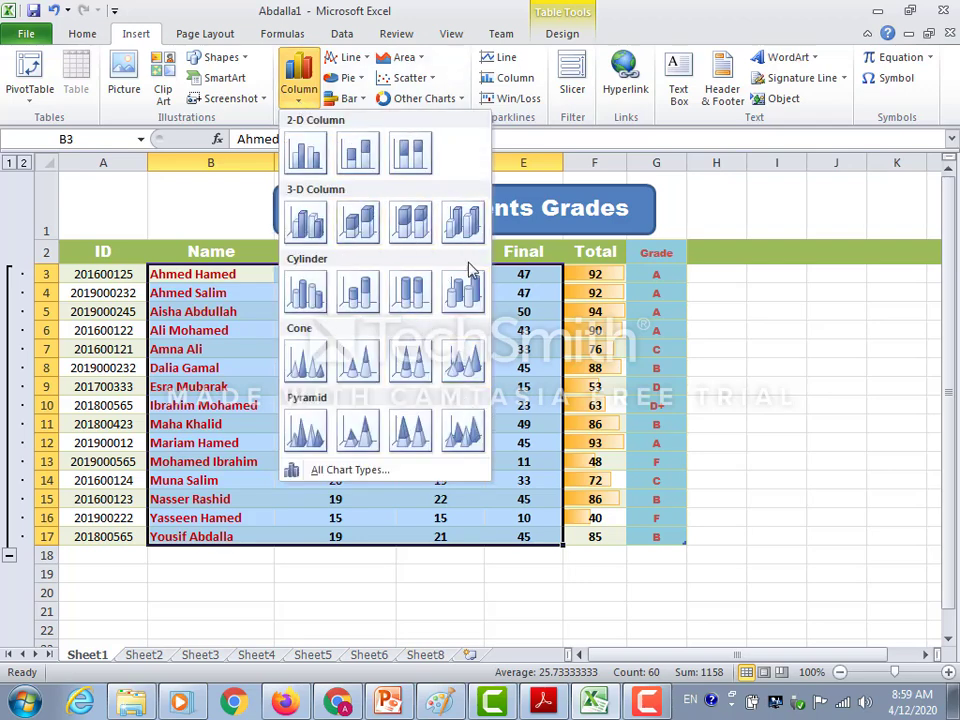
left_click(360, 228)
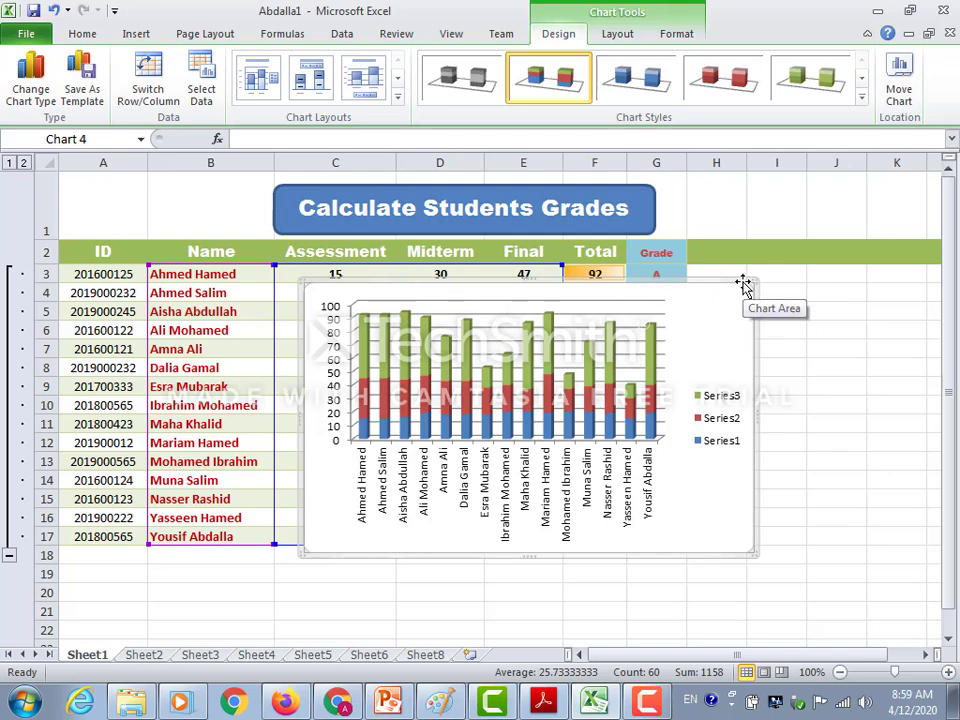
key("Delete")
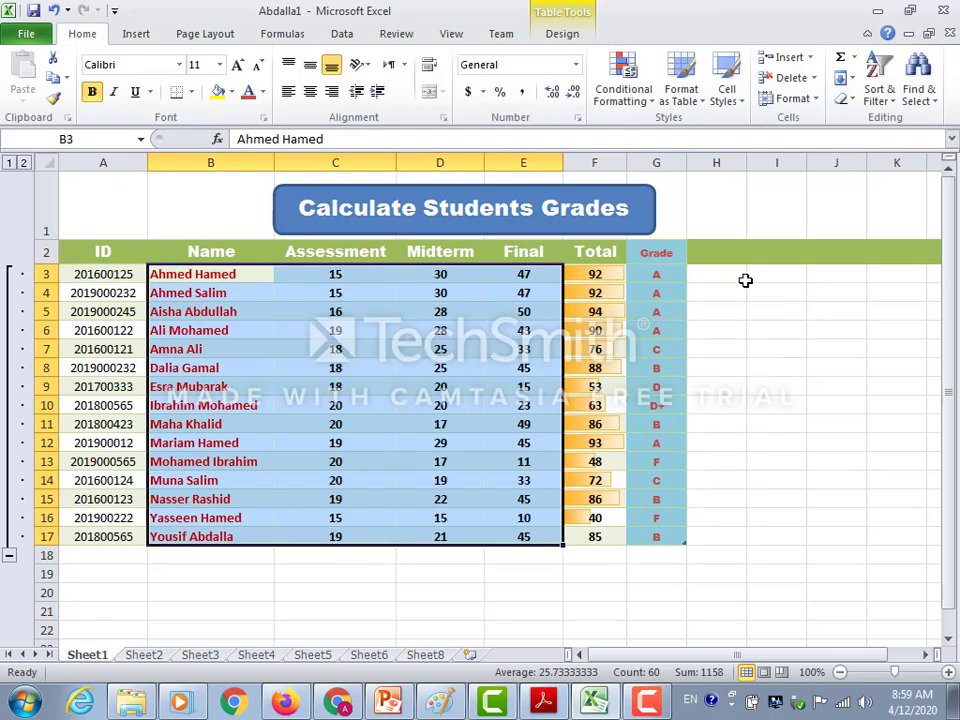
Insert a Stacked Bar in 3-D chart from the names and marks in B3:E17.
left_click(130, 35)
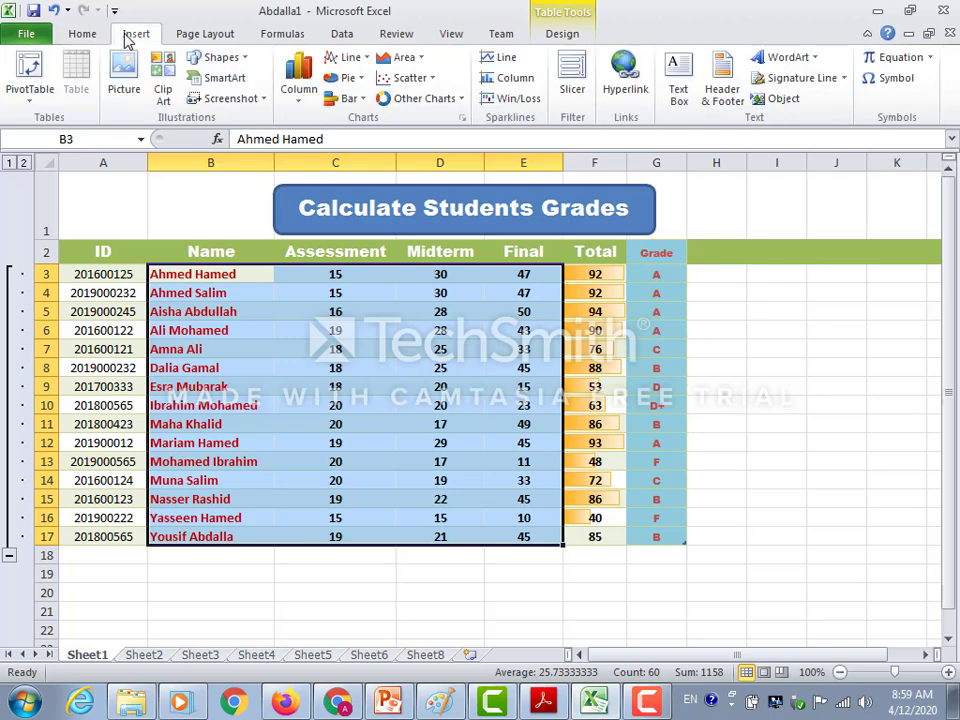
left_click(366, 100)
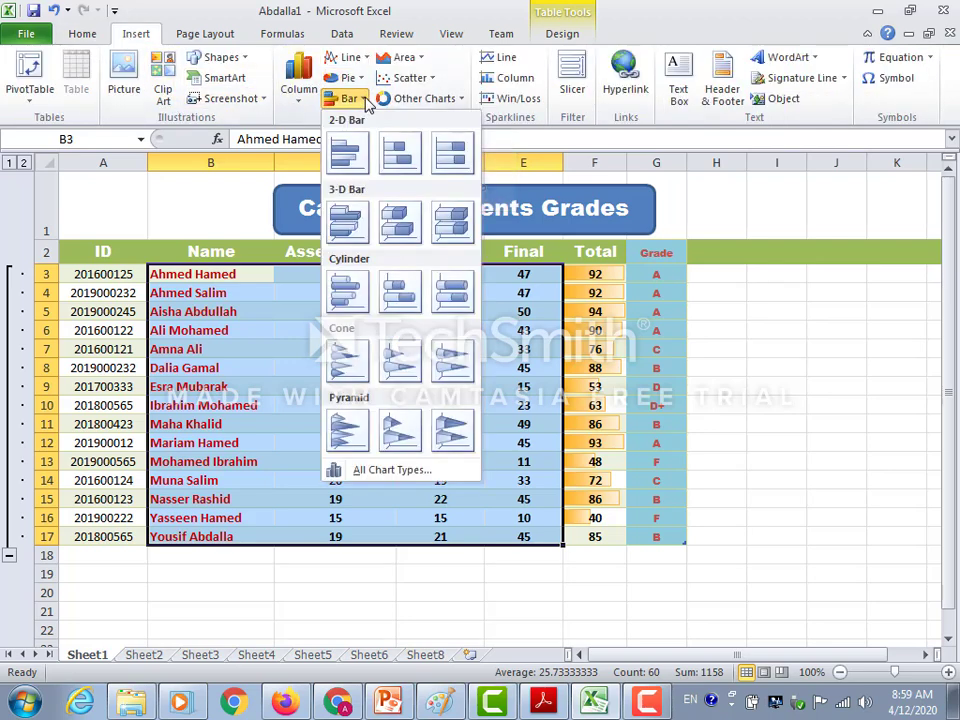
left_click(398, 222)
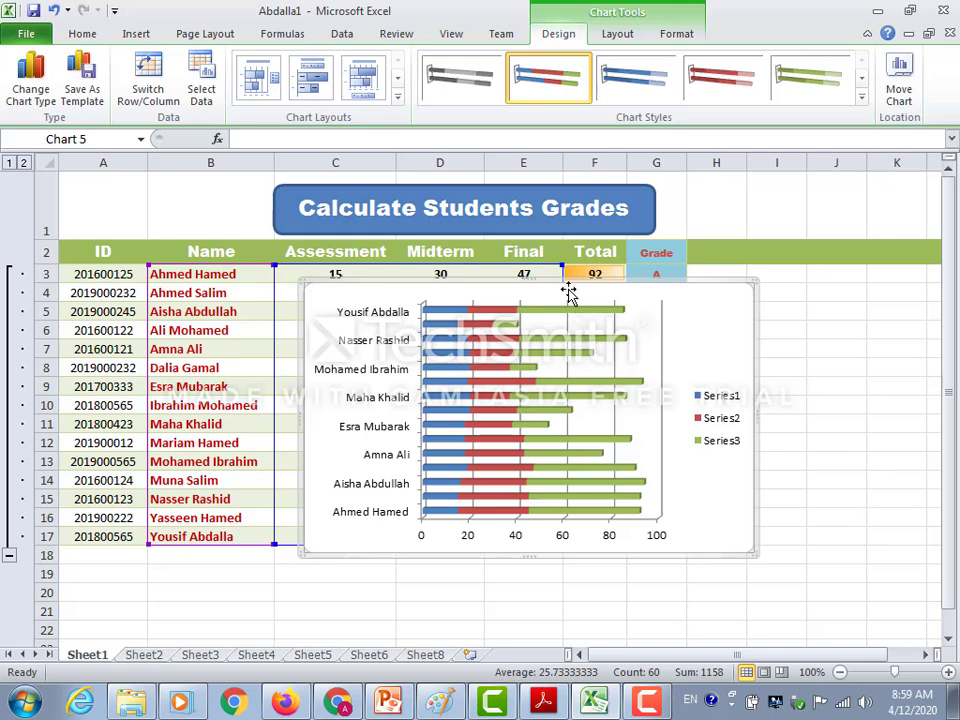
Enlarge the bar chart and place it to the right of the grades table, starting near column G.
left_click_drag(729, 285, 820, 394)
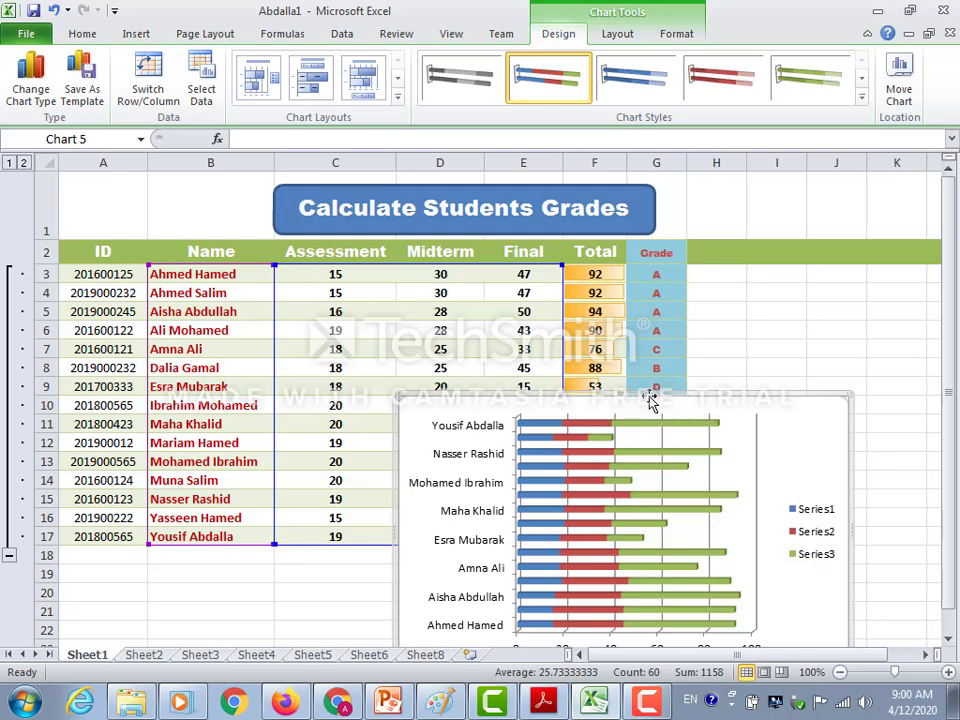
left_click_drag(652, 391, 520, 254)
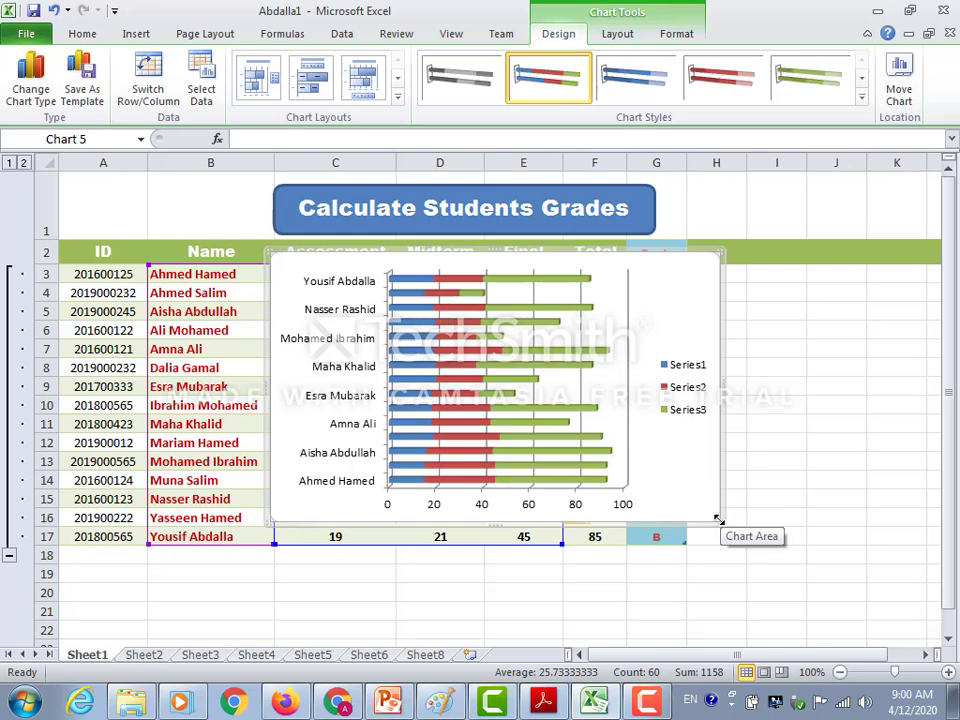
left_click_drag(716, 516, 868, 553)
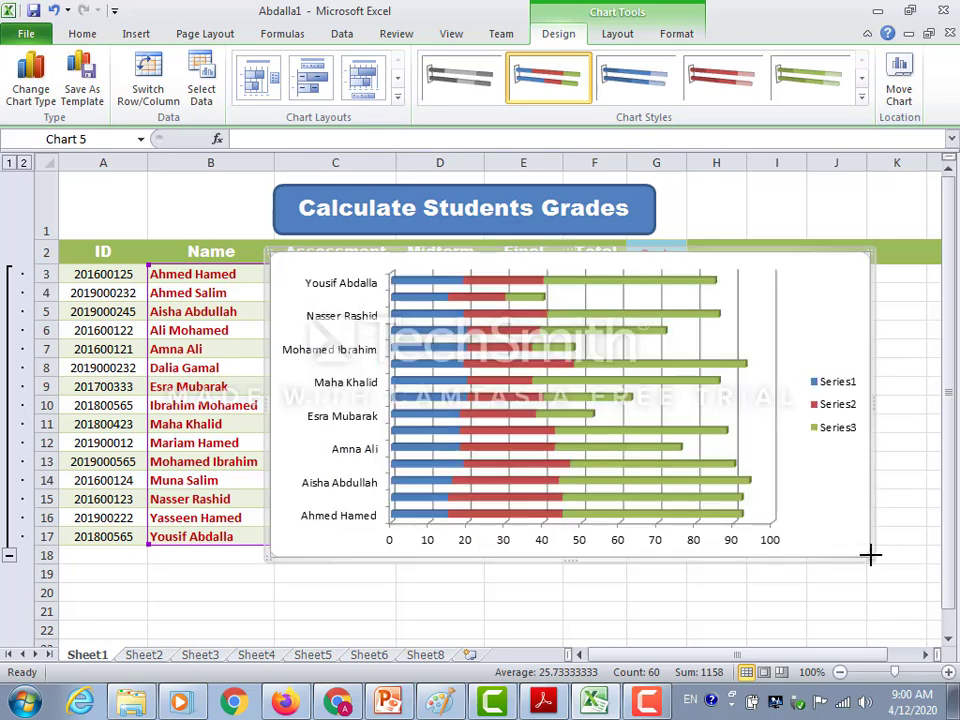
left_click_drag(357, 263, 708, 236)
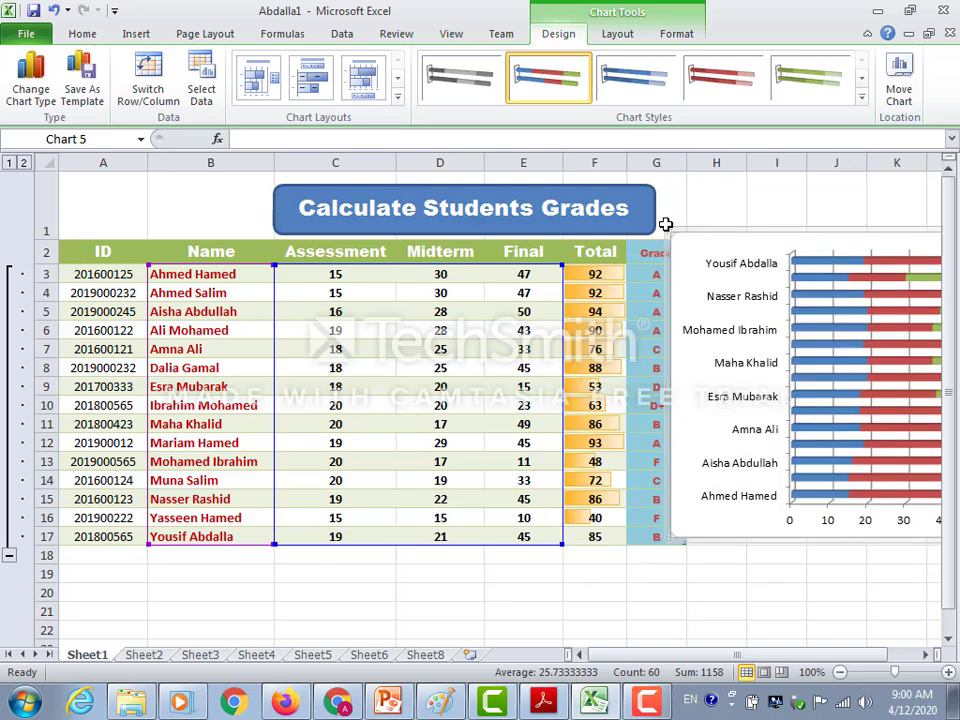
Set the worksheet zoom to 75% and shift the bar chart clear of the Grade column, starting at column H.
left_click(453, 36)
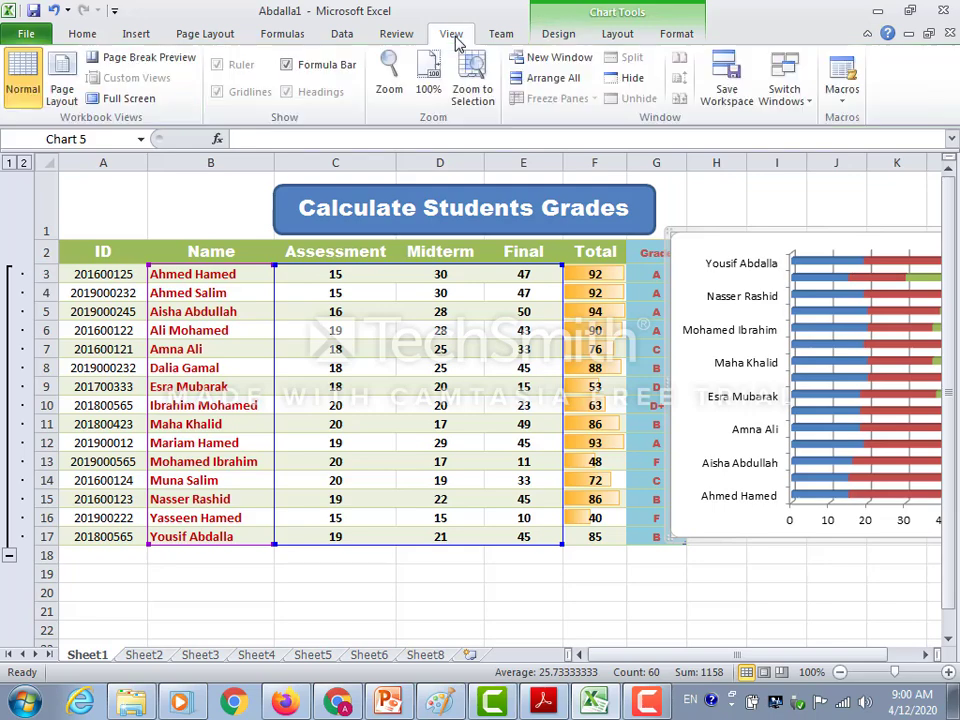
left_click(389, 70)
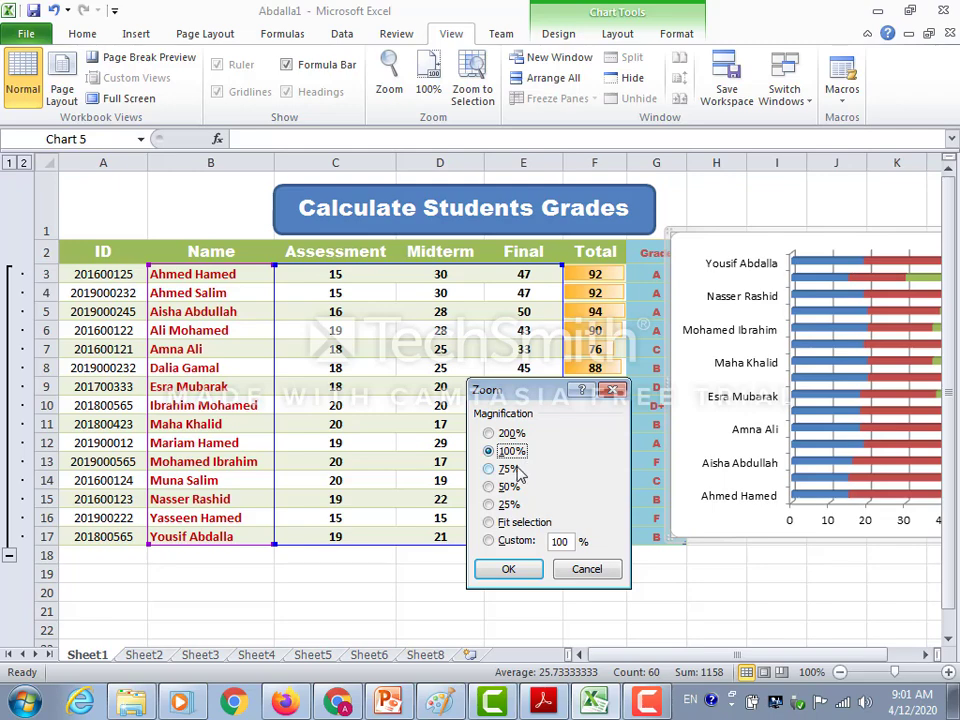
left_click(501, 471)
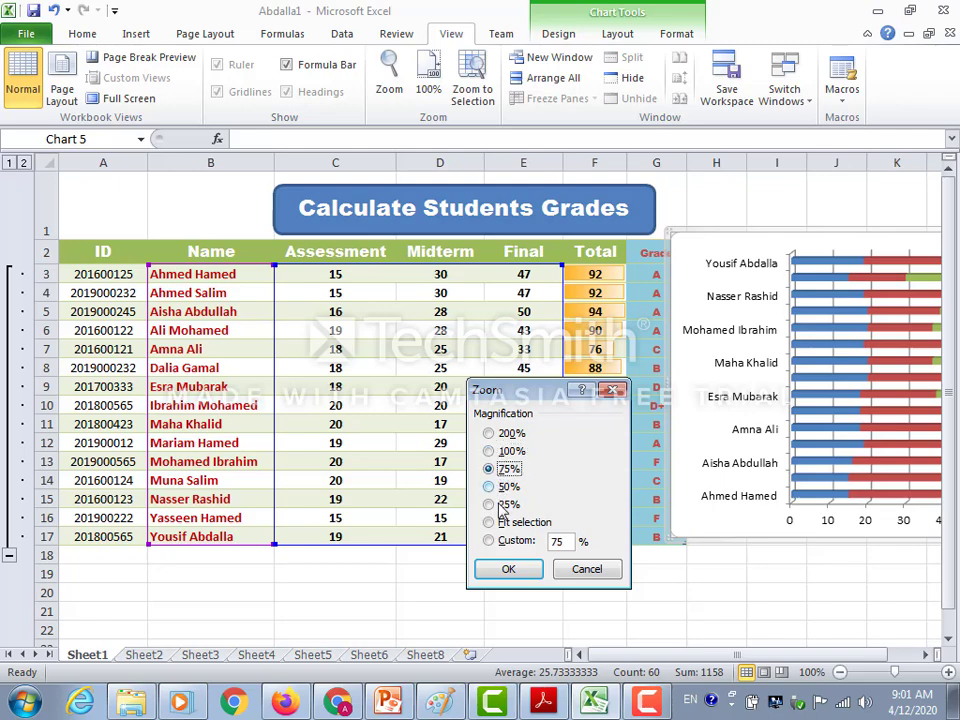
left_click(508, 569)
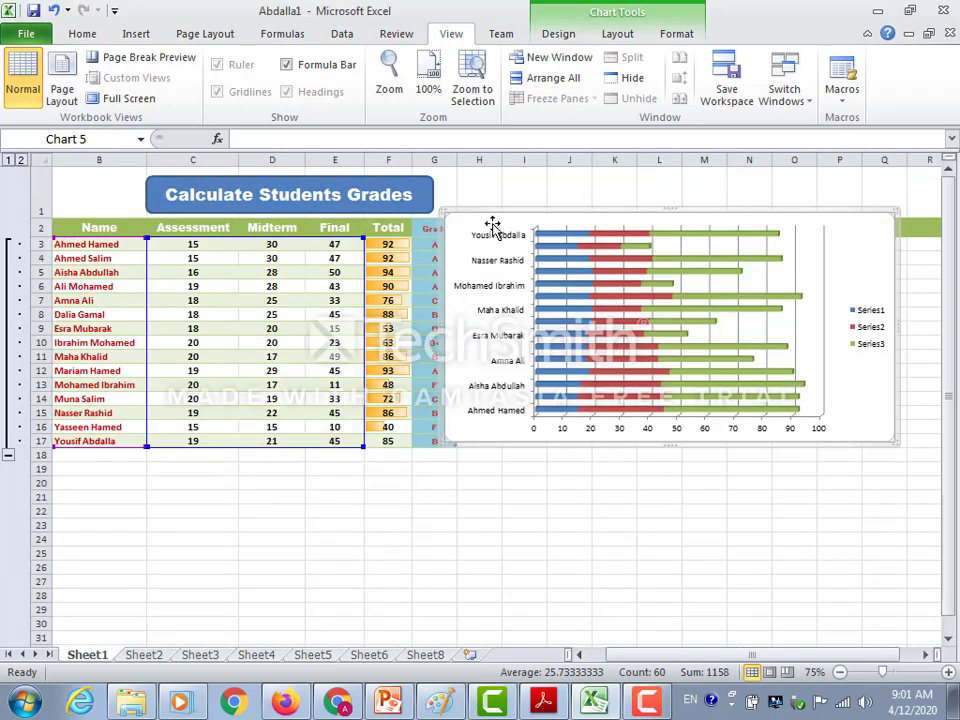
mouse_move(486, 209)
left_mouse_down()
mouse_move(525, 211)
mouse_move(494, 224)
left_mouse_up()
Format the student name labels on the bar chart's vertical axis as bold text in standard red.
left_click(136, 34)
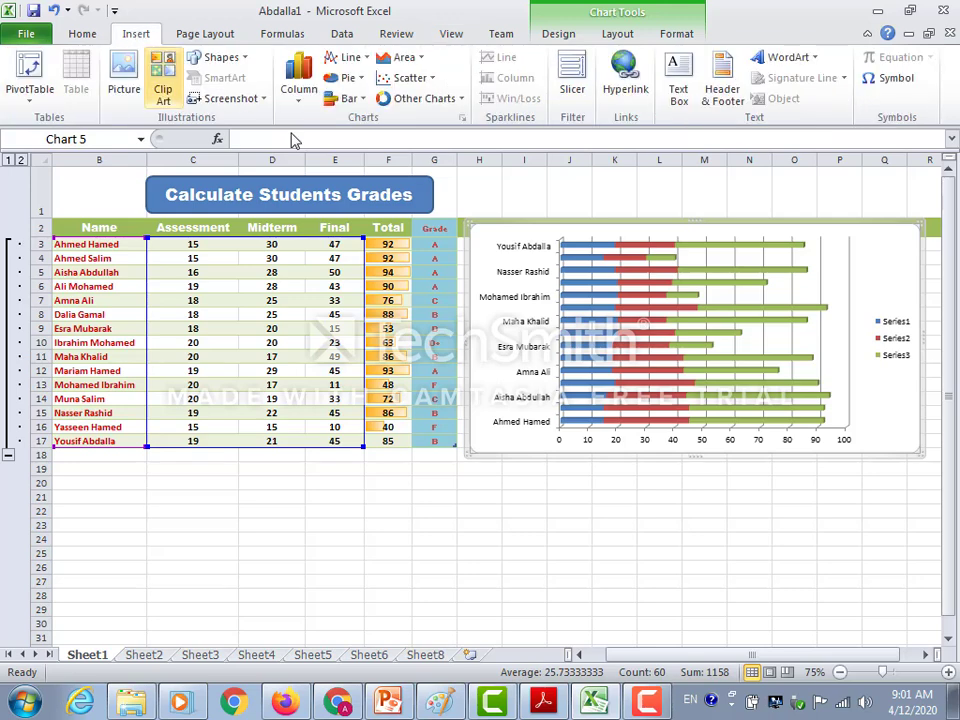
left_click(540, 248)
left_click(516, 231)
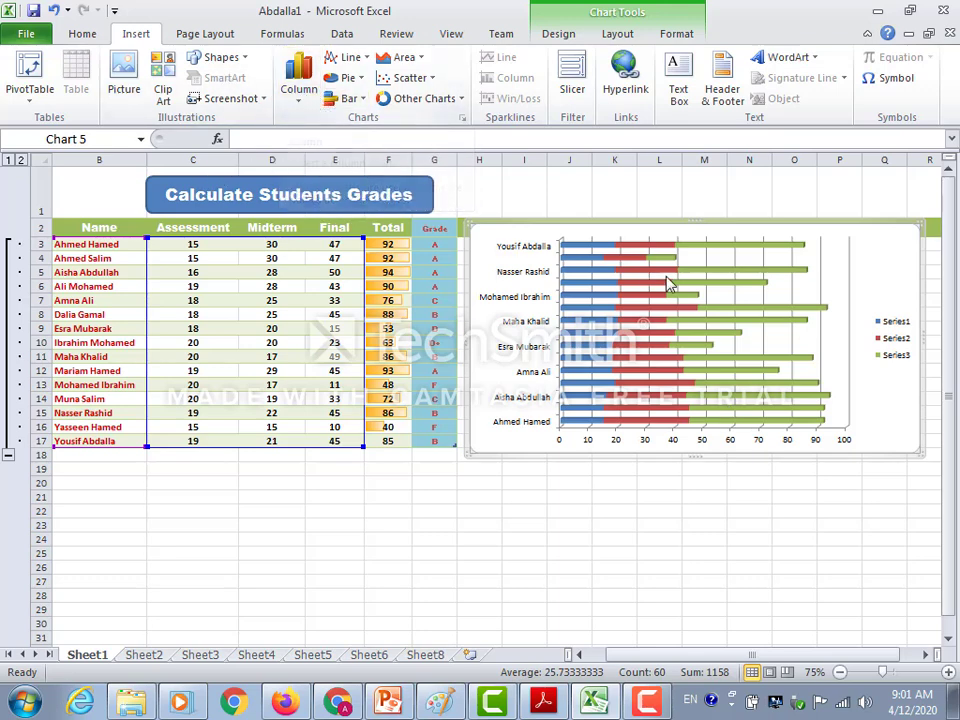
left_click(516, 252)
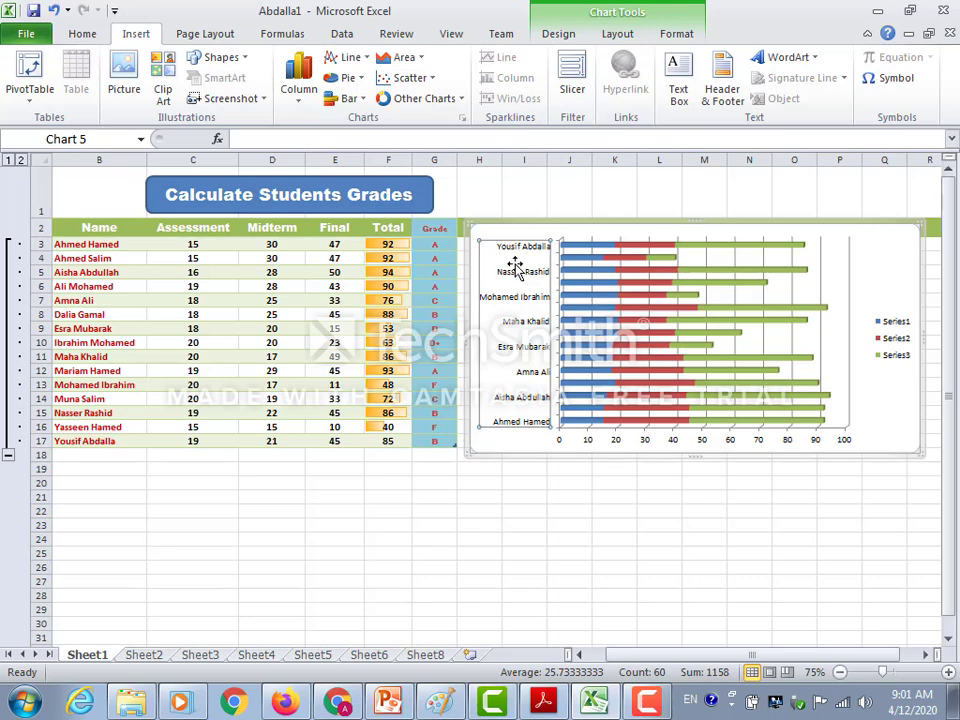
left_click(79, 36)
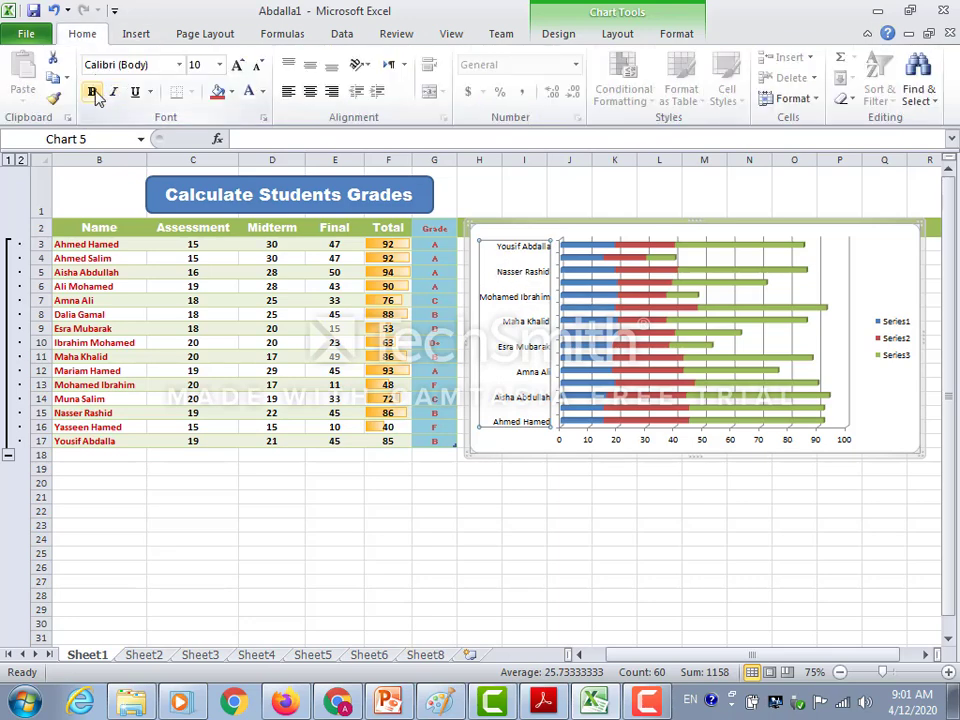
left_click(93, 93)
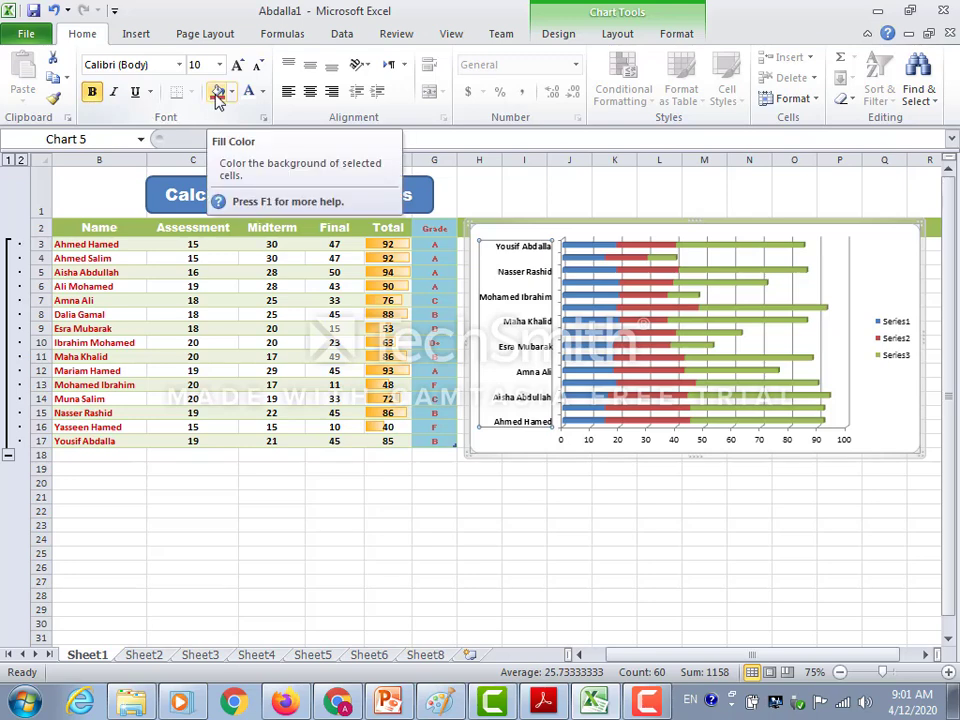
left_click(263, 92)
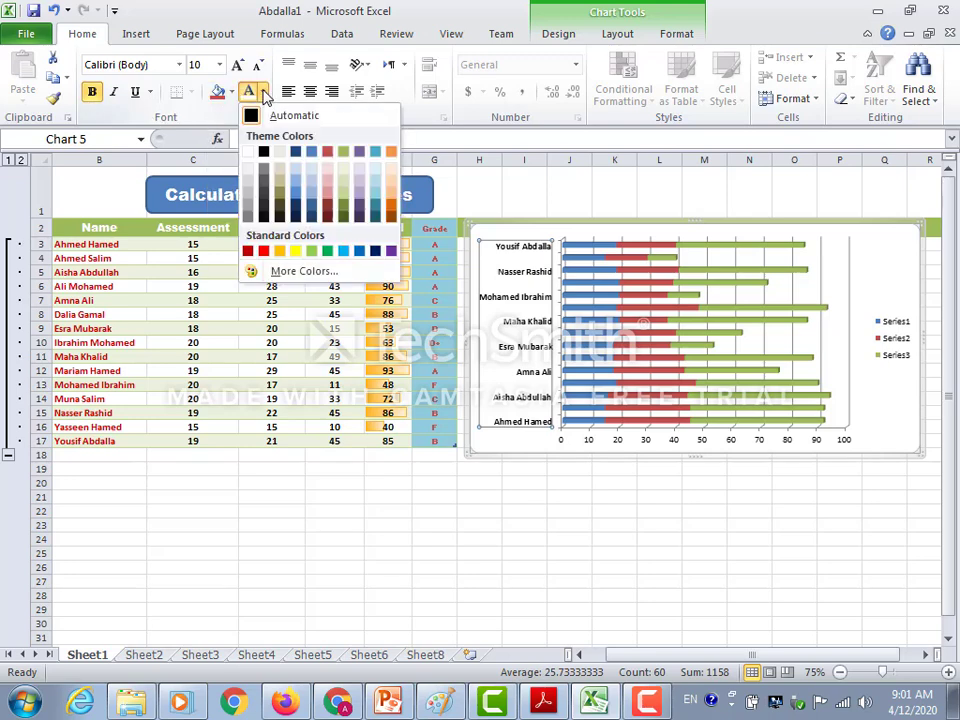
left_click(266, 252)
left_click(586, 276)
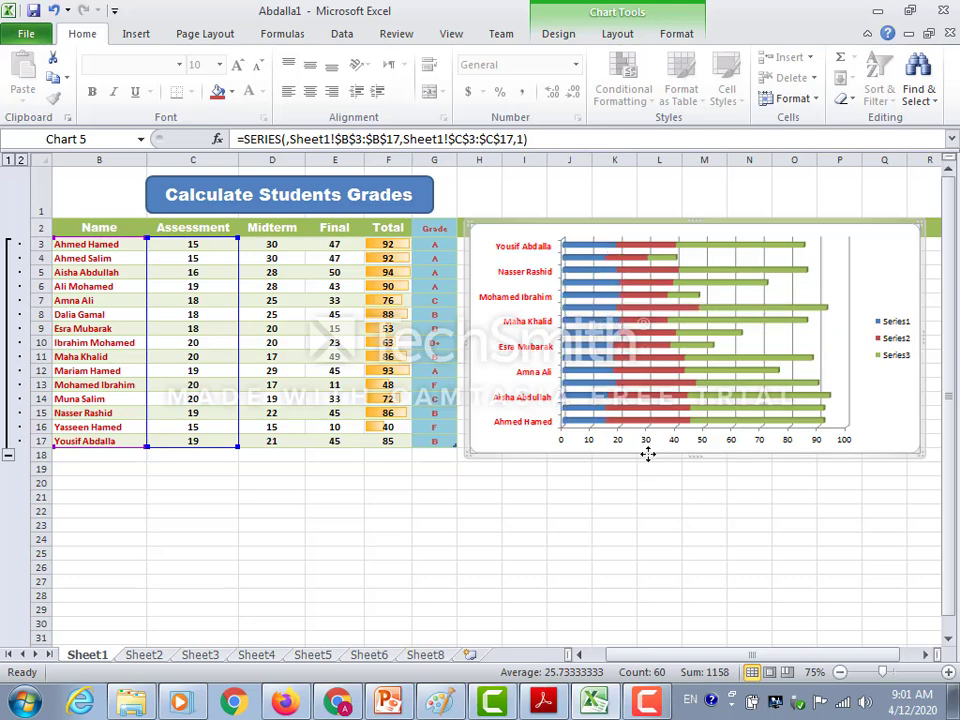
left_click(688, 451)
left_click(689, 456)
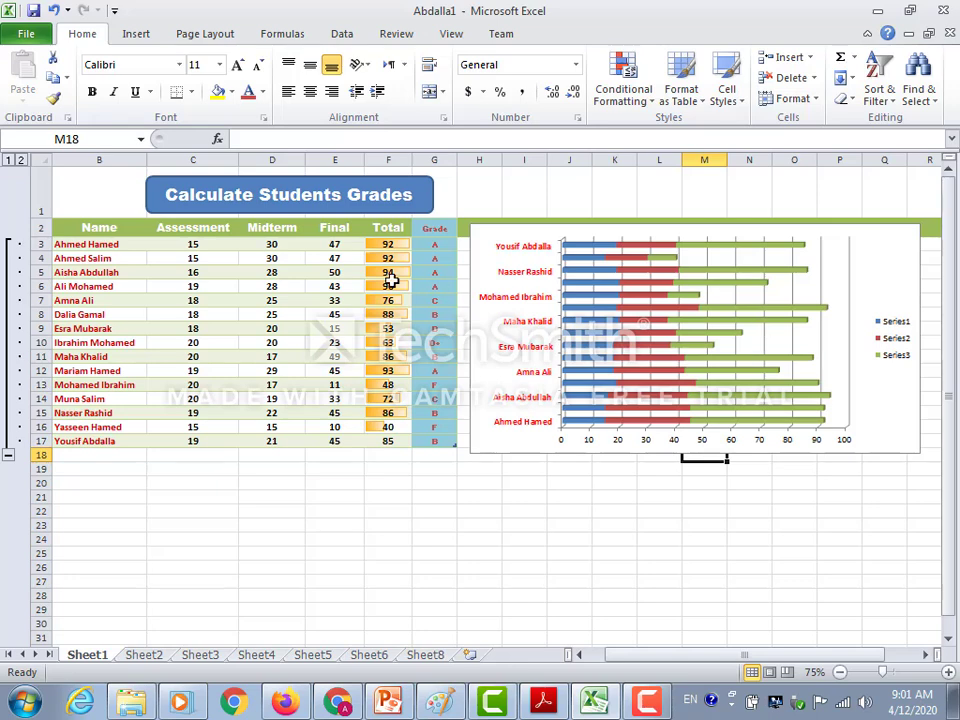
Try a Stacked Column in 3-D chart of the names and marks in B3:E17 and delete it.
left_click_drag(103, 246, 140, 441)
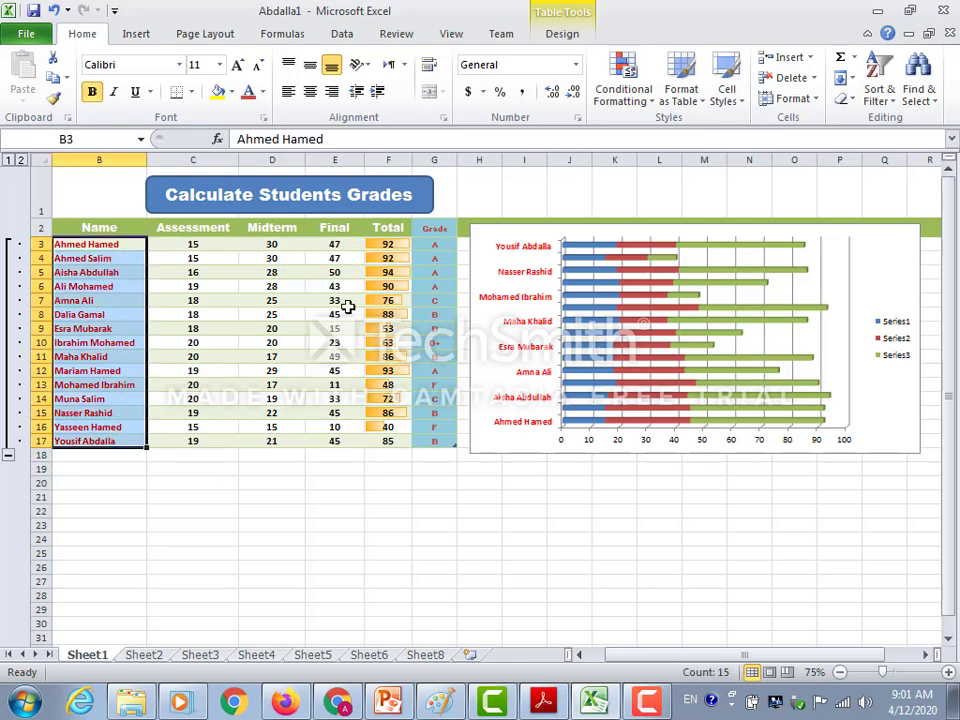
left_click(120, 245)
left_click_drag(120, 245, 339, 440)
left_click(135, 35)
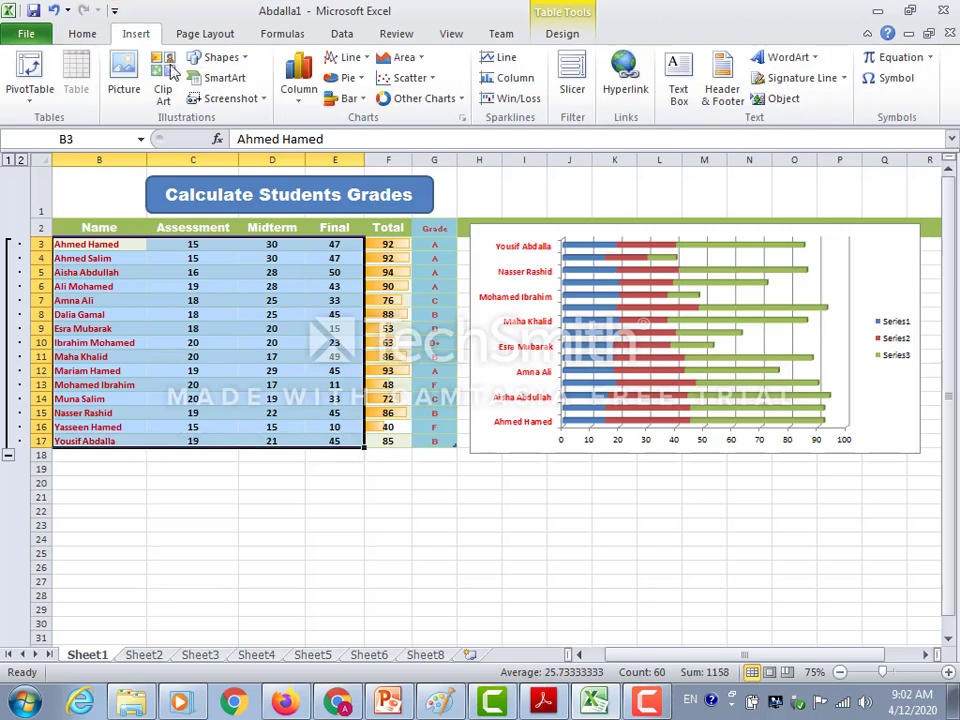
left_click(297, 100)
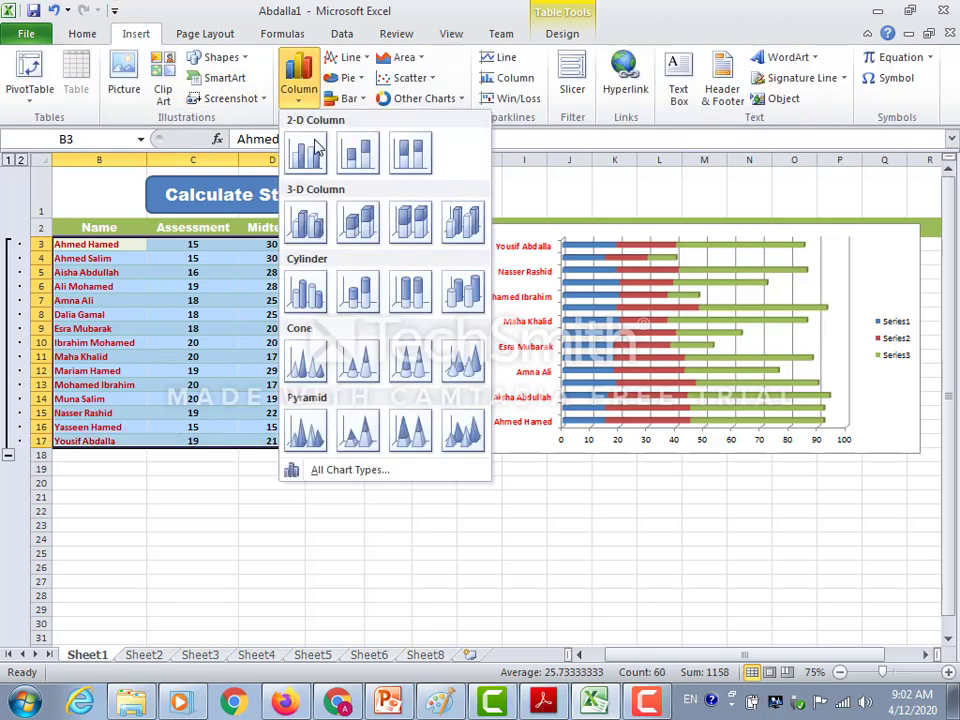
left_click(360, 226)
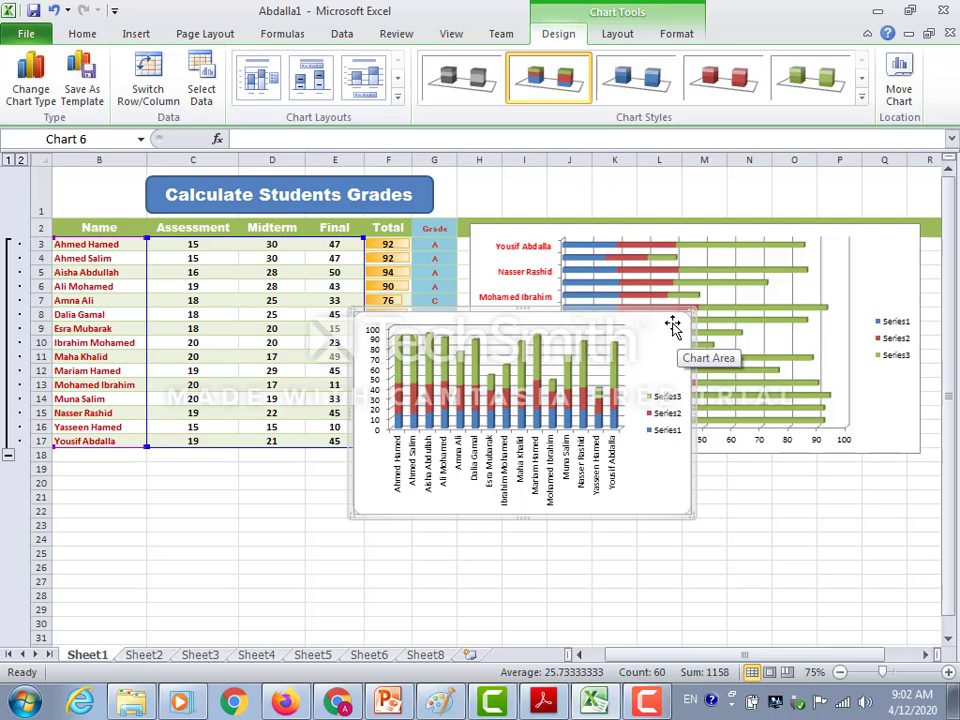
key("Delete")
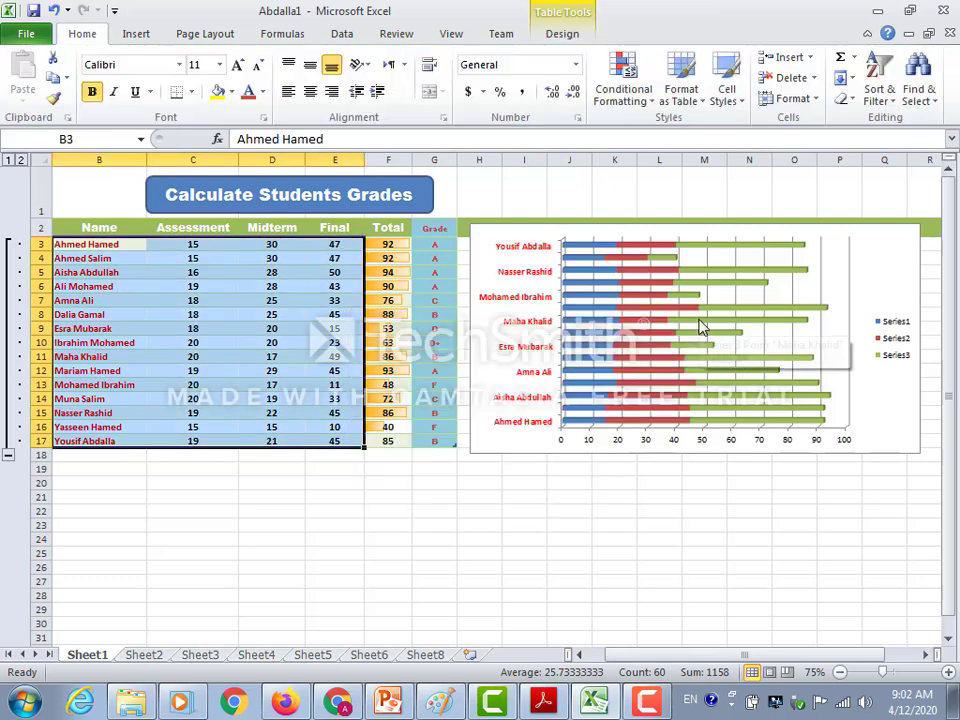
Shift the stacked bar chart slightly right and up beside the grades table, leaving a gap after the Grade column.
left_click(576, 257)
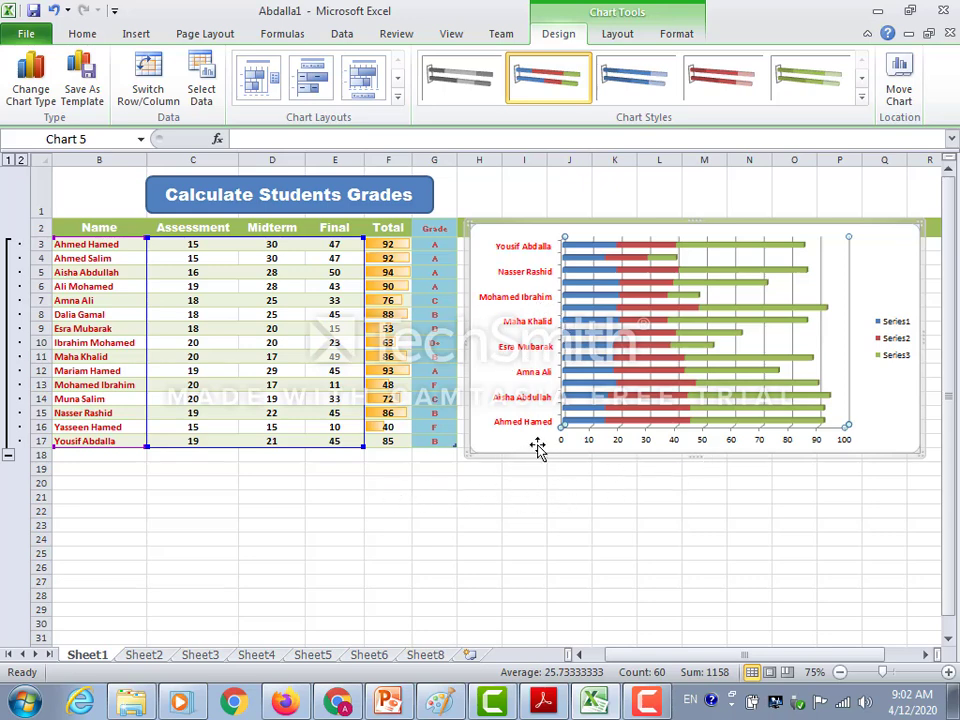
mouse_move(514, 223)
left_mouse_down()
mouse_move(570, 212)
mouse_move(510, 220)
left_mouse_up()
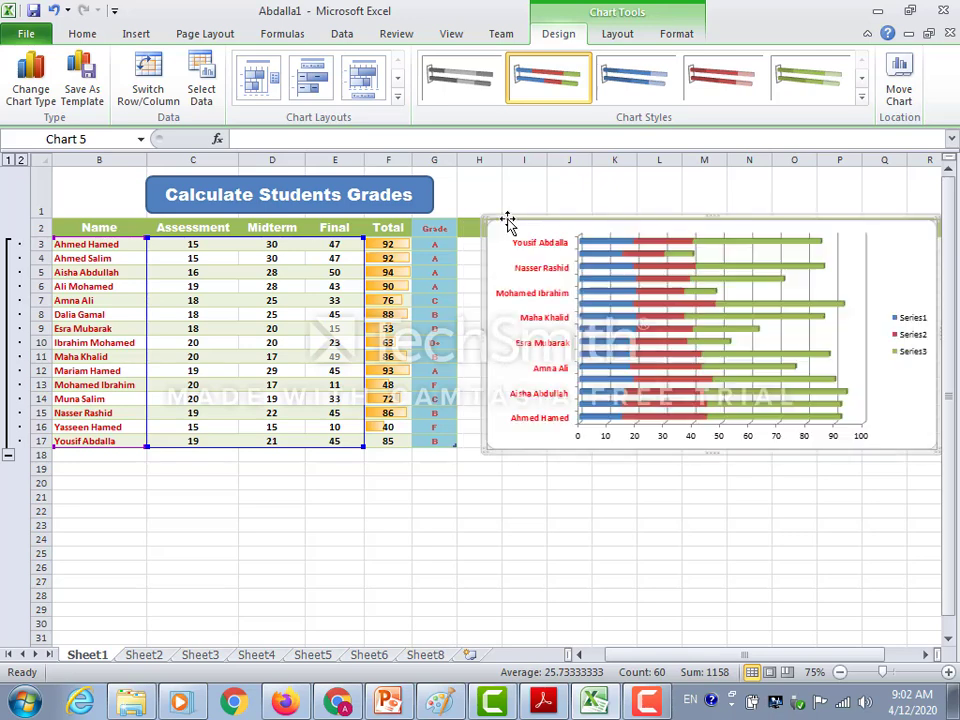
left_click(134, 36)
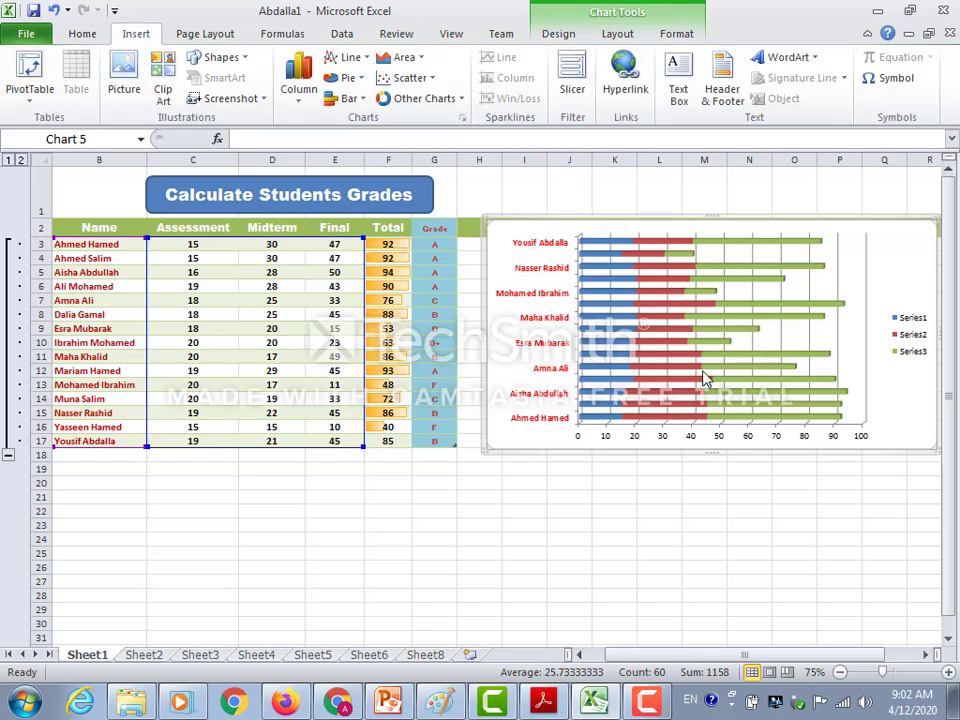
mouse_move(586, 306)
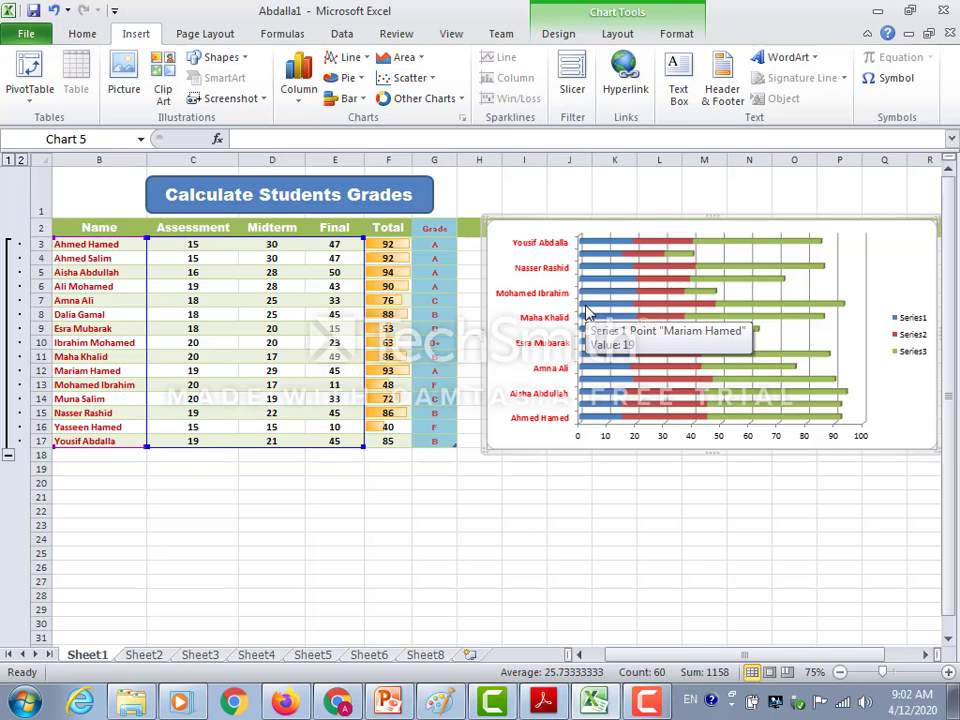
Switch to the 3_Excel 2016_Lecture.pdf in Adobe Acrobat Reader and go back to its introduction on page 2.
left_click(541, 697)
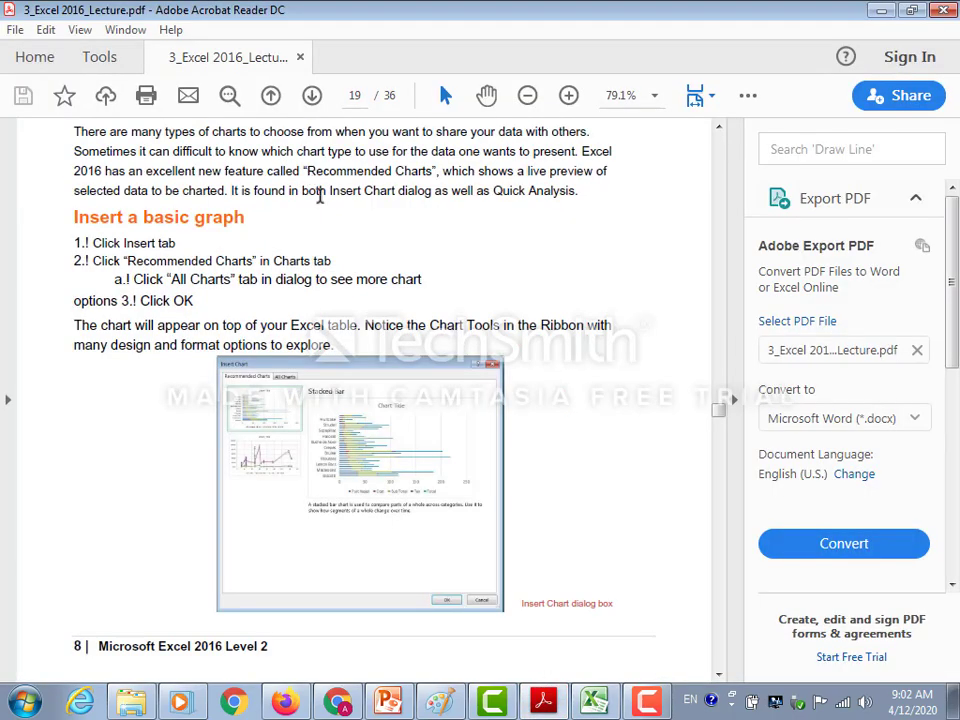
scroll(326, 193, "up", 10)
scroll(328, 190, "up", 6)
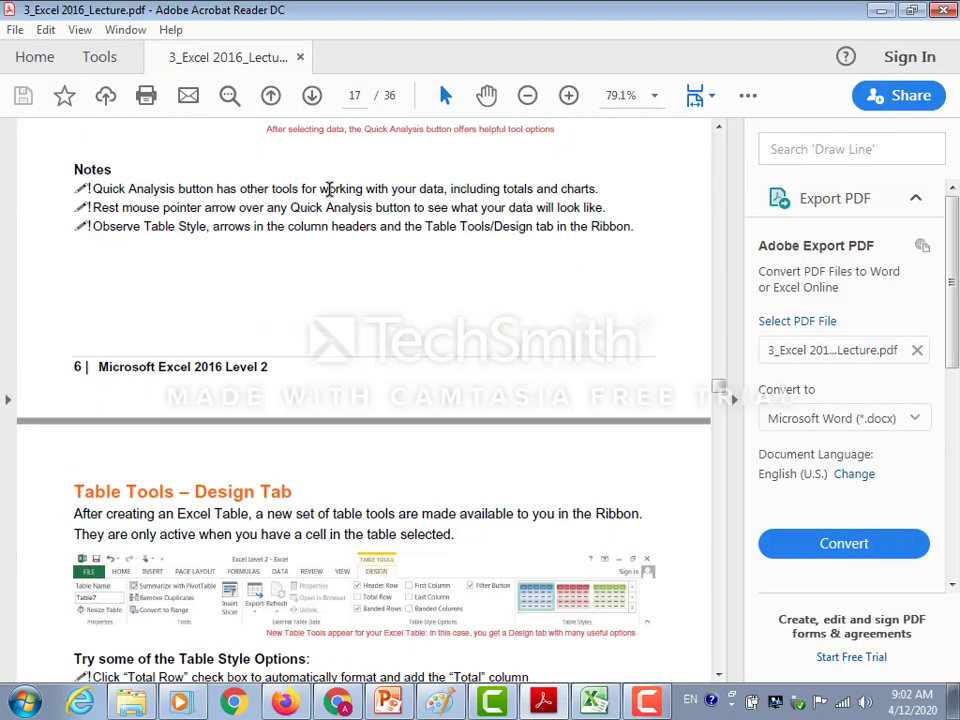
scroll(328, 190, "up", 3)
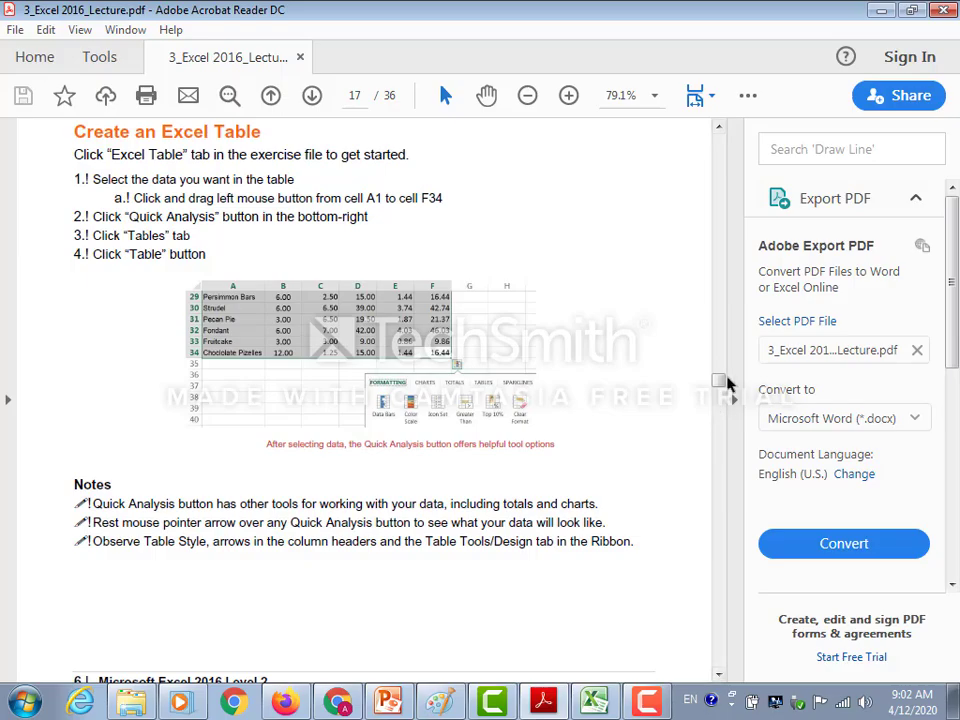
left_click_drag(718, 372, 732, 172)
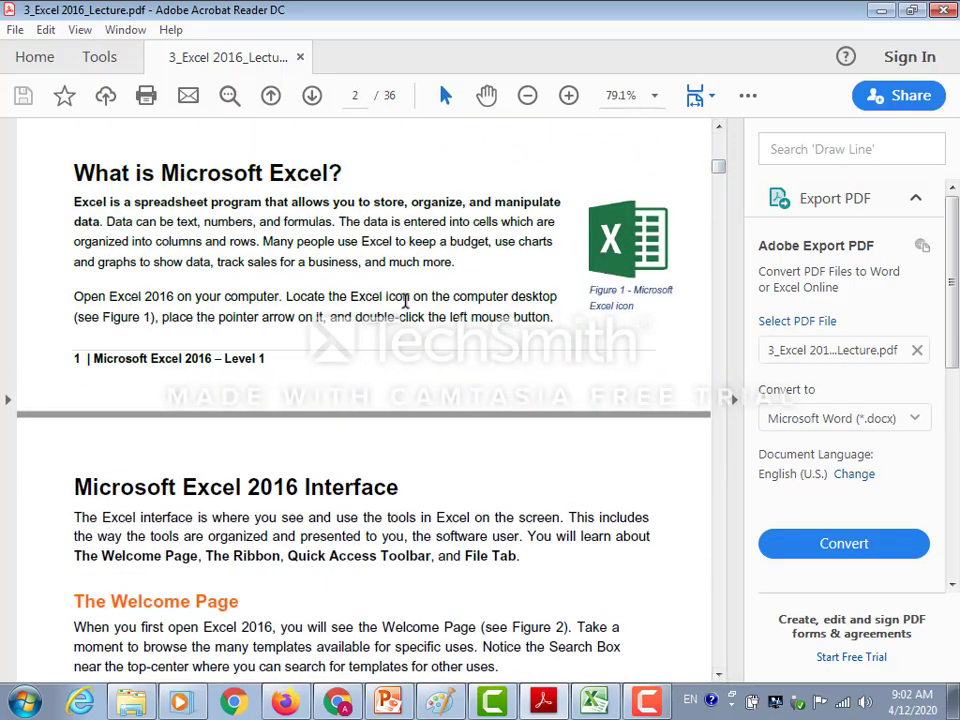
Review the Level 1 material on pages 2 to 10, covering the interface, data entry, formatting, formulas and AutoSum.
scroll(400, 330, "down", 8)
scroll(405, 305, "down", 12)
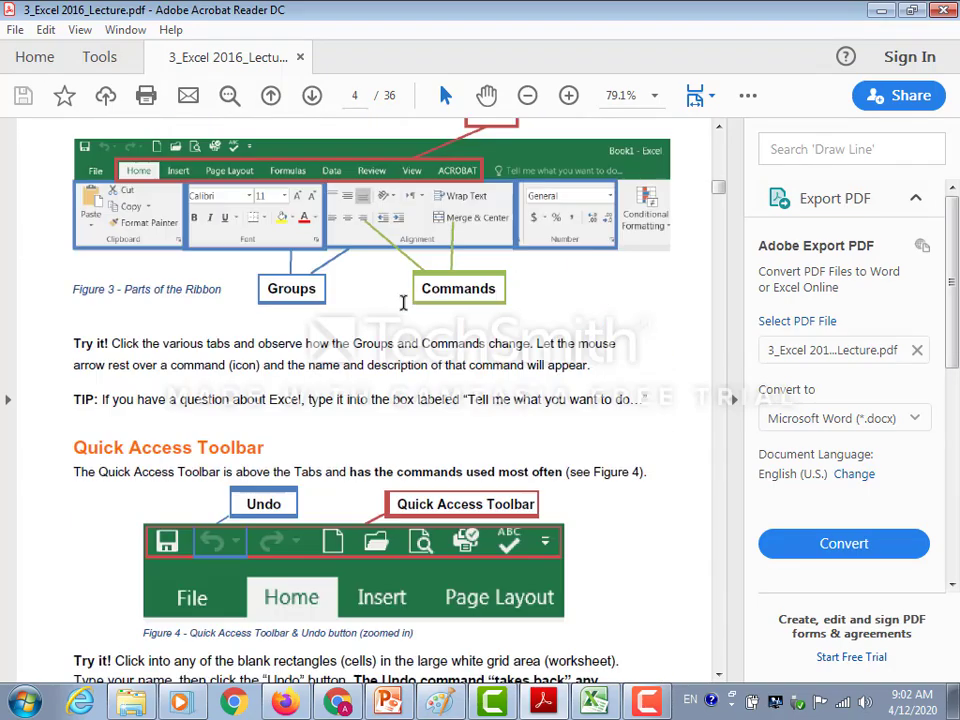
scroll(403, 301, "down", 8)
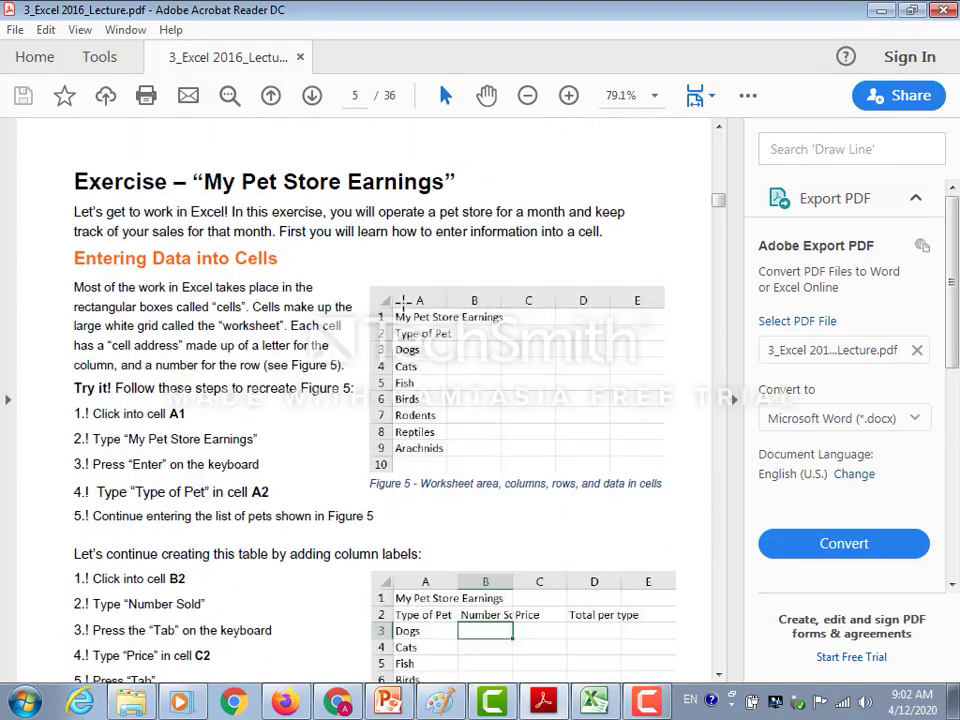
scroll(405, 310, "down", 12)
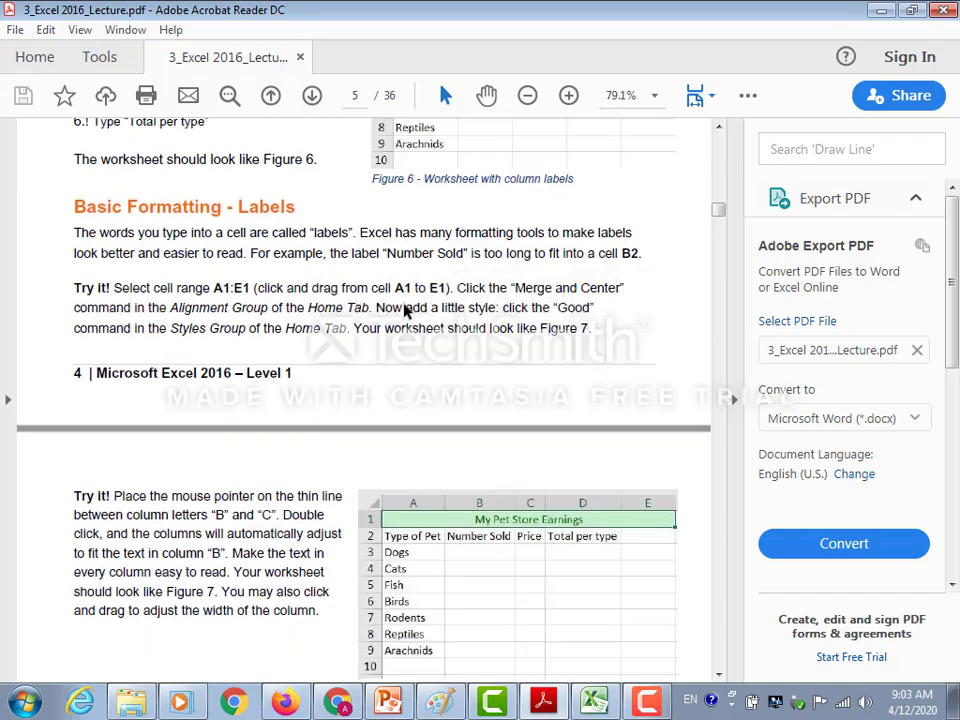
scroll(400, 305, "down", 4)
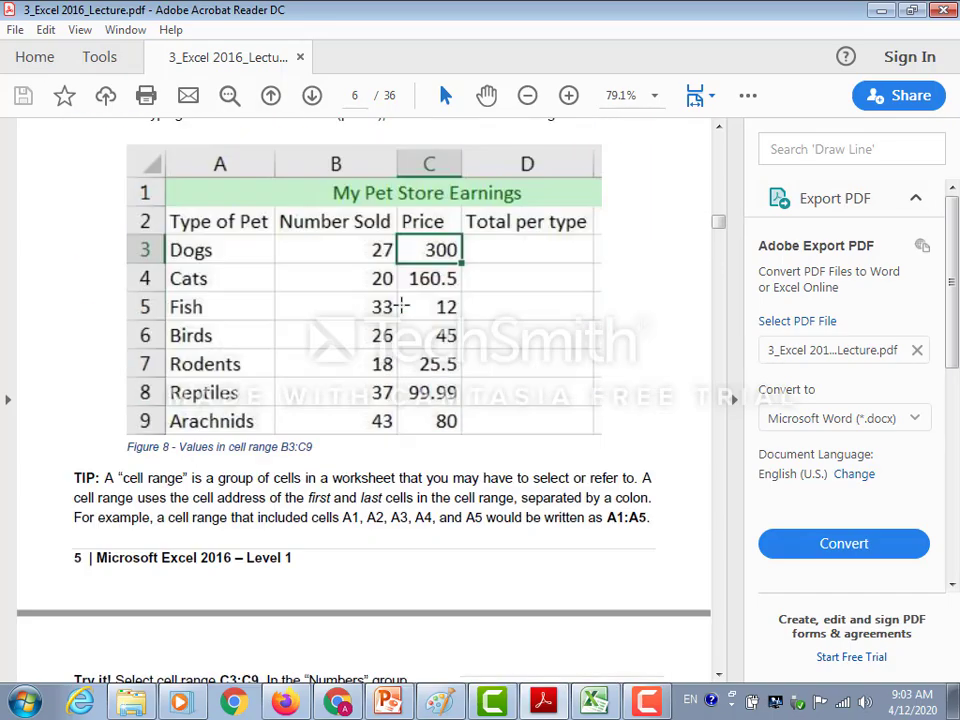
scroll(401, 309, "down", 8)
scroll(402, 308, "up", 5)
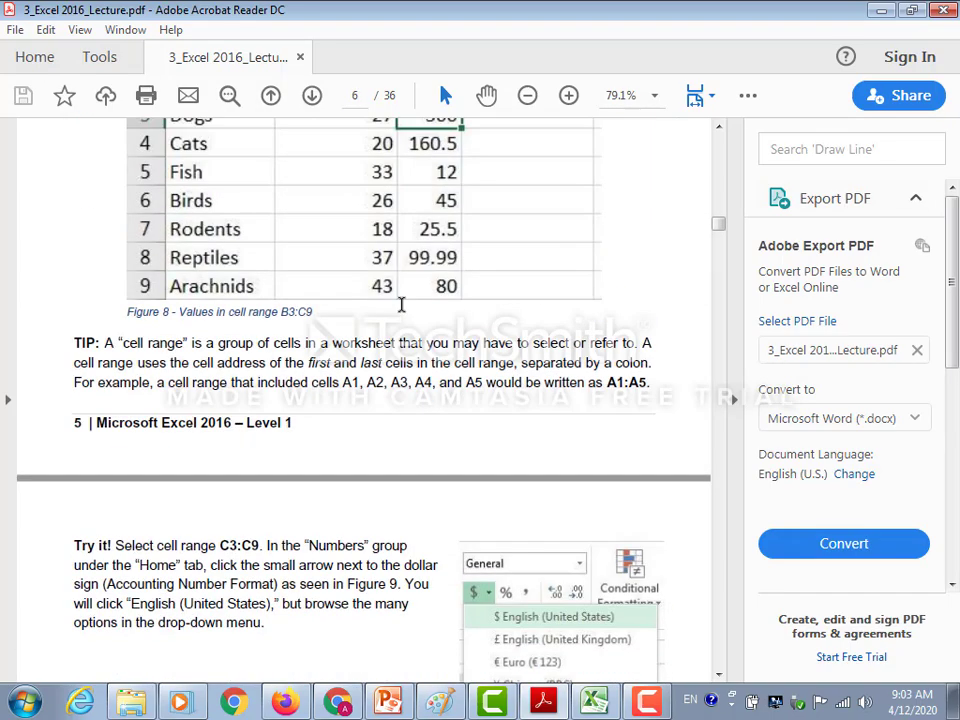
scroll(402, 308, "down", 10)
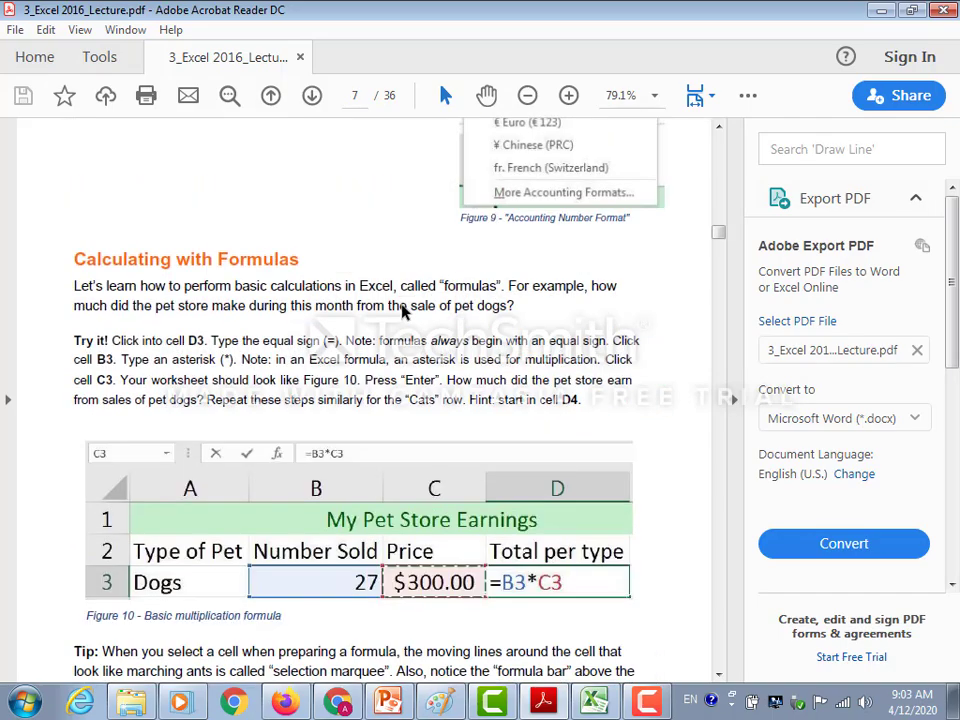
scroll(403, 308, "down", 3)
scroll(401, 304, "down", 18)
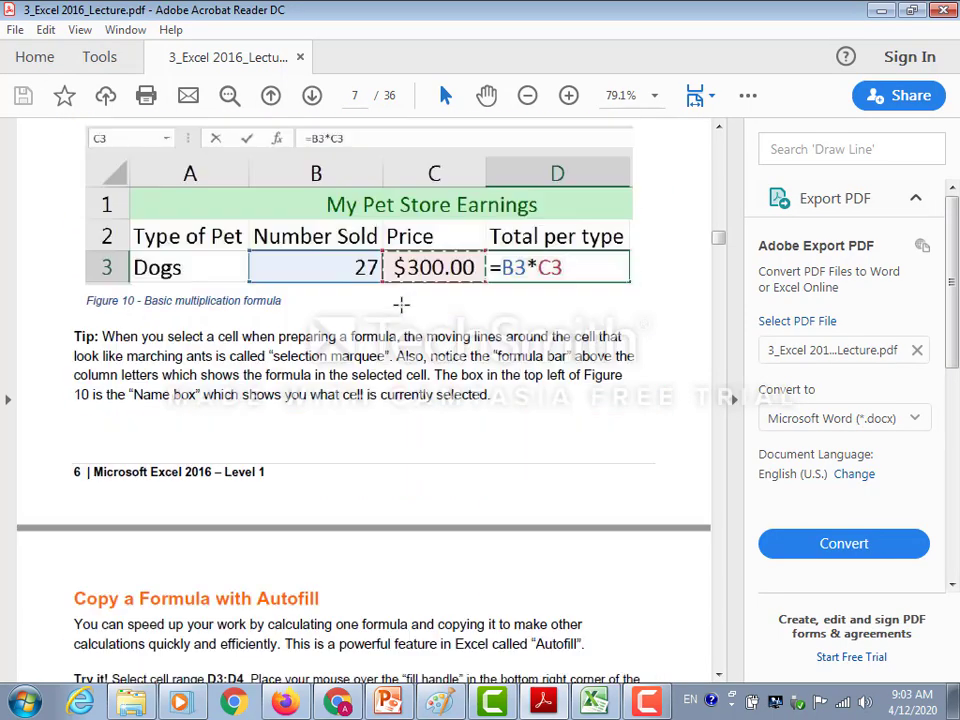
scroll(401, 304, "down", 12)
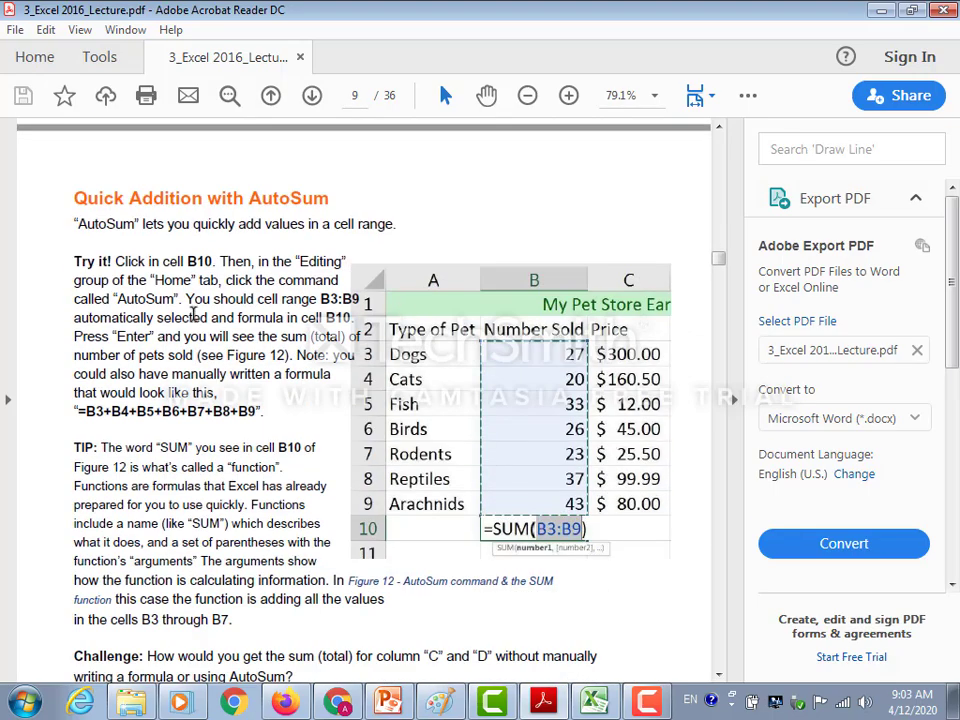
scroll(401, 304, "down", 15)
scroll(193, 313, "down", 20)
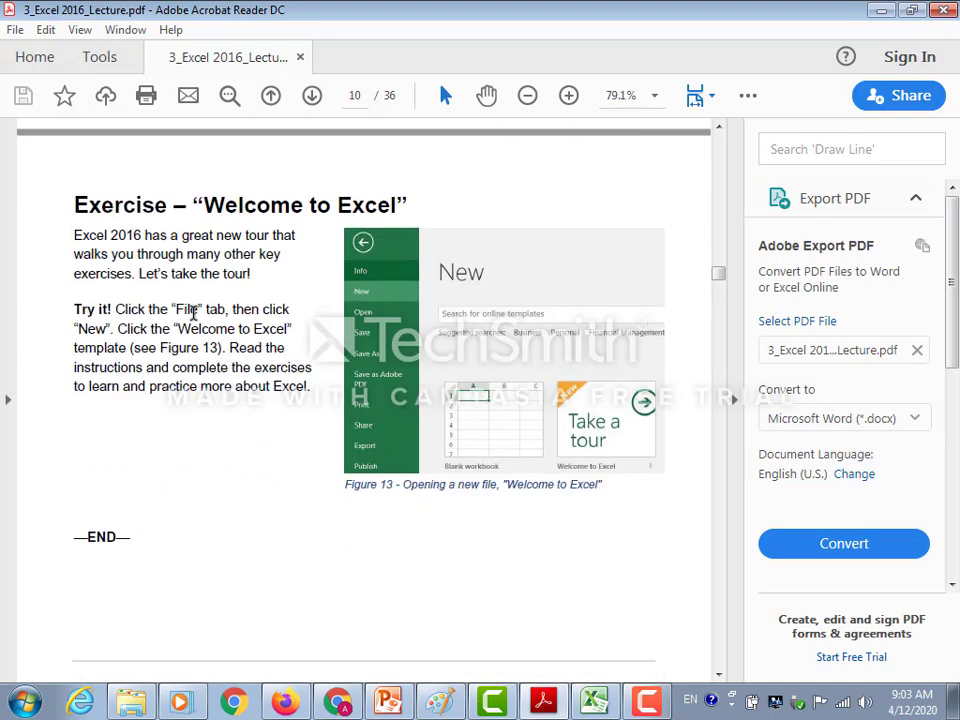
Review the Level 2 formulas and functions material on pages 11 to 15, including absolute references, AutoSum and the payment function.
scroll(196, 318, "down", 20)
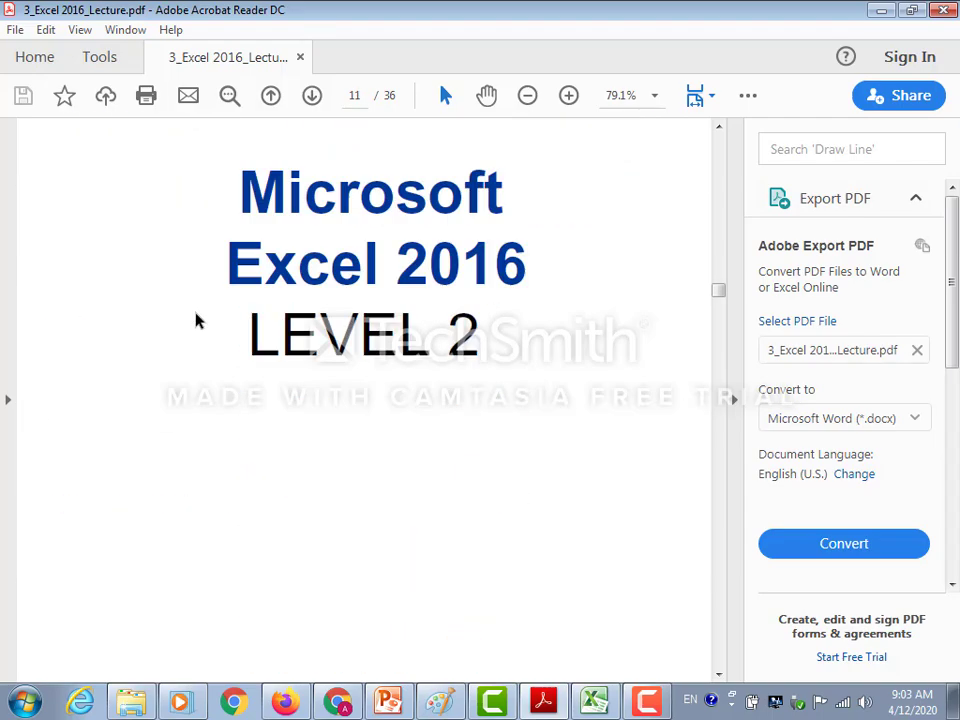
scroll(196, 315, "down", 13)
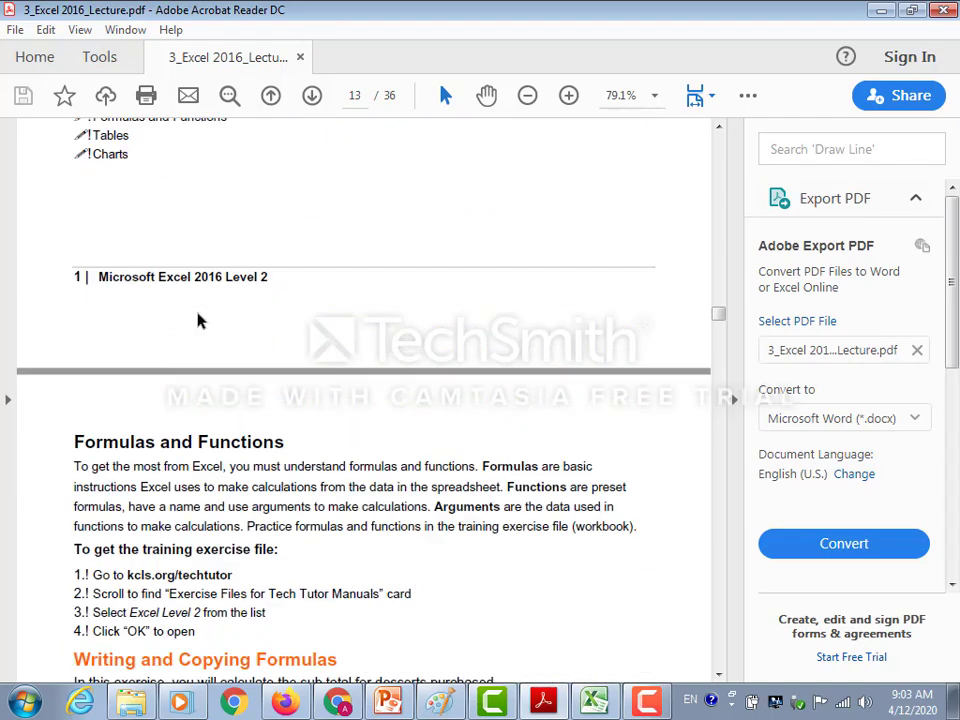
scroll(197, 313, "down", 5)
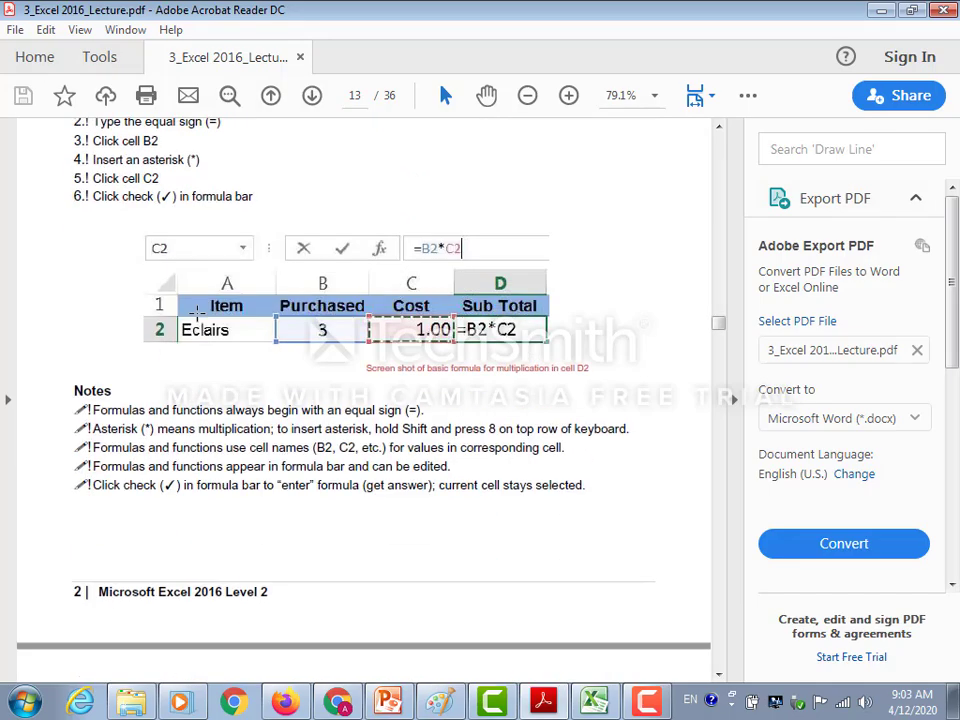
scroll(197, 315, "up", 6)
scroll(190, 318, "down", 20)
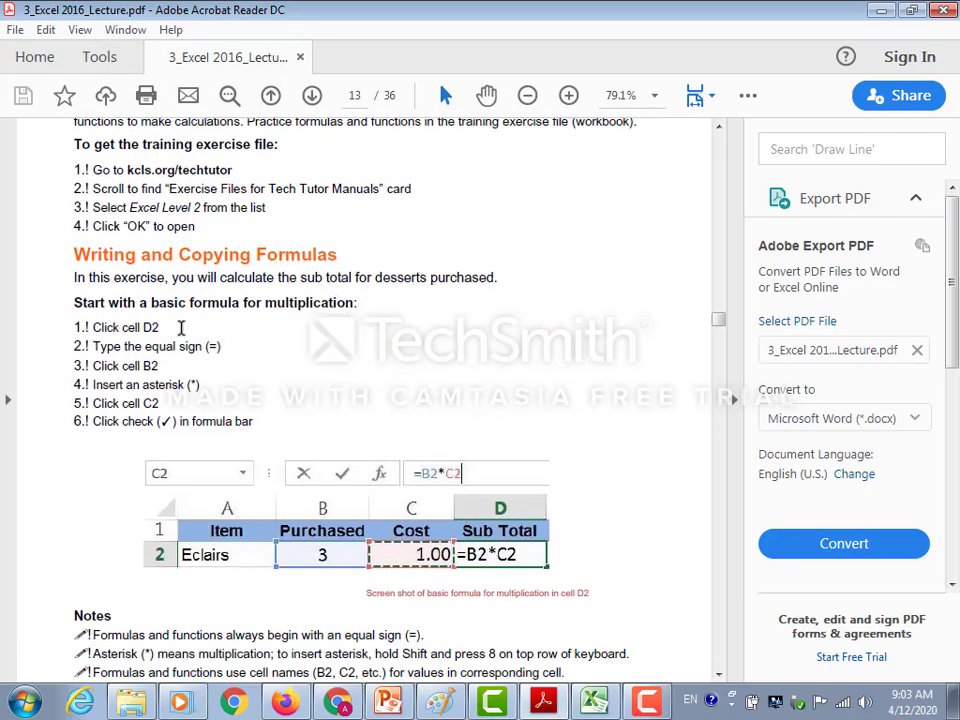
scroll(178, 327, "down", 3)
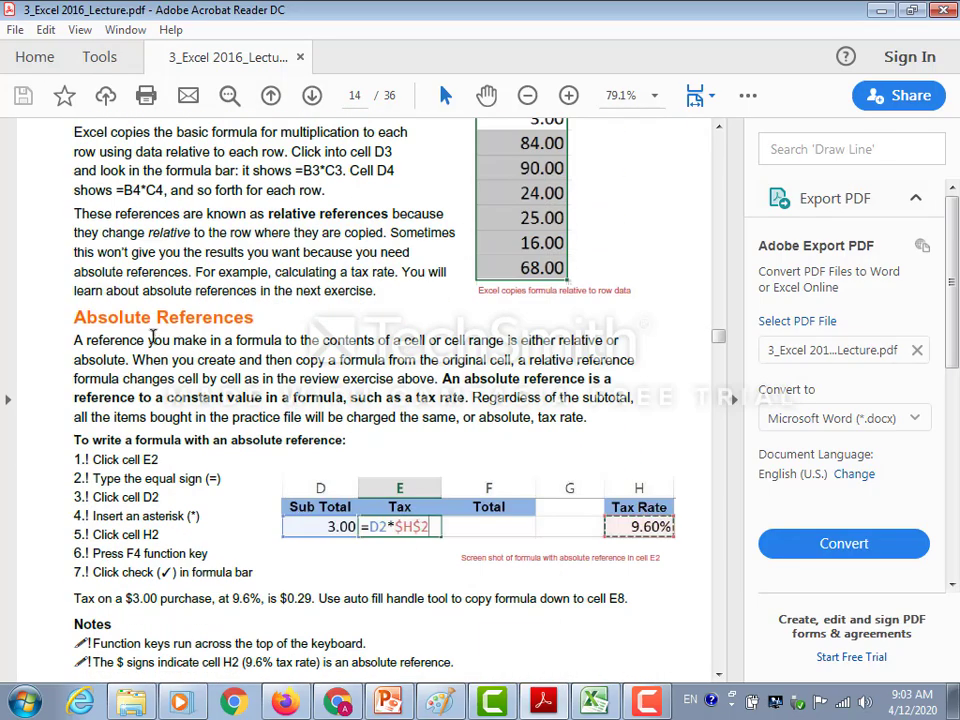
scroll(176, 345, "down", 14)
scroll(175, 350, "down", 5)
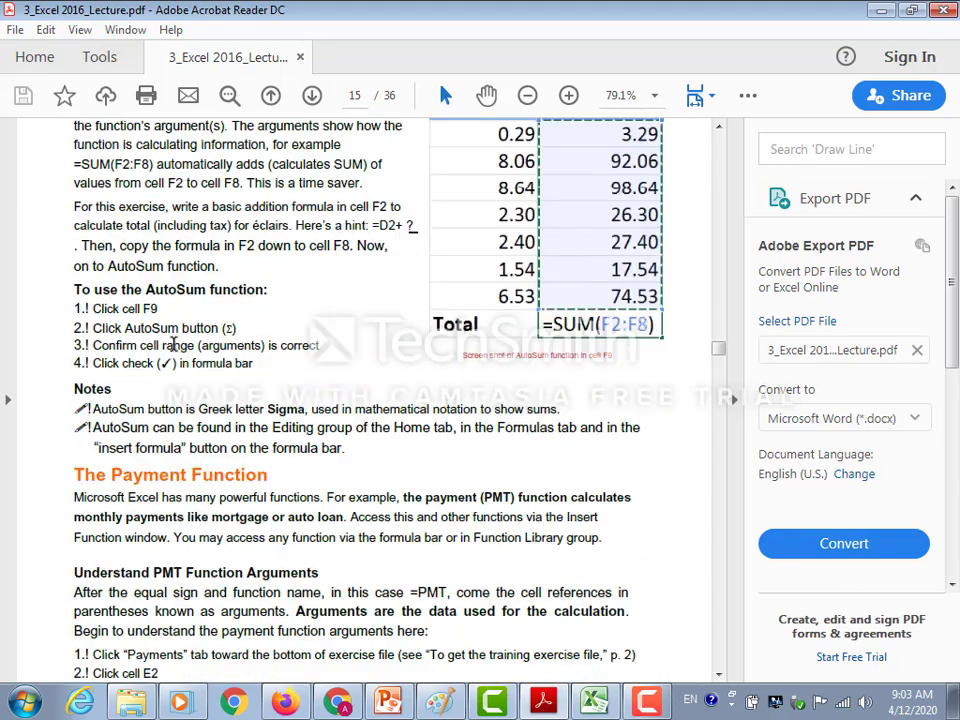
scroll(174, 344, "down", 3)
scroll(260, 387, "down", 20)
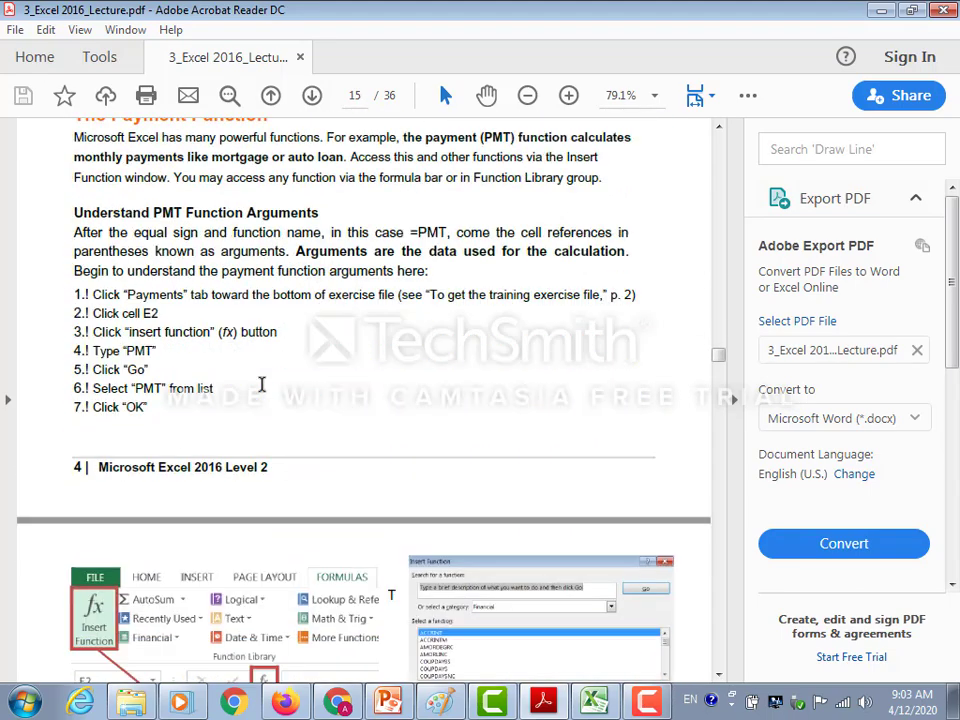
Review the Level 2 sections on table tools, sorting, filtering and charts on pages 18 to 20.
scroll(263, 386, "down", 20)
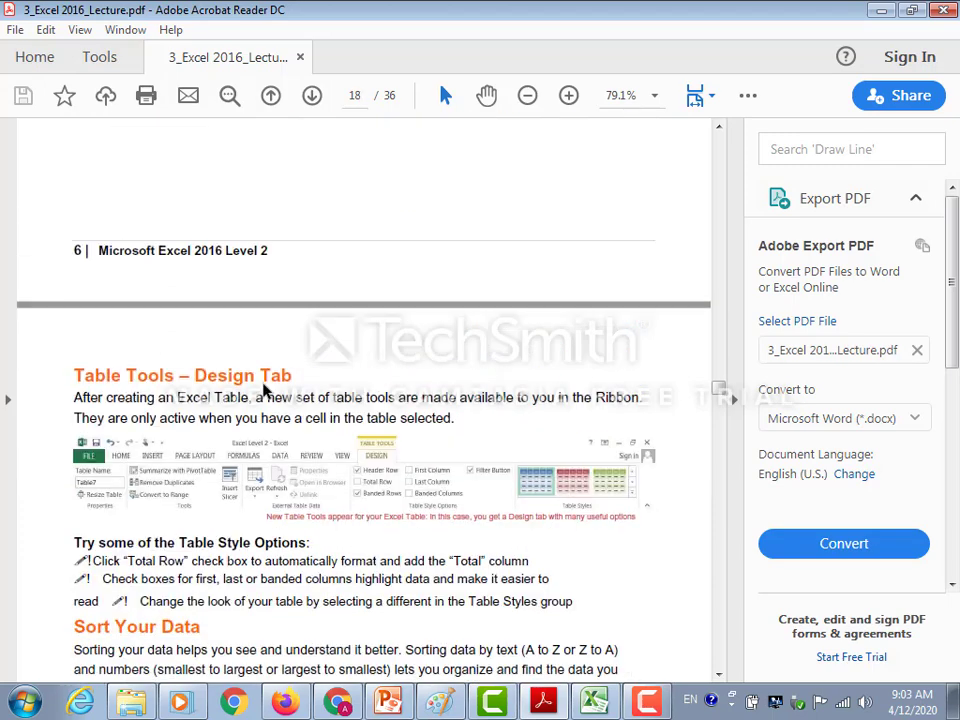
scroll(250, 385, "down", 3)
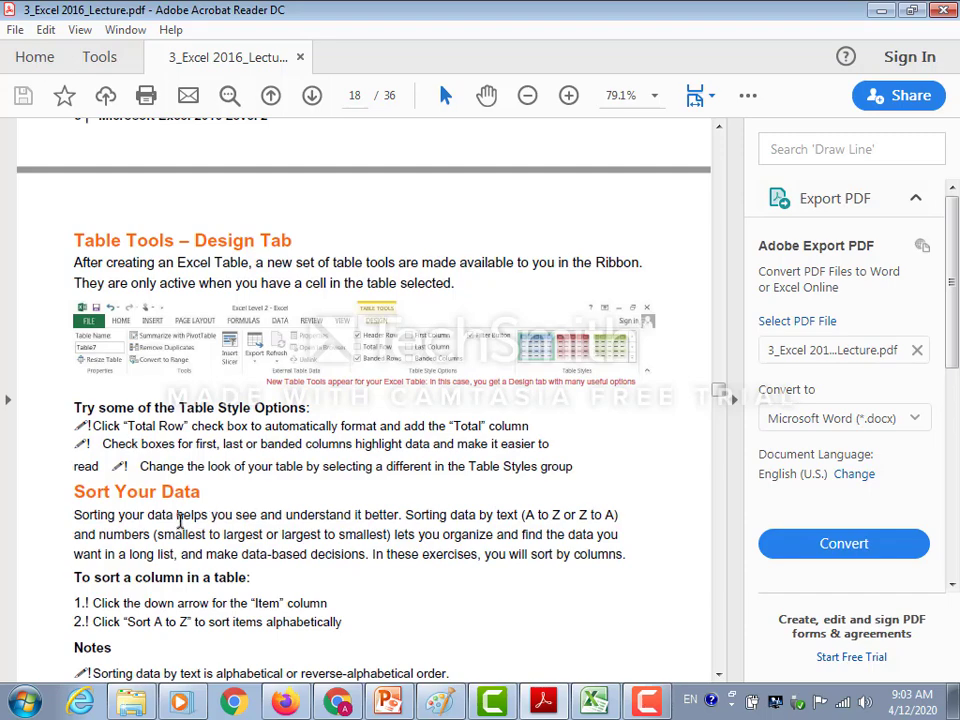
scroll(286, 460, "down", 12)
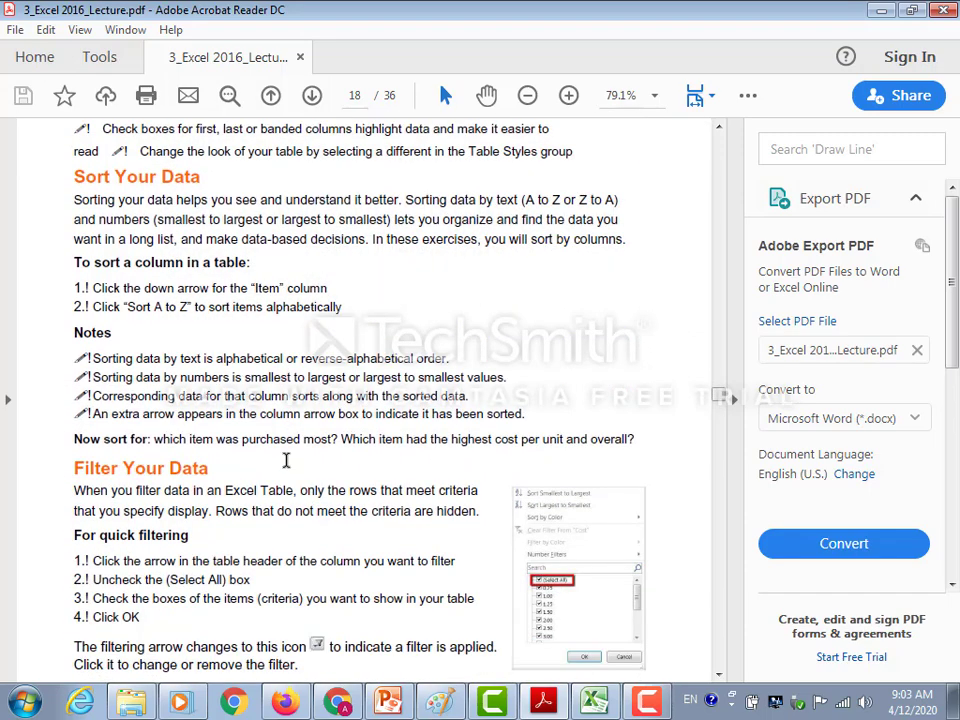
scroll(286, 460, "down", 14)
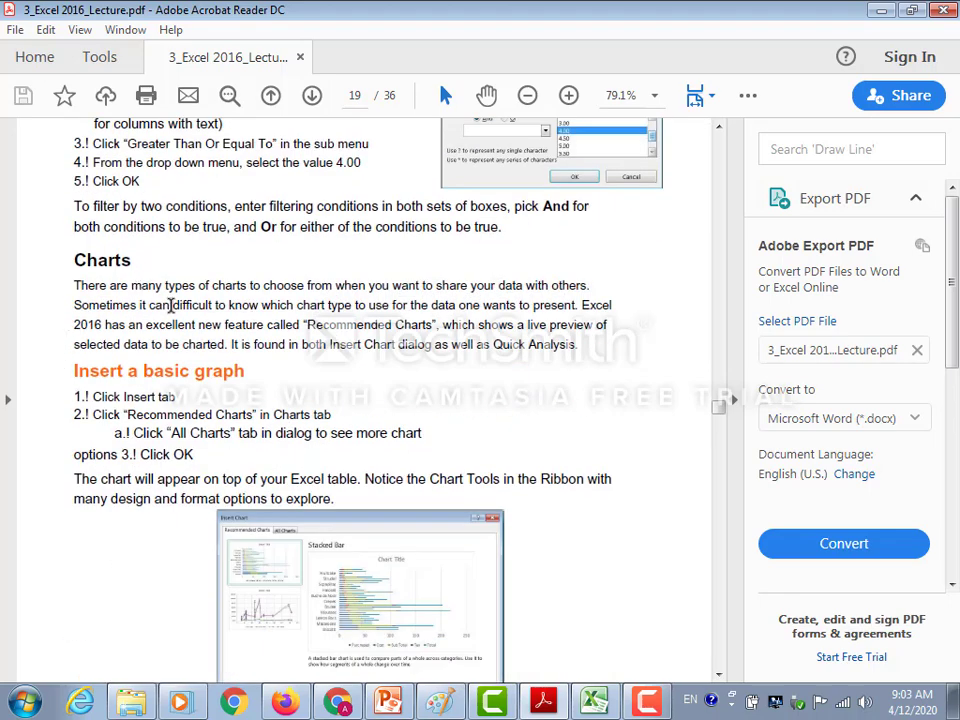
scroll(280, 293, "down", 9)
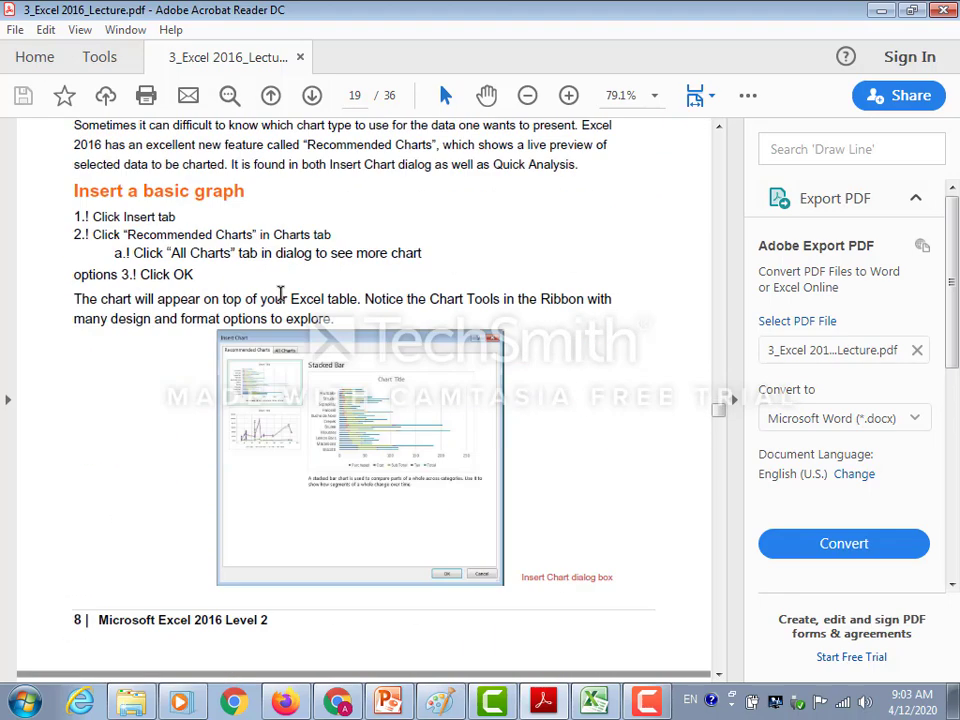
scroll(280, 295, "down", 20)
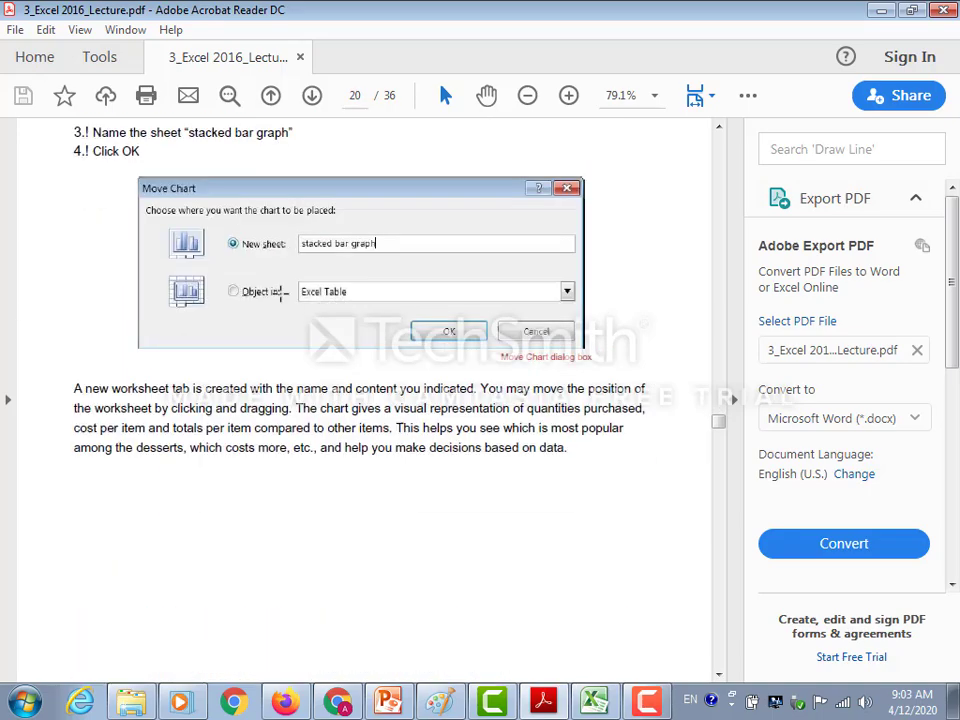
Go on to the Level 3 part of the lecture, up to the Converting Text to Columns section on page 23.
scroll(280, 300, "down", 20)
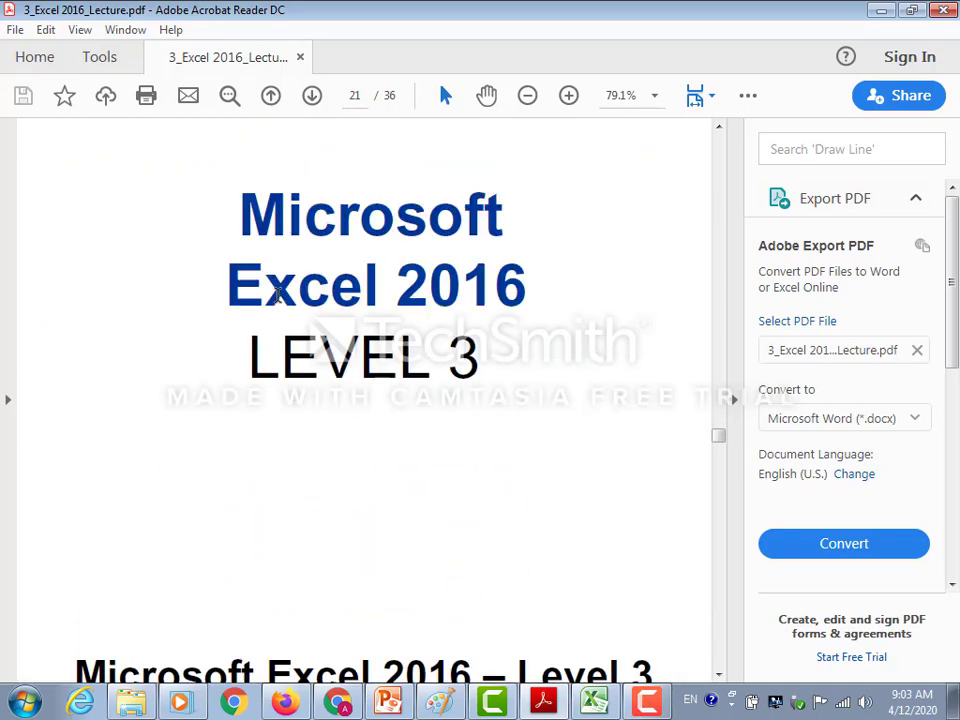
scroll(277, 296, "down", 19)
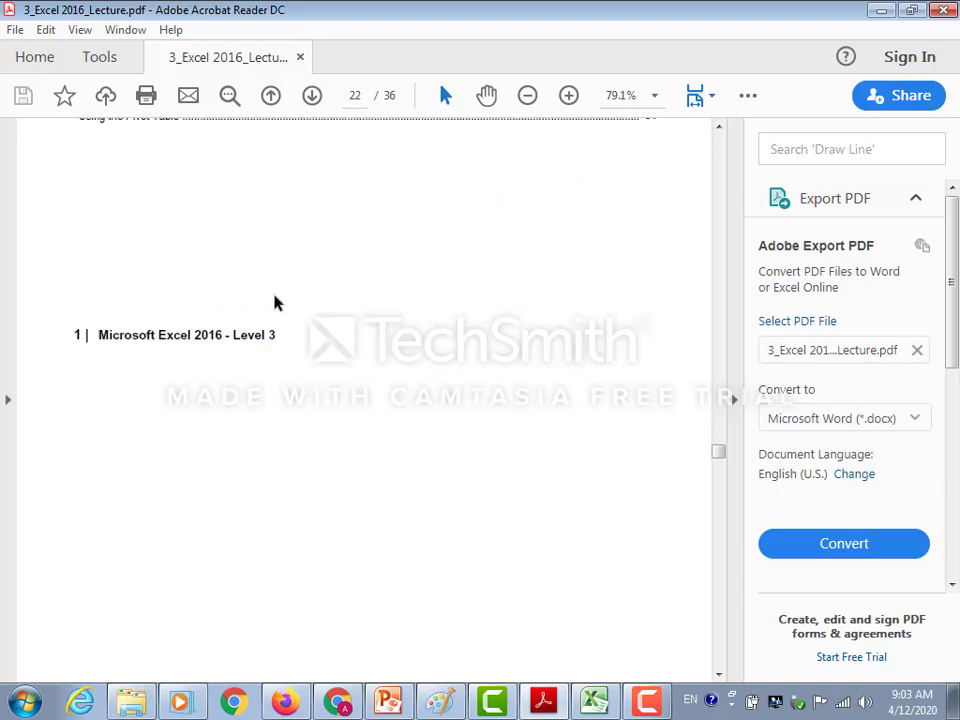
scroll(277, 300, "down", 11)
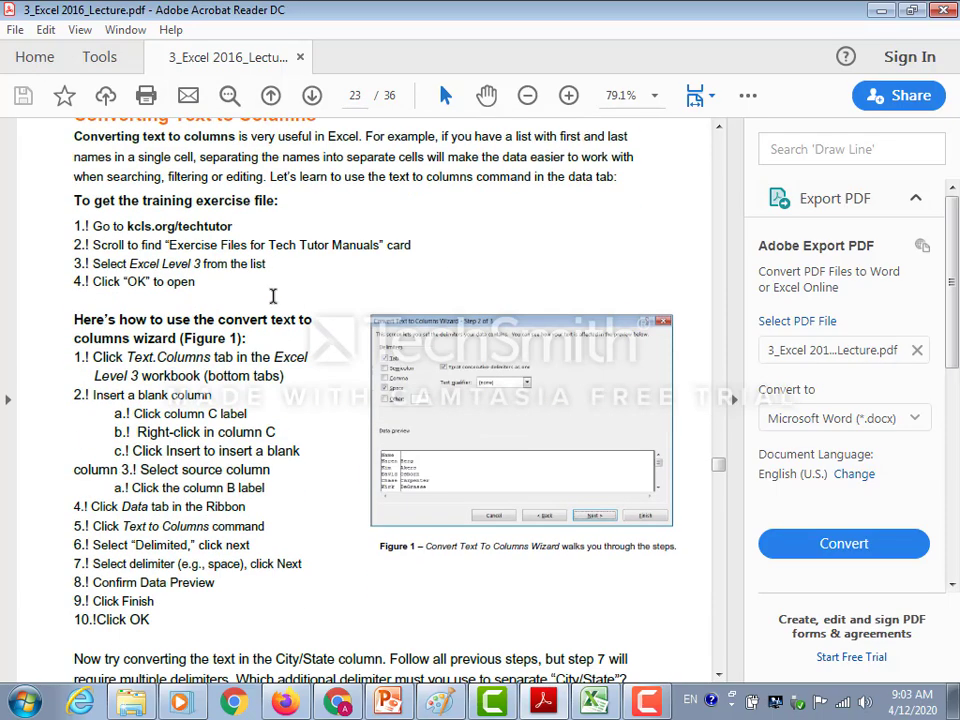